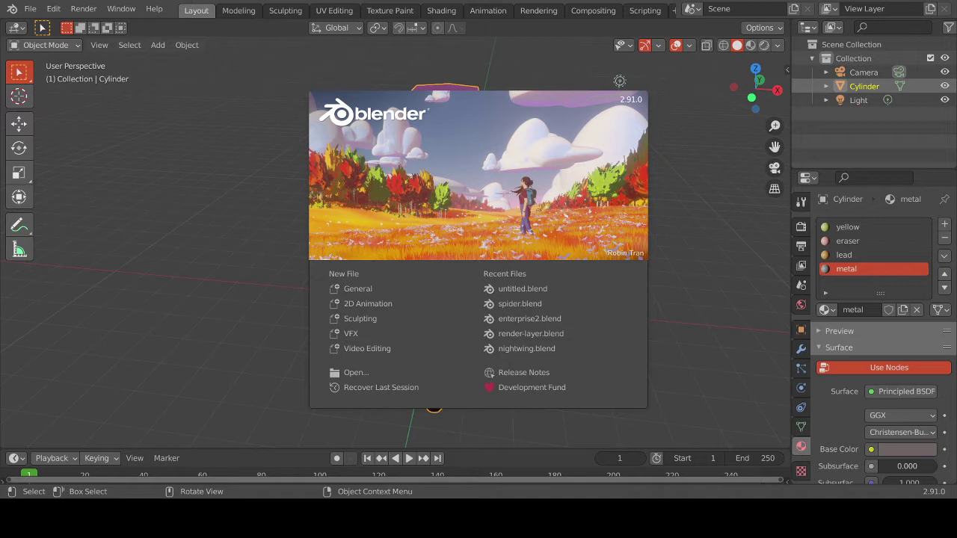
- Dismiss the splash screen and put the pencil object into Edit Mode
left_click(223, 114)
mouse_move(222, 114)
middle_mouse_down()
mouse_move(184, 120)
mouse_move(62, 102)
mouse_move(336, 124)
mouse_move(372, 110)
mouse_move(372, 124)
mouse_move(466, 128)
middle_mouse_up()
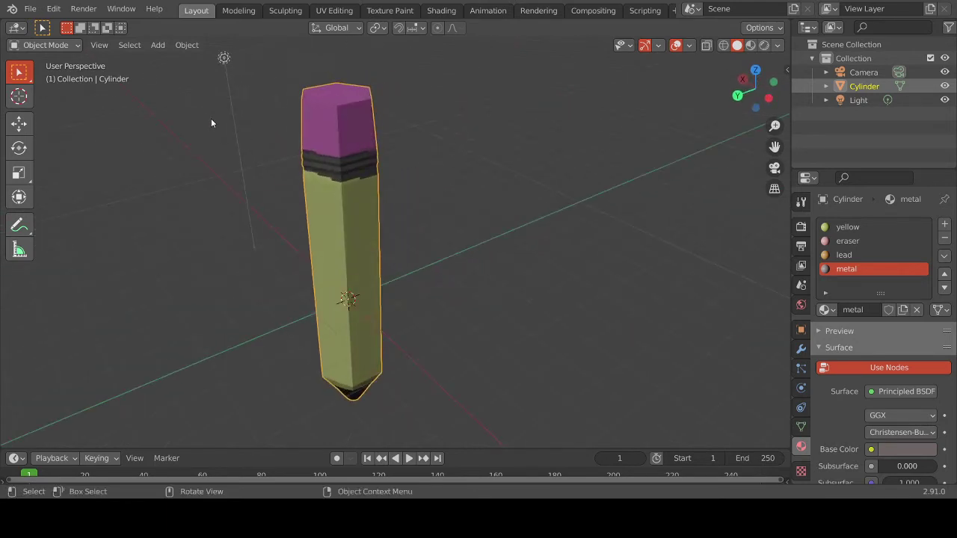
left_click(53, 48)
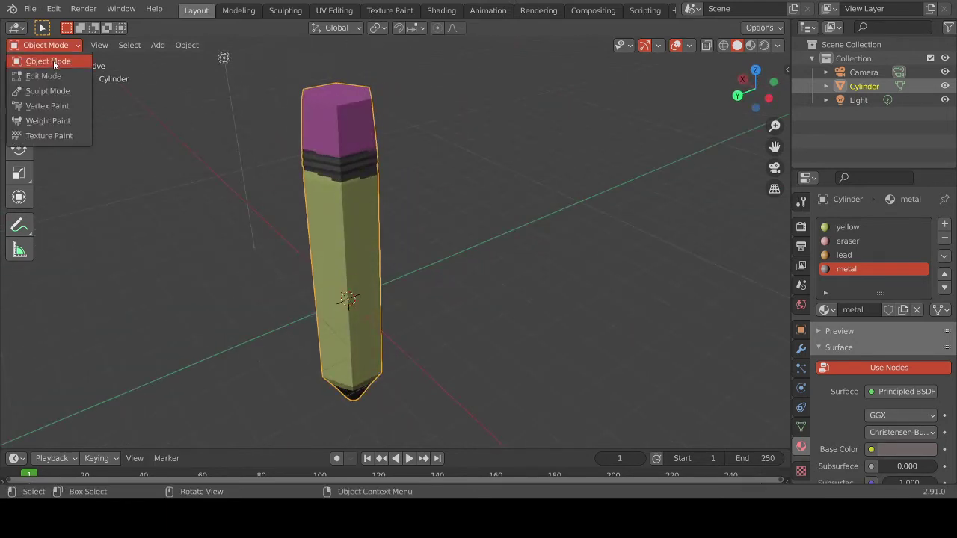
left_click(53, 75)
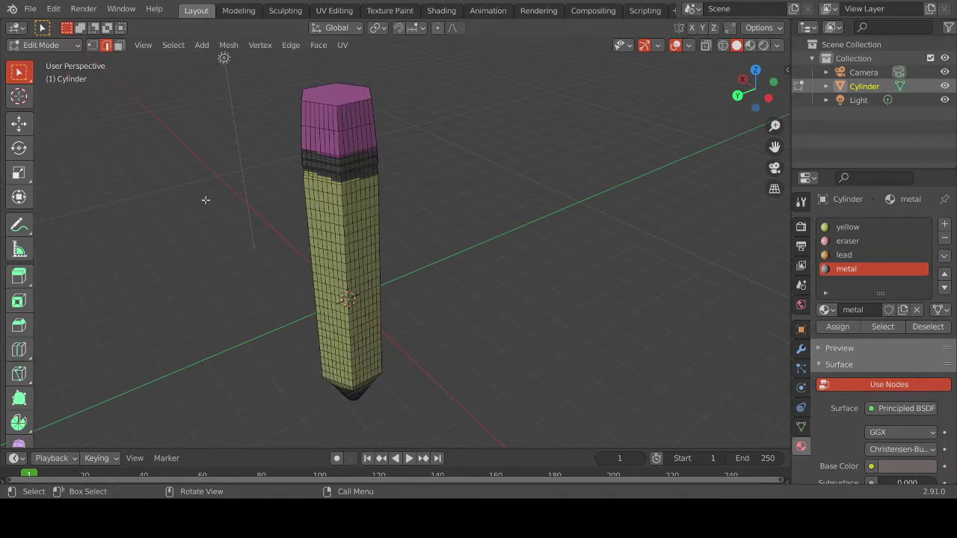
middle_click_drag(211, 218, 384, 208)
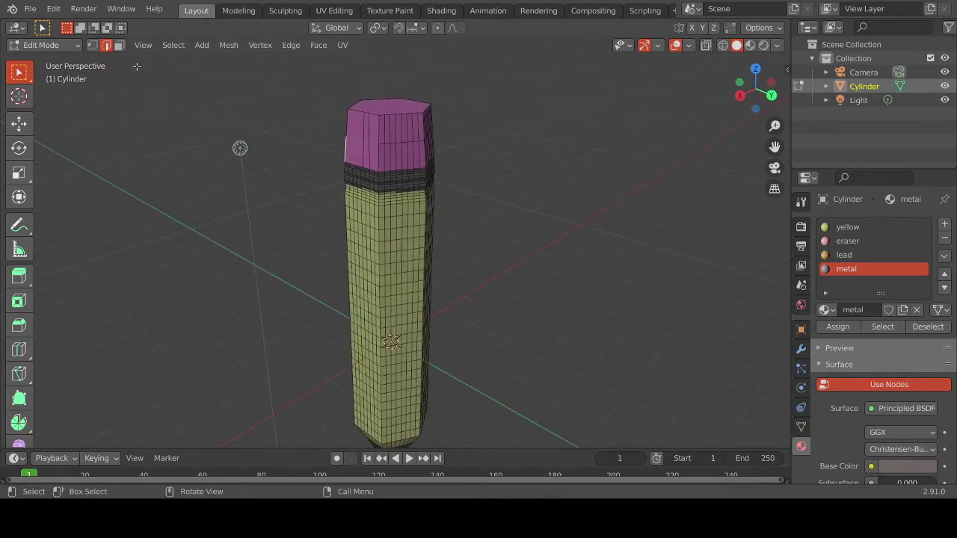
- Switch to face selection and try extruding a single face on the upper part of the pencil's yellow body
left_click(118, 46)
left_click(401, 234)
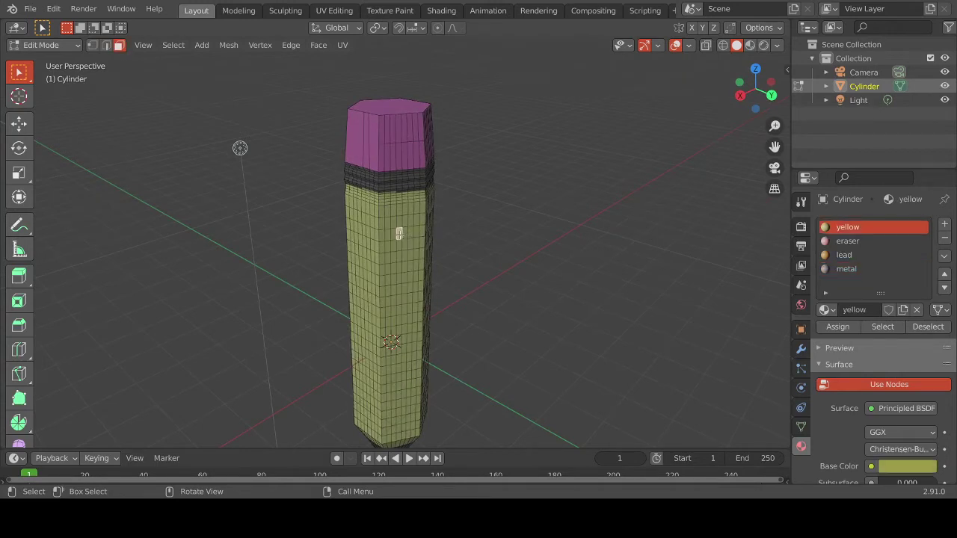
middle_click_drag(423, 247, 453, 247)
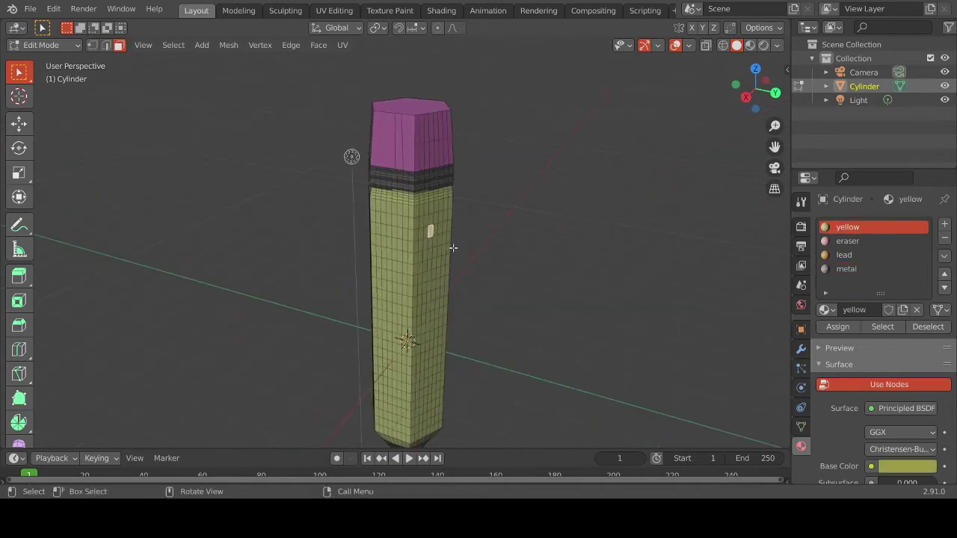
key("e")
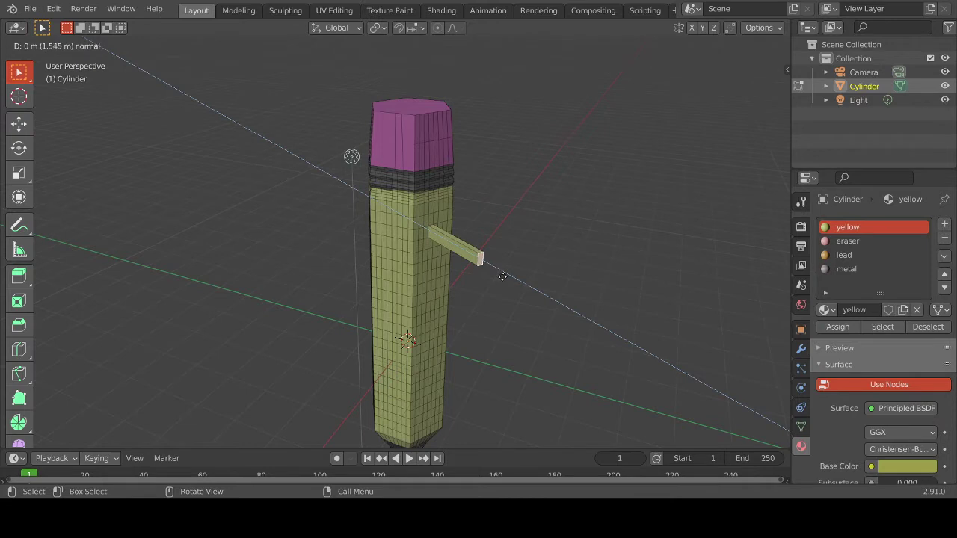
right_click(455, 258)
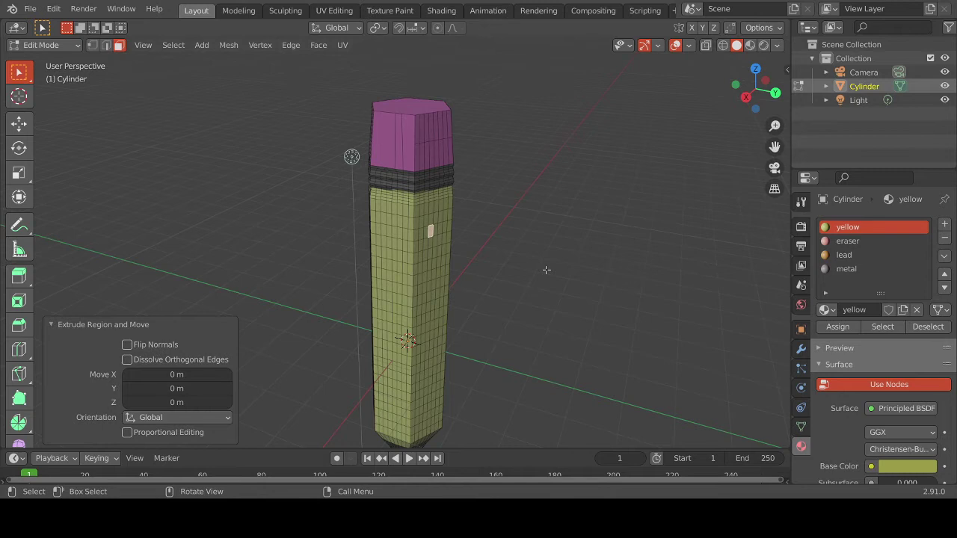
- Try extruding another single face near the middle of the pencil's yellow body
middle_click_drag(546, 270, 547, 249)
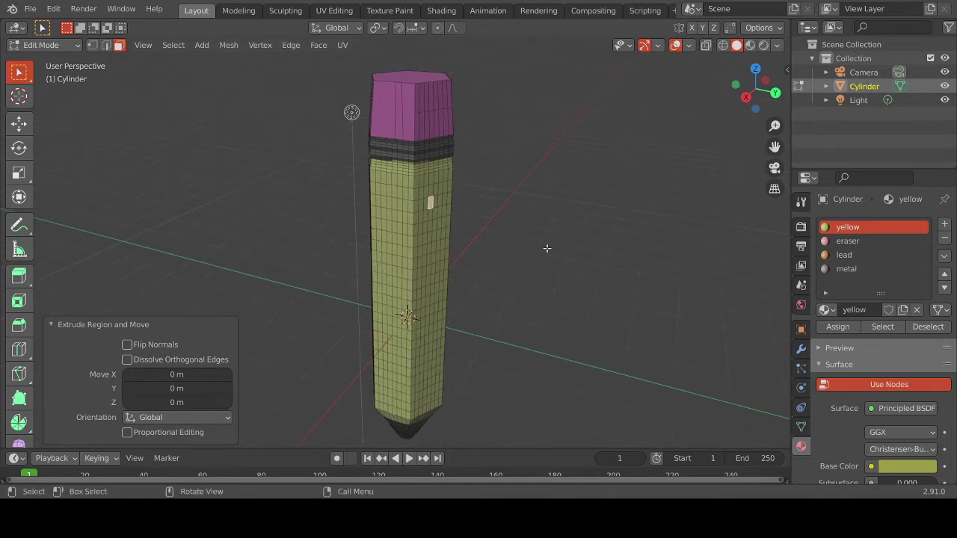
scroll(547, 249, "up", 2)
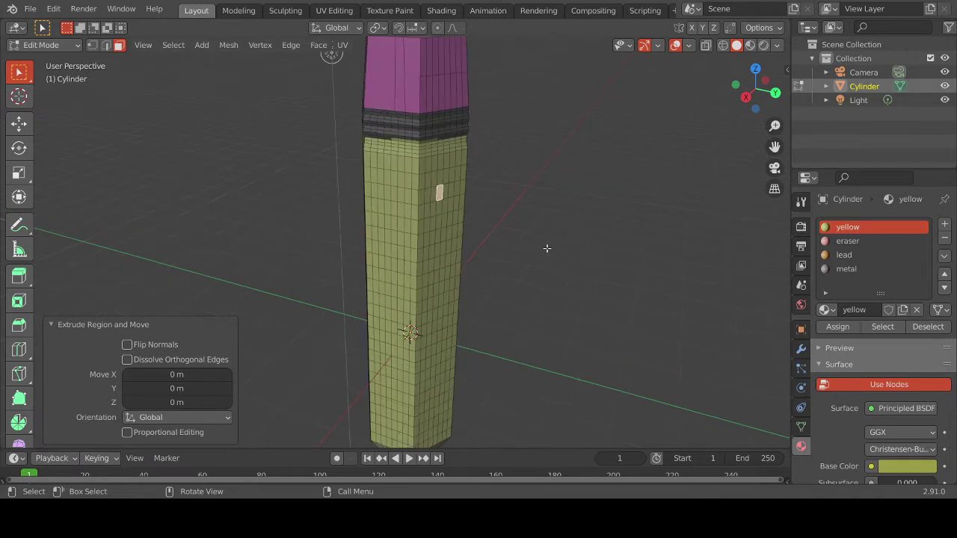
left_click(433, 265)
key("e")
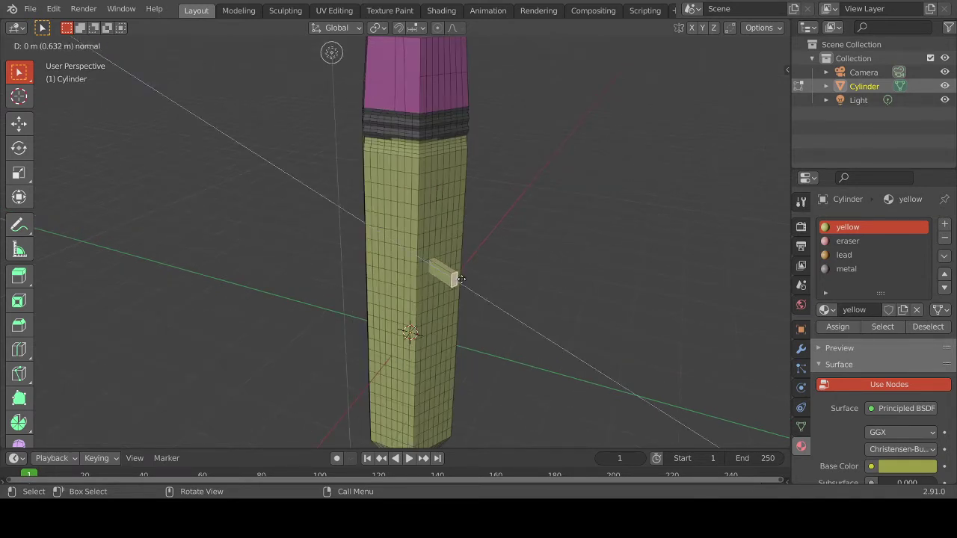
right_click(459, 279)
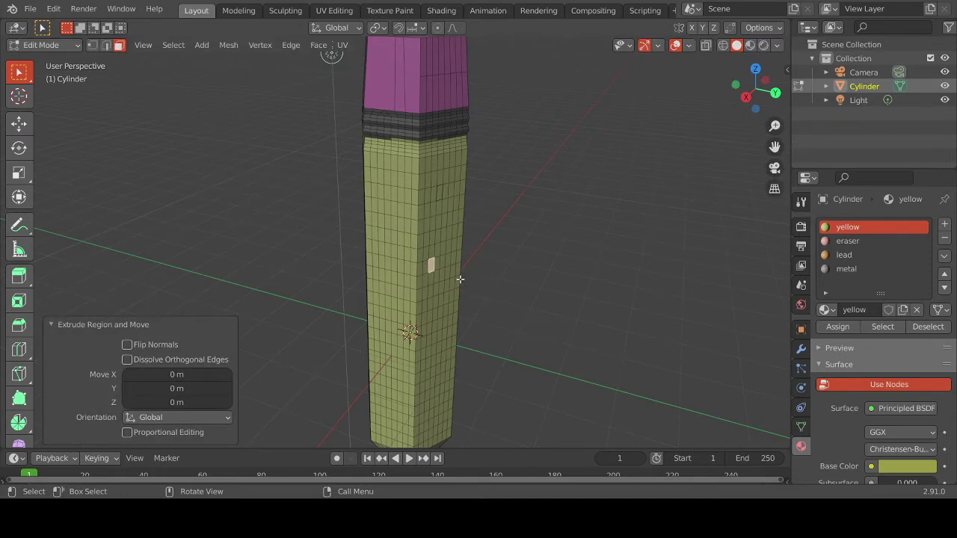
- Select the entire pencil mesh and subdivide it with one cut, leaving nothing selected
scroll(459, 278, "down", 3)
mouse_move(459, 277)
middle_mouse_down()
mouse_move(508, 291)
mouse_move(506, 276)
middle_mouse_up()
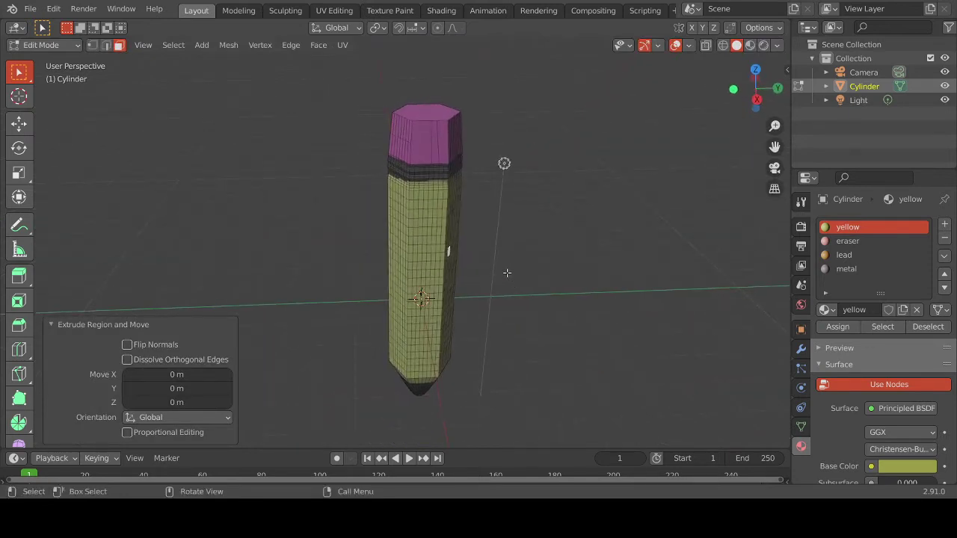
left_click(424, 147)
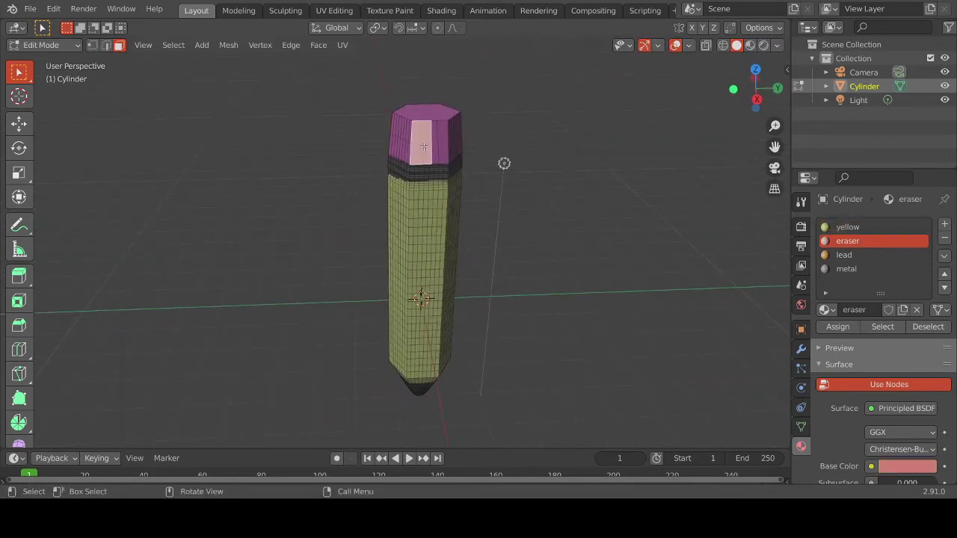
key("KP_Decimal")
scroll(424, 147, "down", 3)
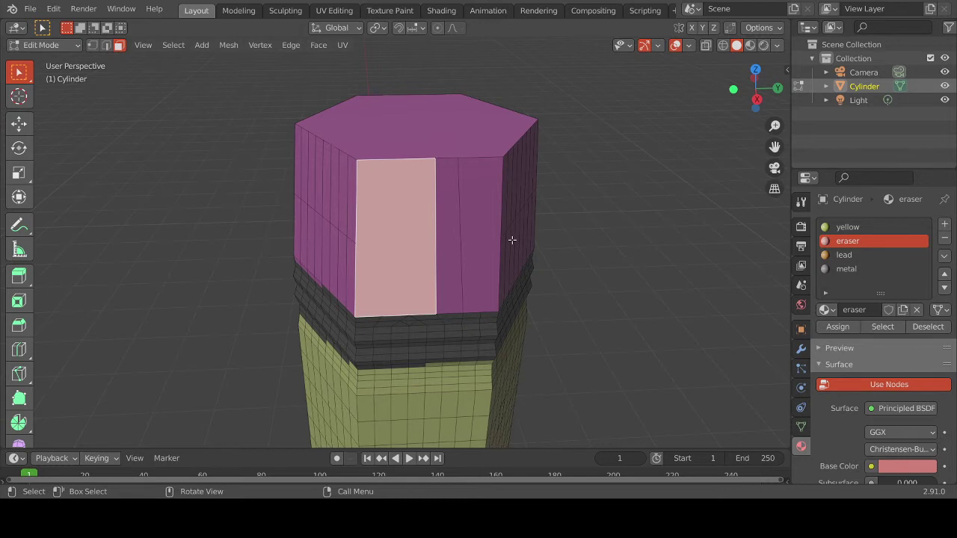
key("a")
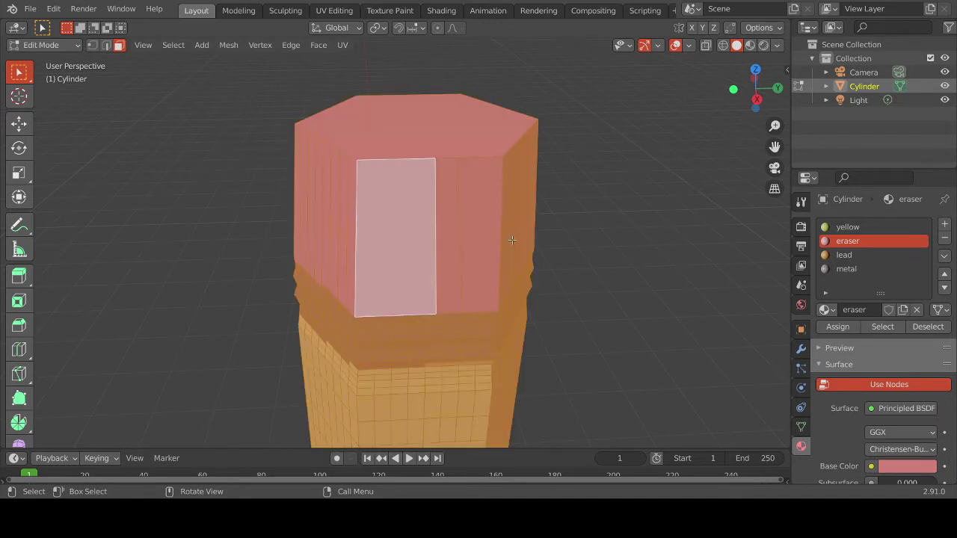
right_click(511, 240)
left_click(512, 240)
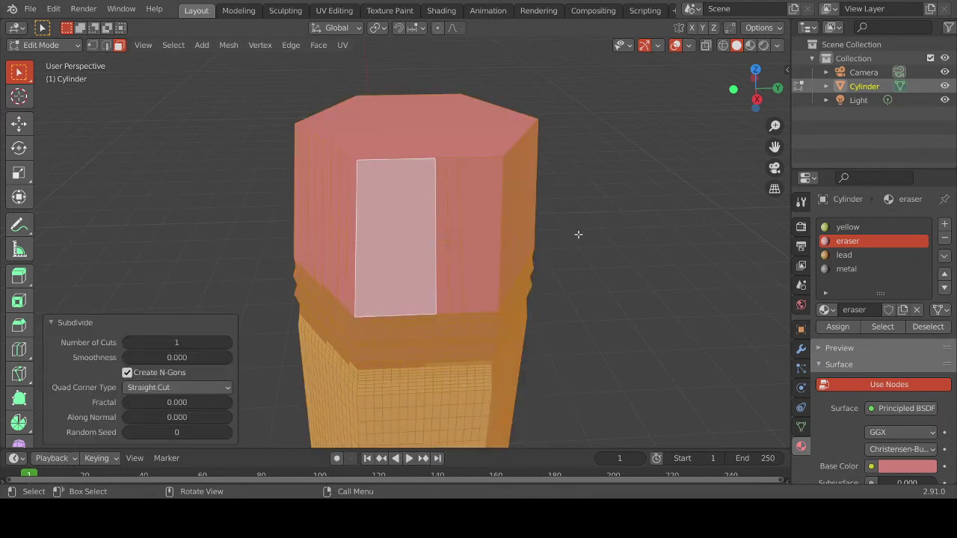
key("alt+a")
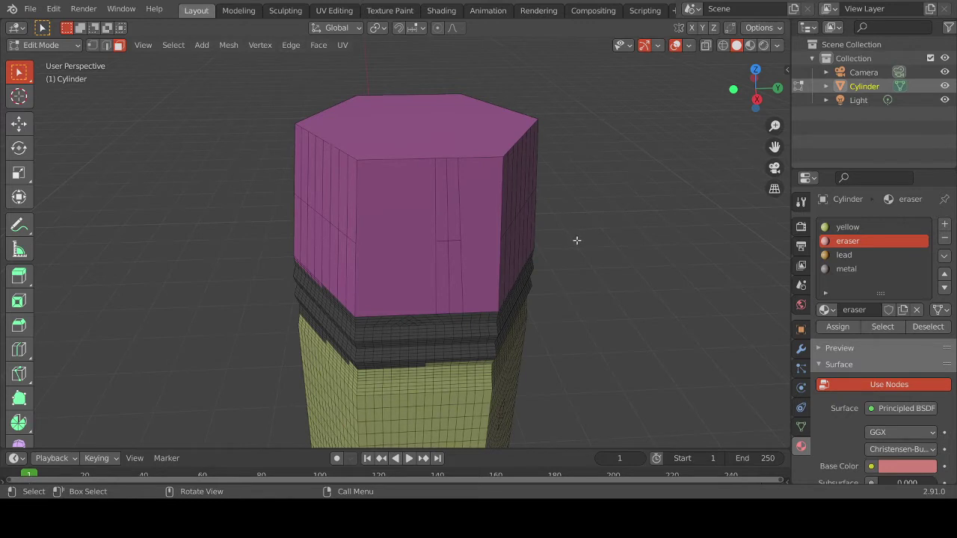
- Subdivide the whole pencil mesh a second time with one cut and clear the selection
left_click(392, 210)
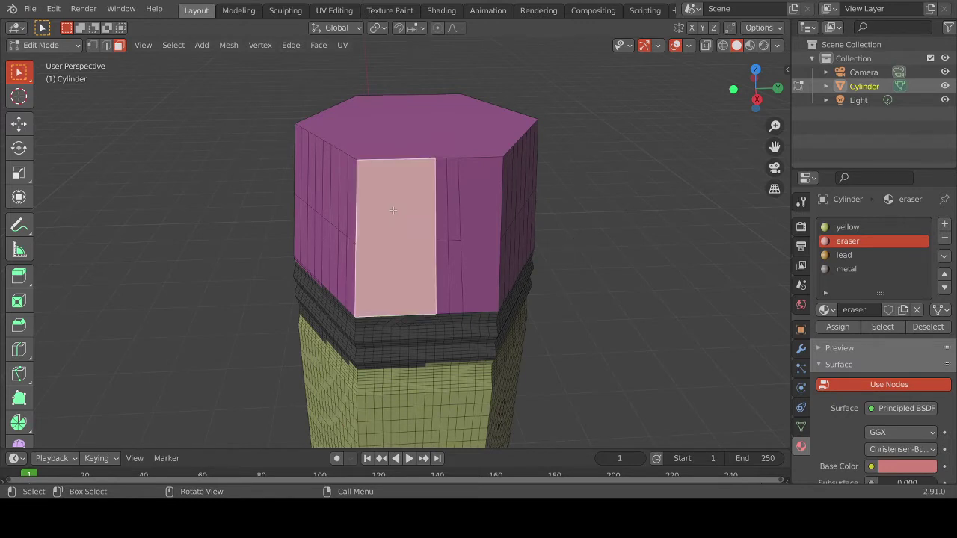
key("a")
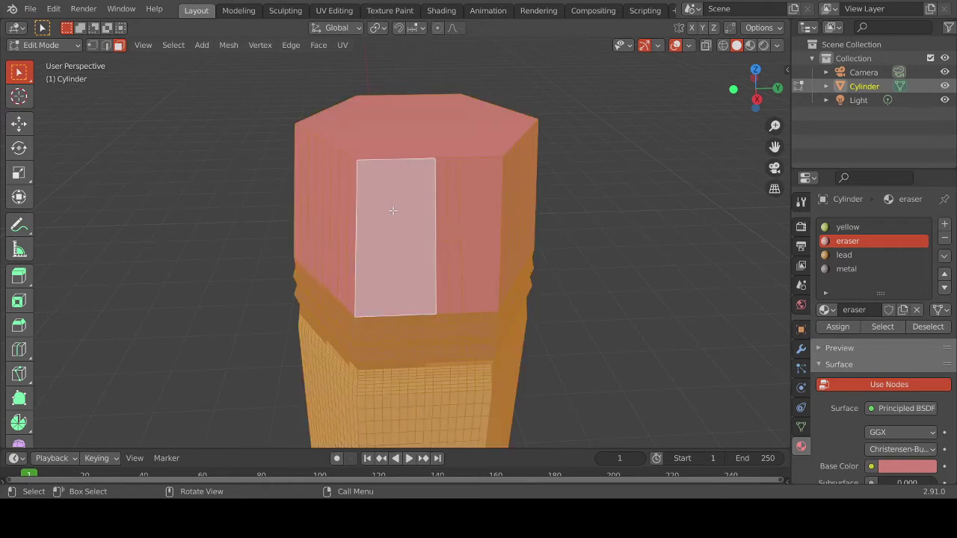
right_click(393, 210)
left_click(393, 210)
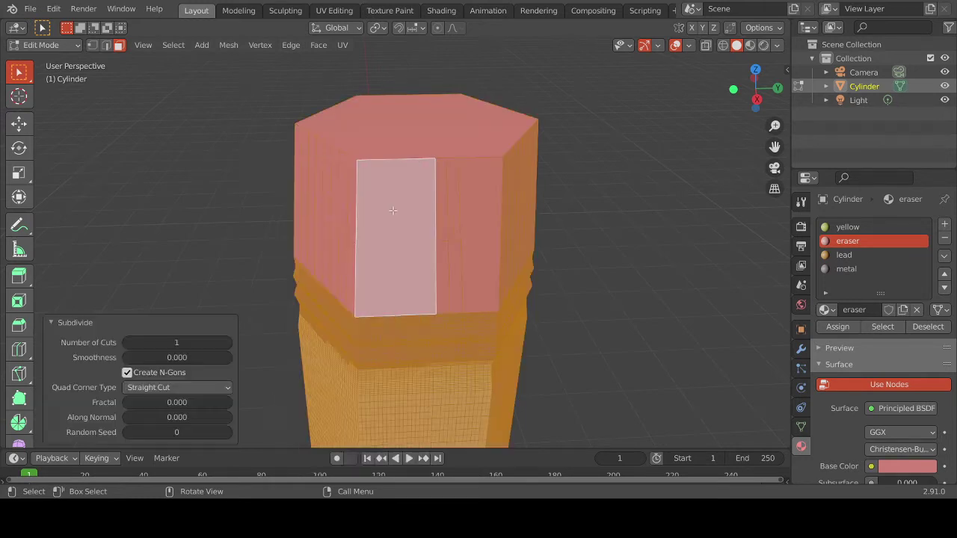
key("alt+a")
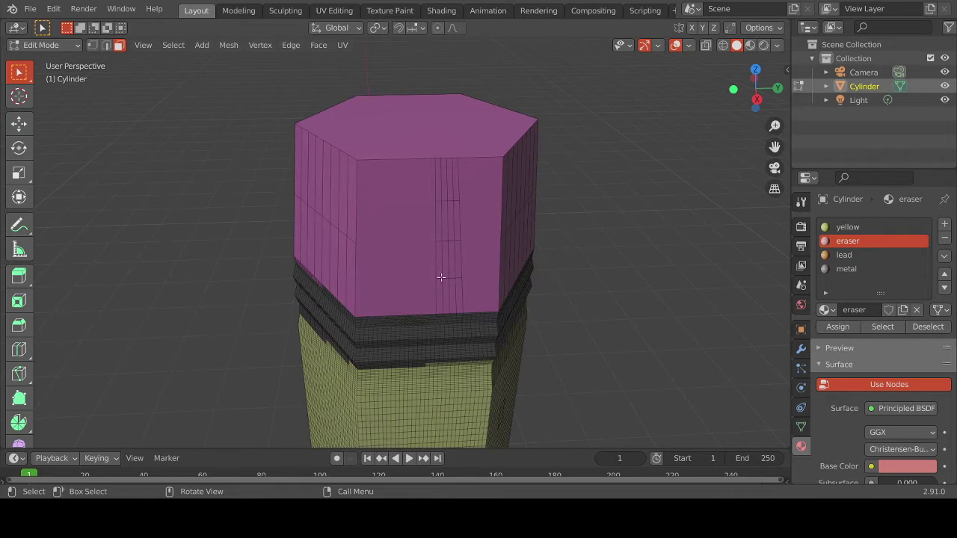
- Examine the subdivided eraser and metal band in solid shading, testing face and edge selection on the eraser
mouse_move(438, 274)
middle_mouse_down()
mouse_move(581, 263)
mouse_move(551, 272)
mouse_move(553, 180)
middle_mouse_up()
scroll(552, 272, "down", 3)
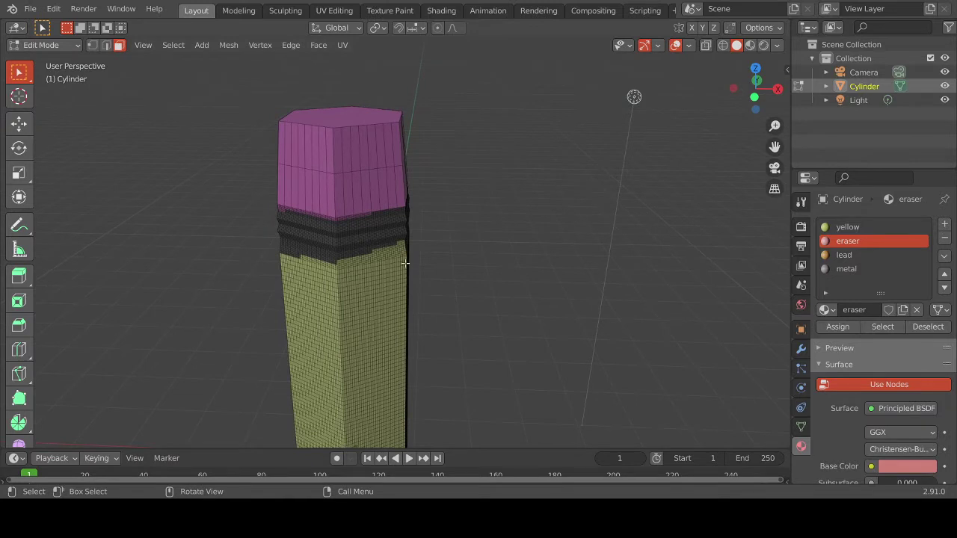
left_click(369, 148, "alt")
left_click(105, 45)
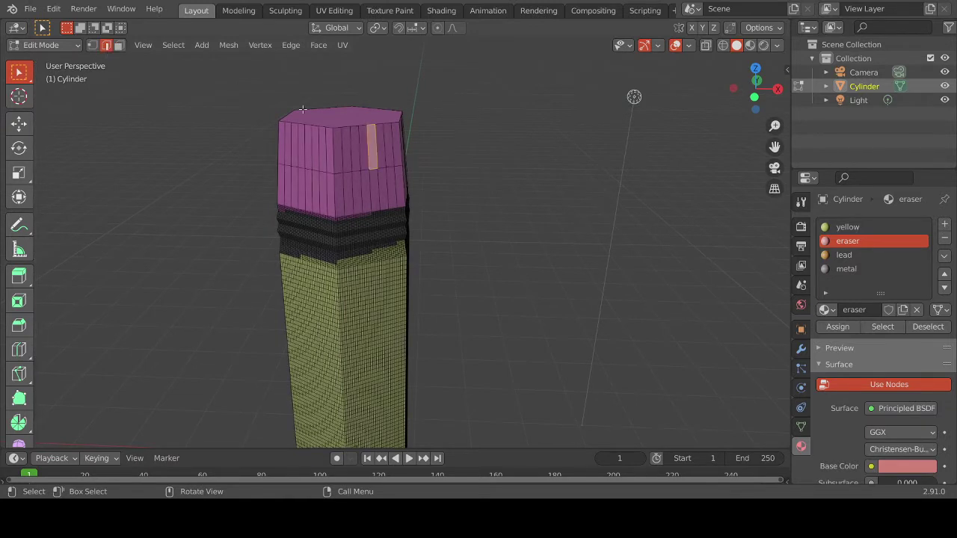
left_click(333, 154)
middle_click_drag(448, 150, 273, 154)
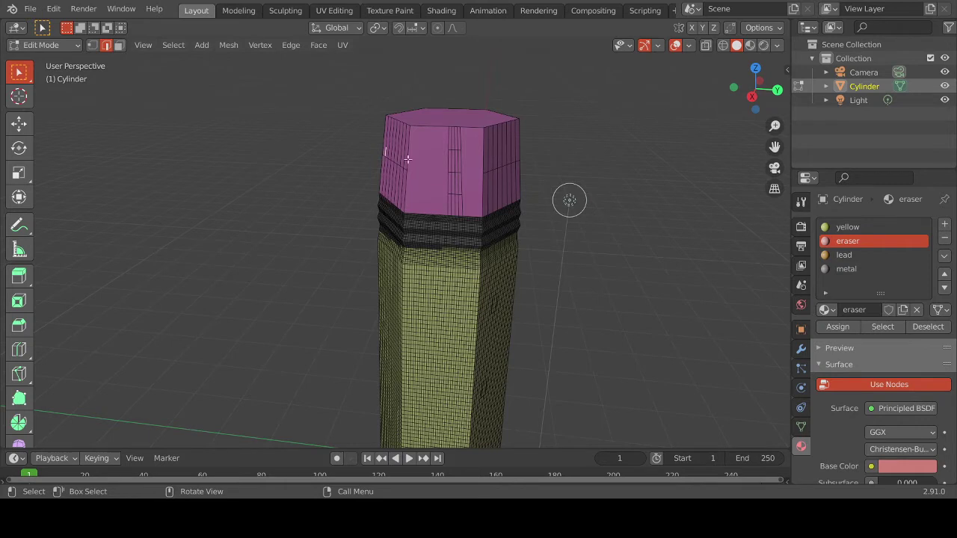
scroll(471, 182, "up", 3)
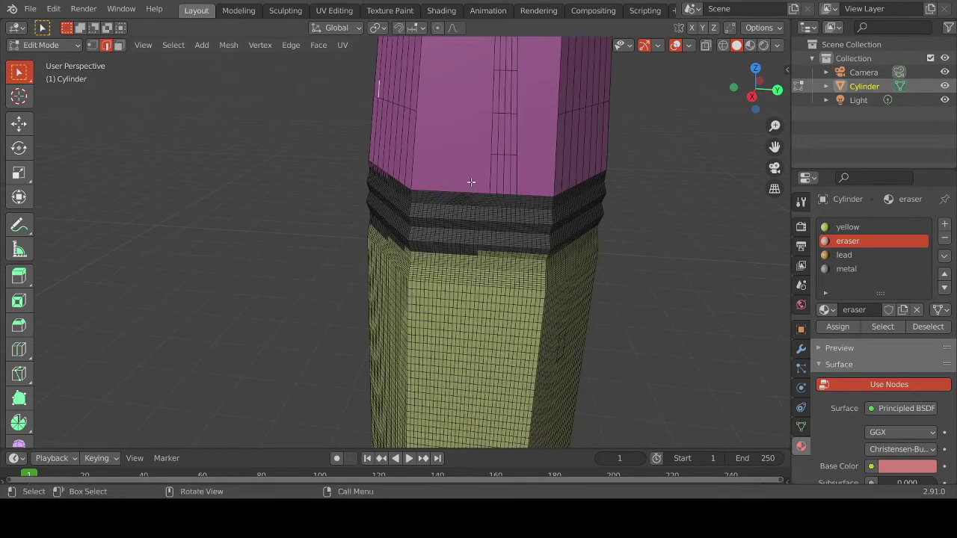
key("z")
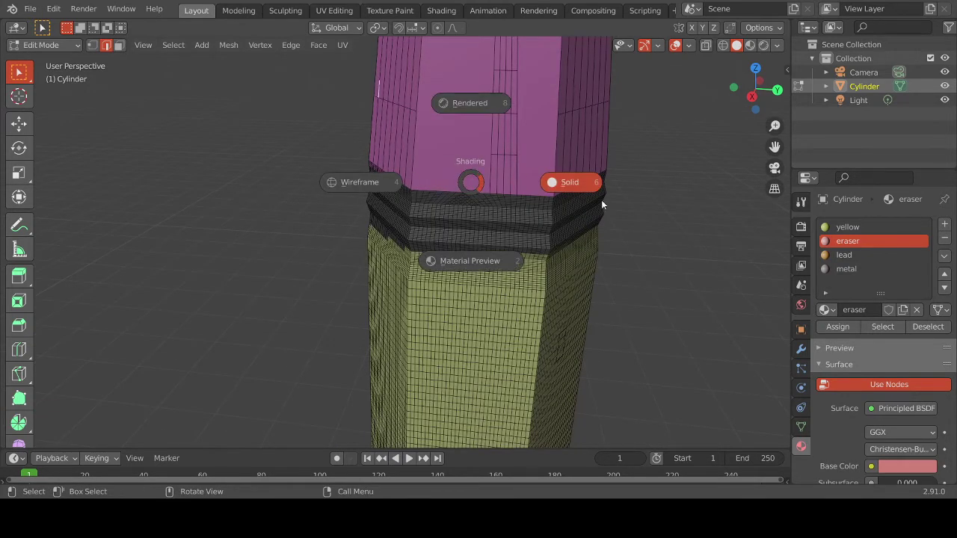
left_click(630, 199)
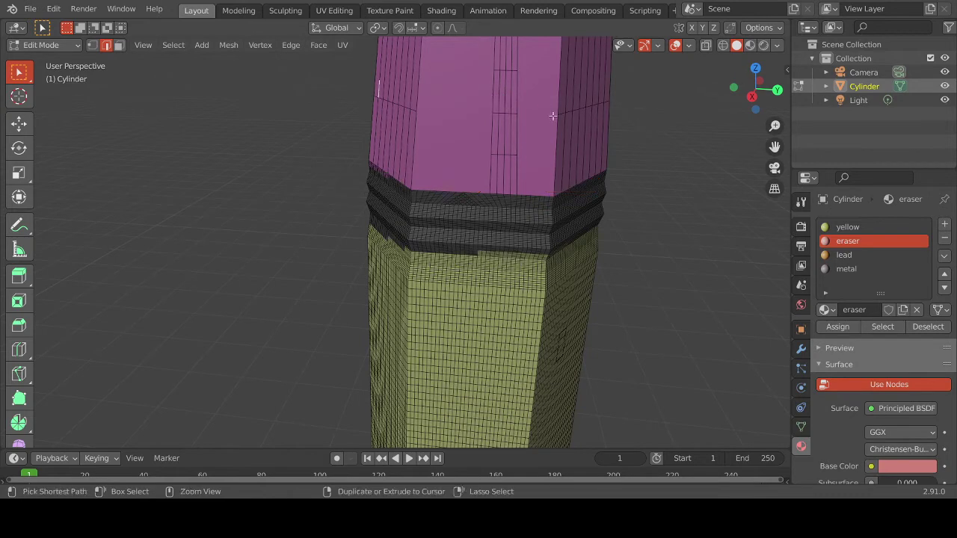
- Undo the selection tests and both subdivisions of the pencil mesh
key("ctrl+z")
key("ctrl+z")
key("ctrl+z")
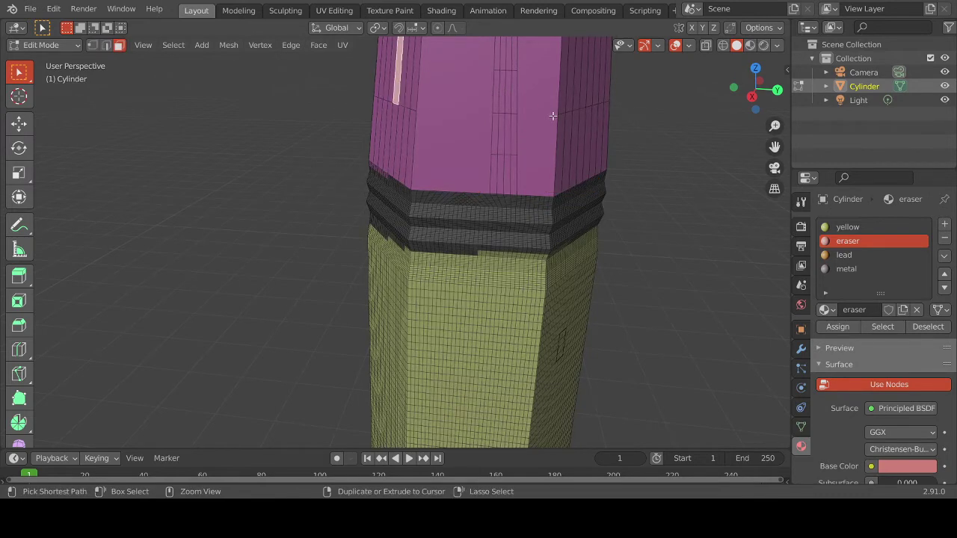
key("ctrl+z")
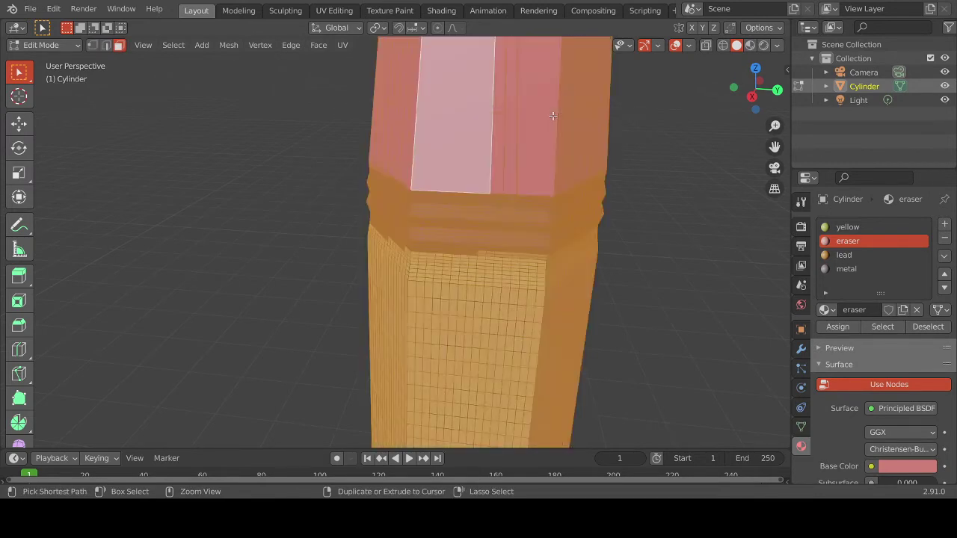
left_click(605, 144)
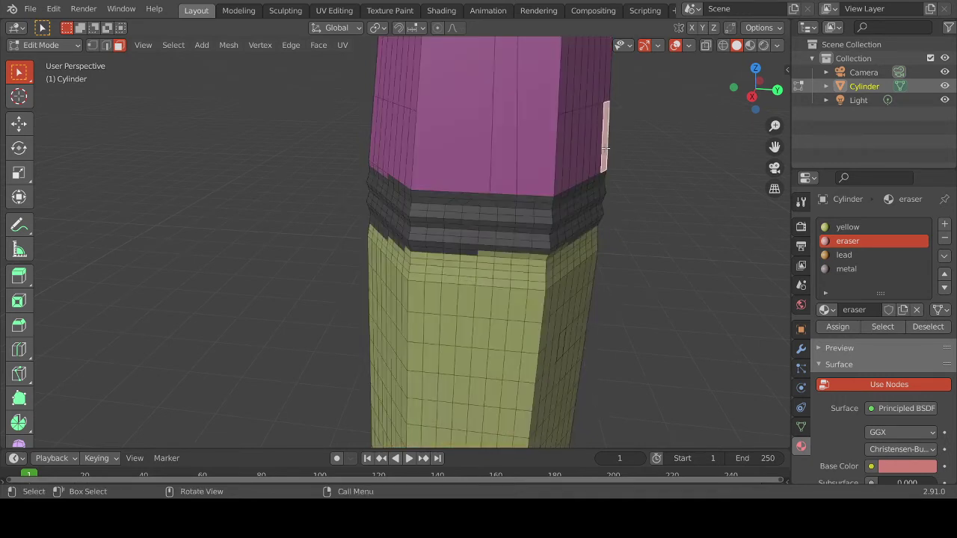
- Try extruding a narrow face on the lower half of the eraser, beside its vertical corner edge
middle_click_drag(477, 141, 506, 169, "shift")
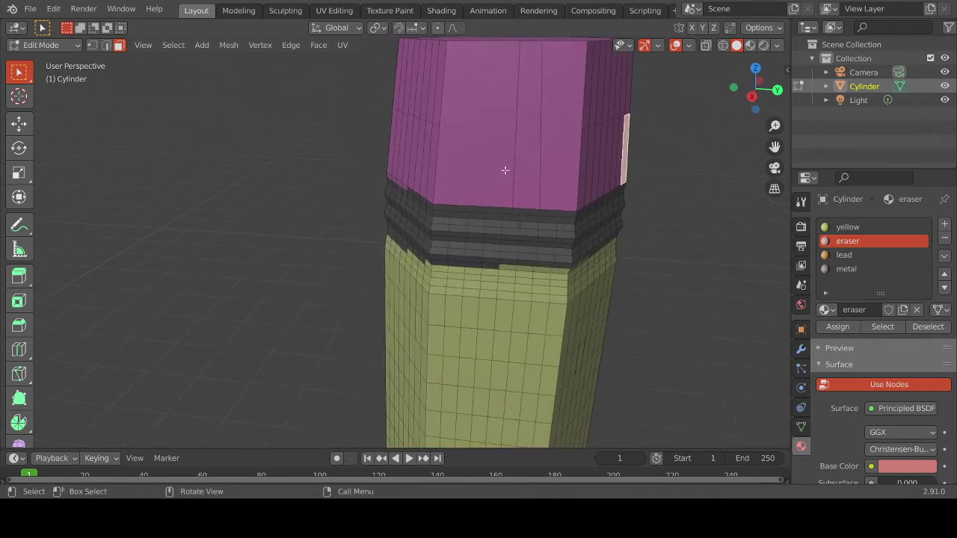
left_click(425, 151)
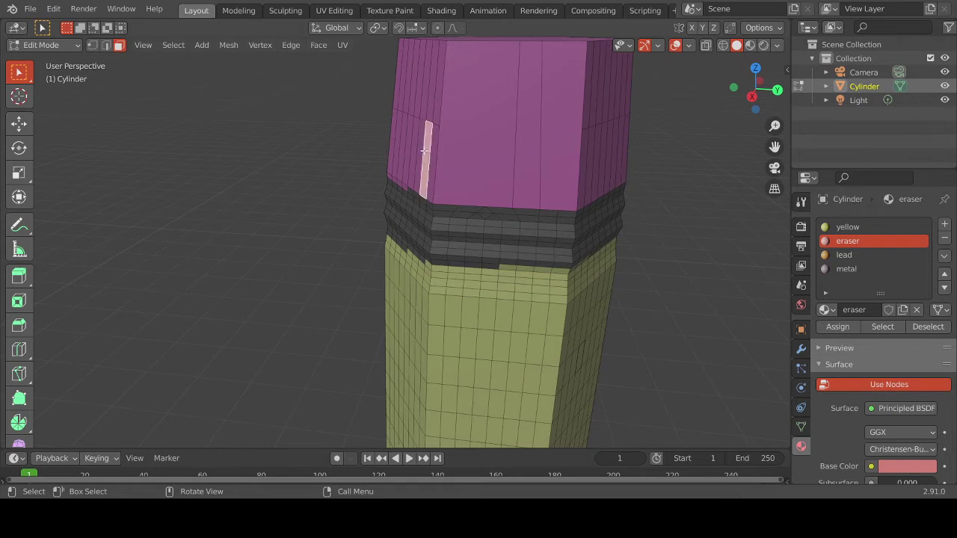
key("e")
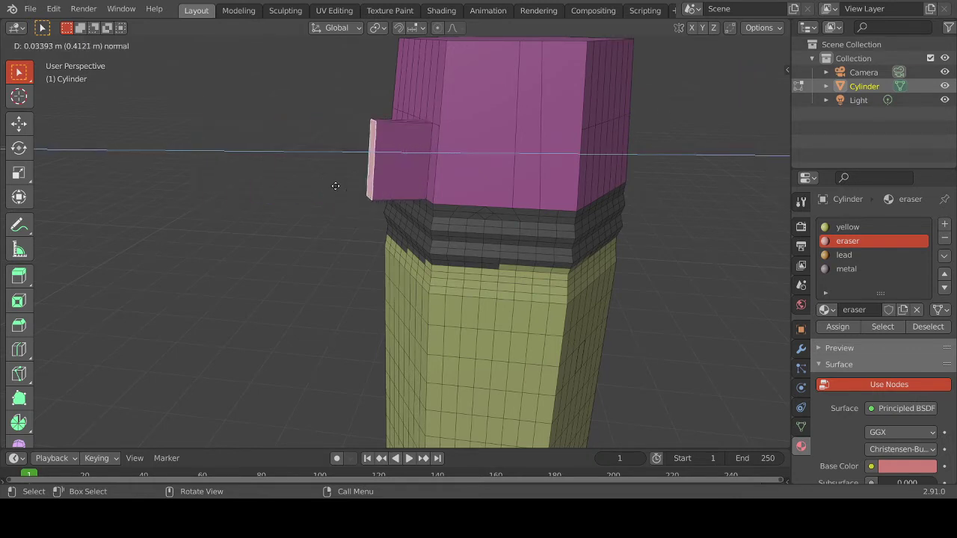
right_click(222, 213)
middle_click_drag(391, 188, 387, 249)
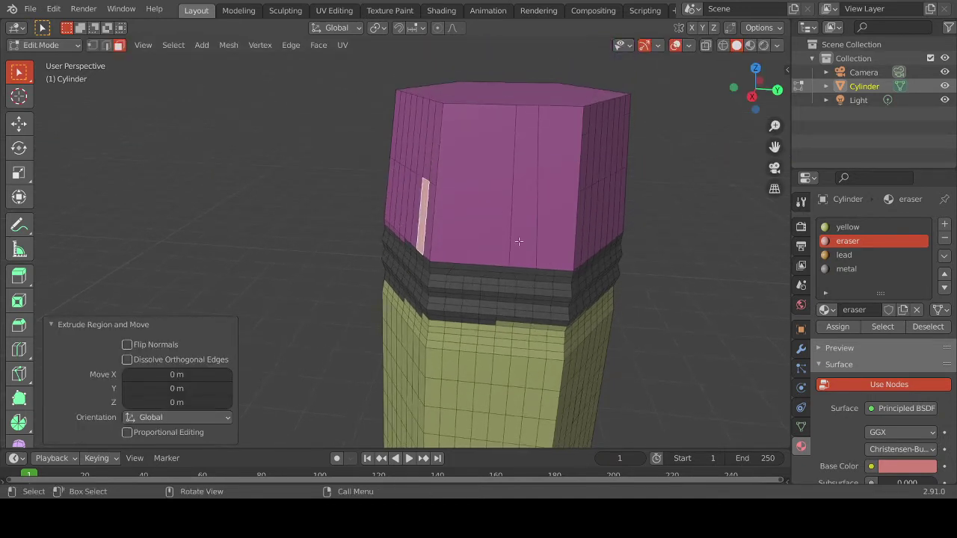
- Inspect the eraser's wide face and the lower and upper edge segments along its adjoining corner by selecting them in turn
left_click(513, 215)
left_click(493, 208)
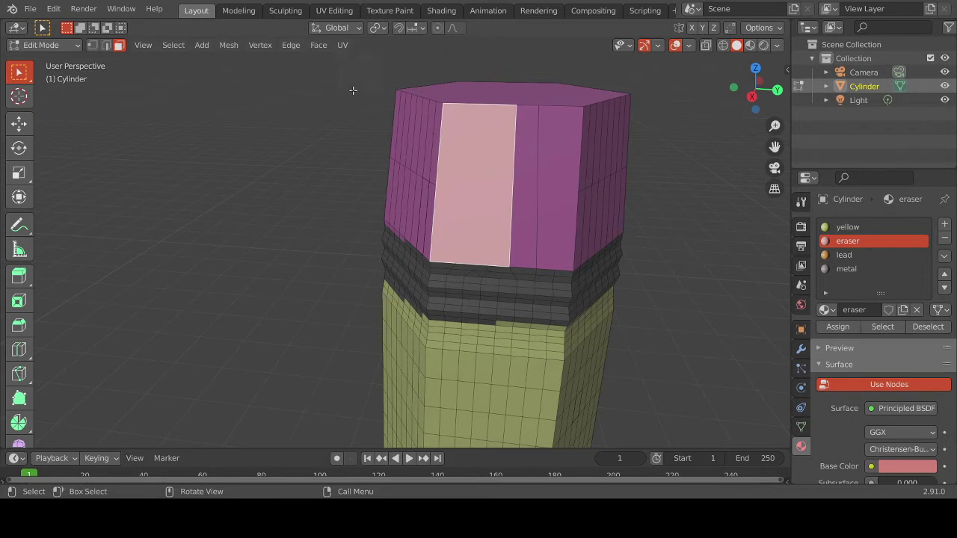
left_click(182, 46)
left_click(107, 45)
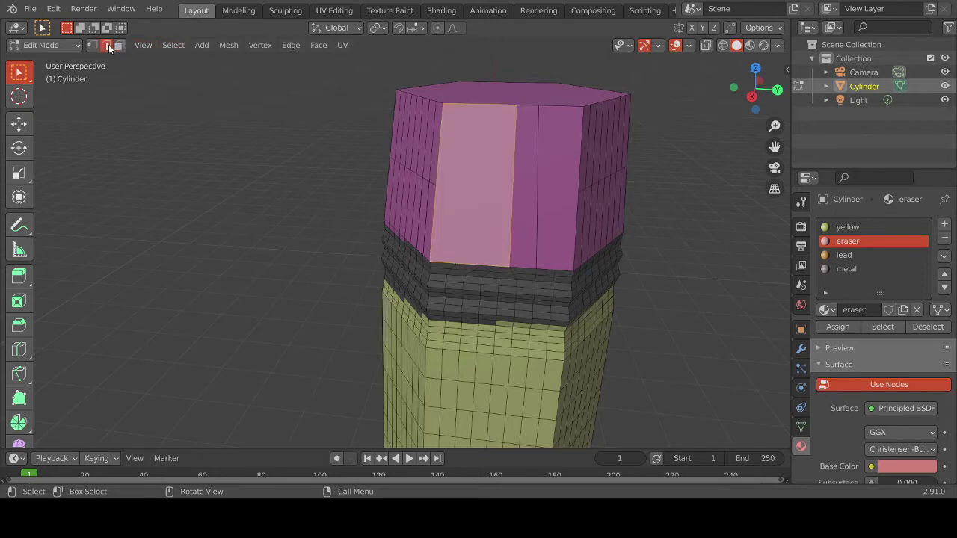
left_click(441, 225)
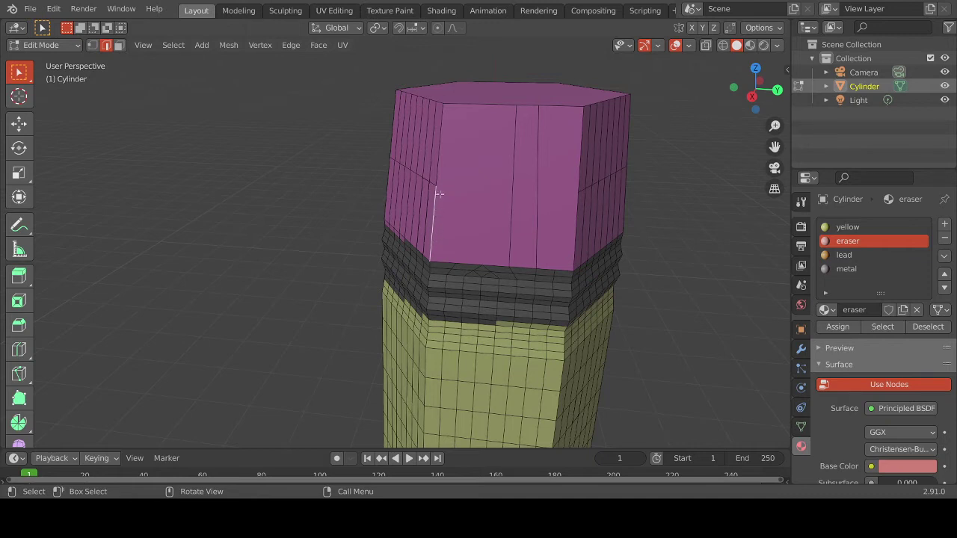
left_click(441, 169)
mouse_move(391, 212)
middle_mouse_down()
mouse_move(424, 210)
mouse_move(443, 221)
middle_mouse_up()
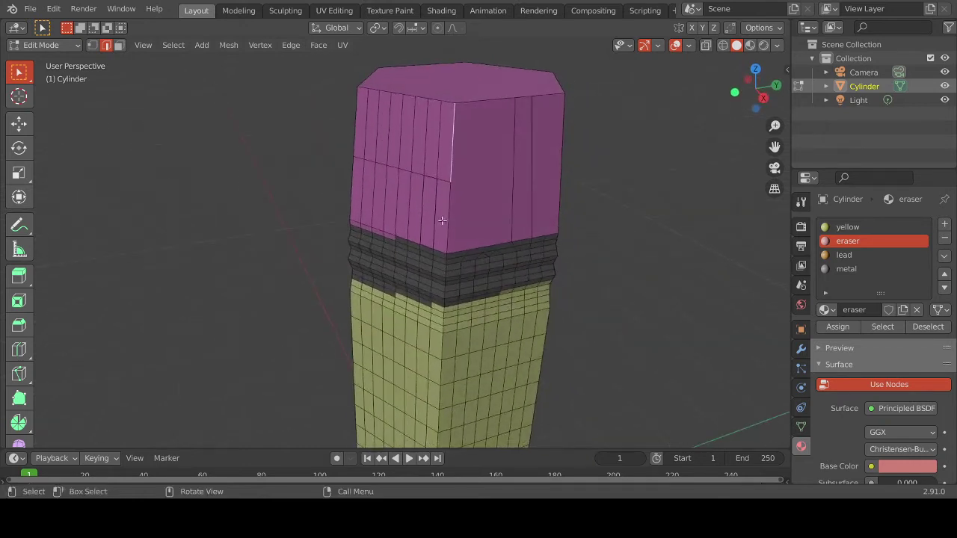
- Extrude a narrow face on the upper half of the eraser outward by about 0.68 m along its normal
left_click(419, 135)
left_click(118, 45)
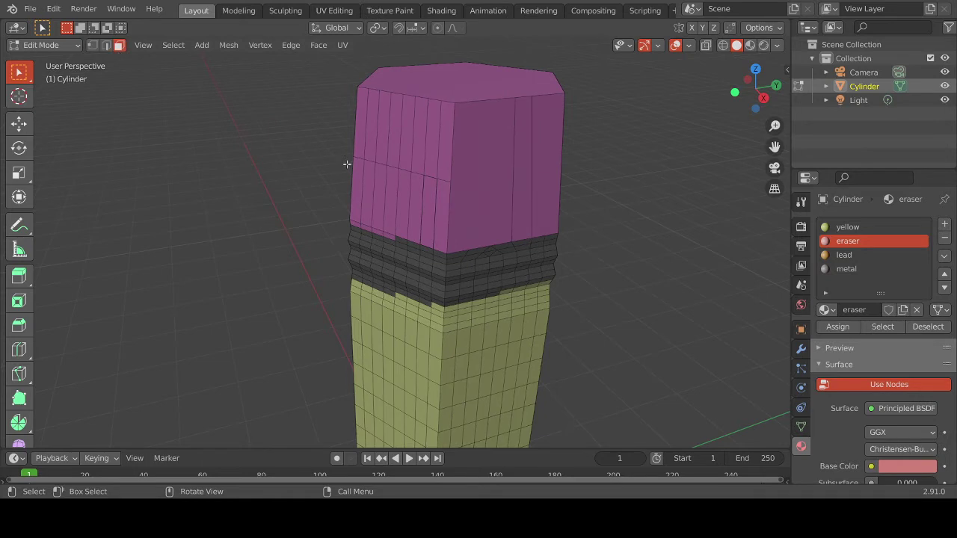
left_click(416, 166)
key("e")
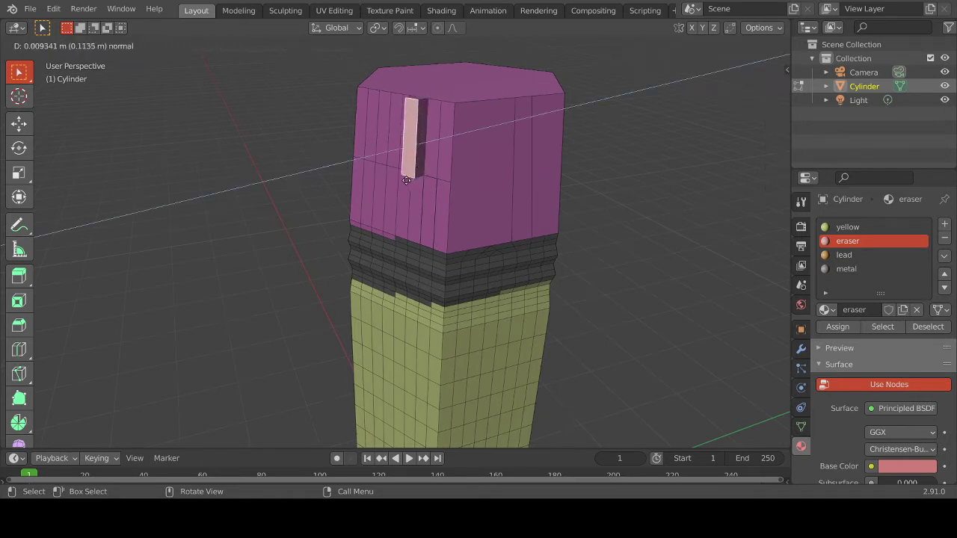
left_click(357, 204)
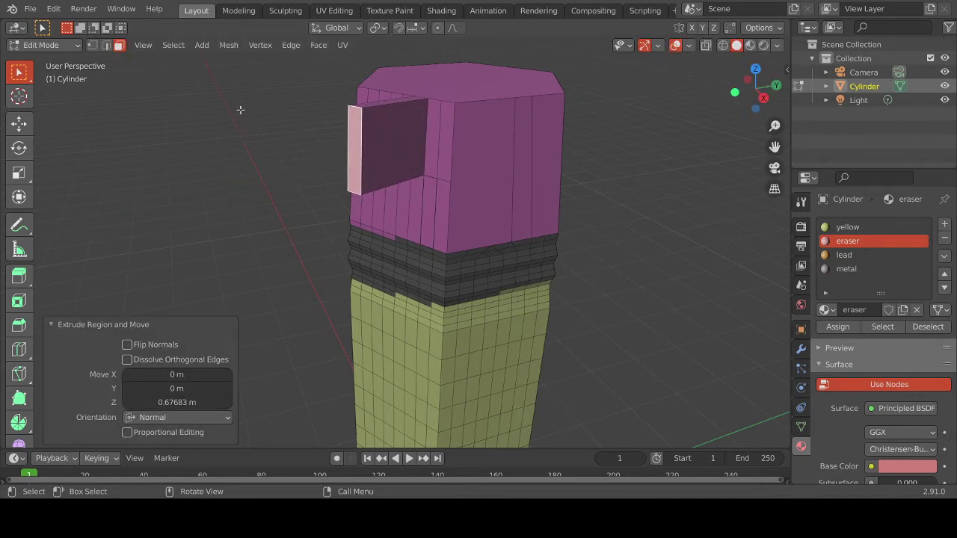
- Examine the extruded block on the eraser, selecting its outer vertical edge and its short lower edge
left_click(106, 46)
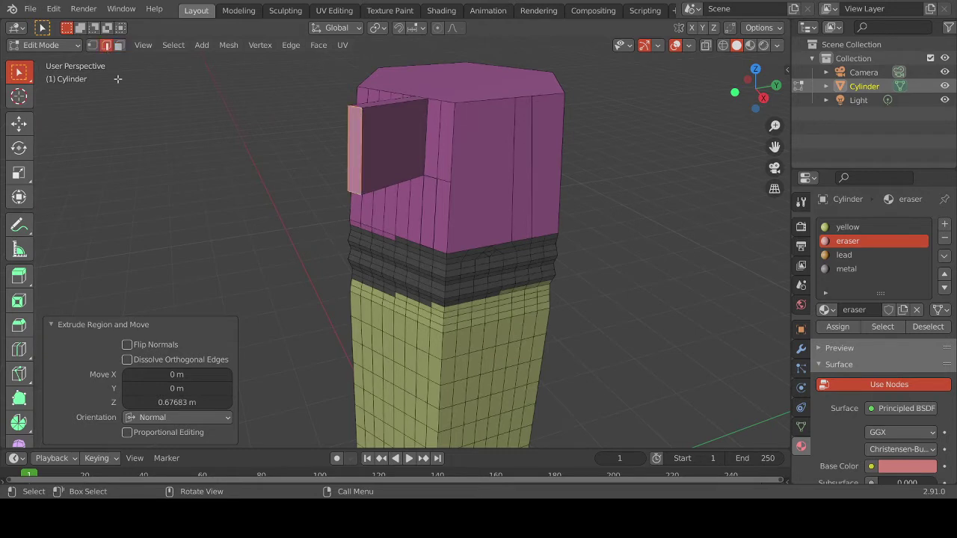
left_click(193, 130)
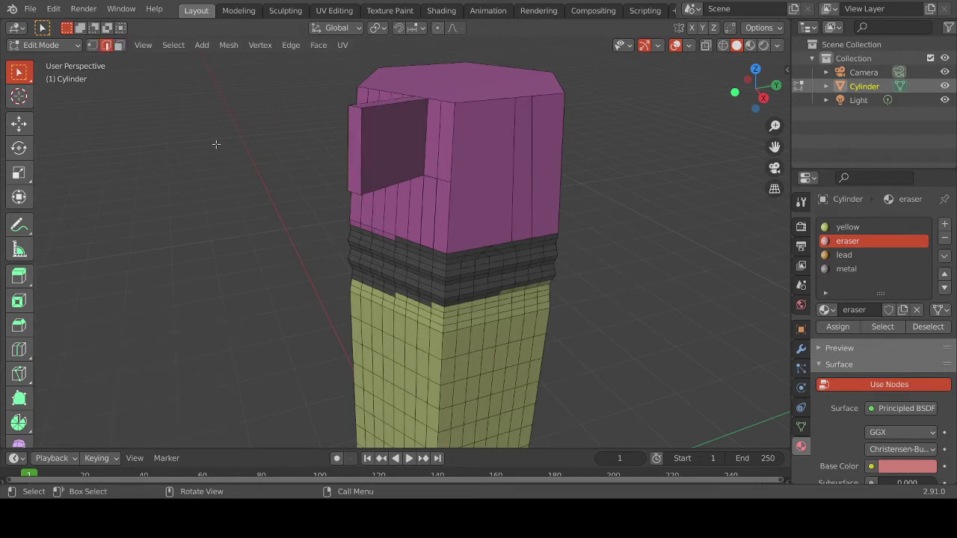
left_click(361, 149)
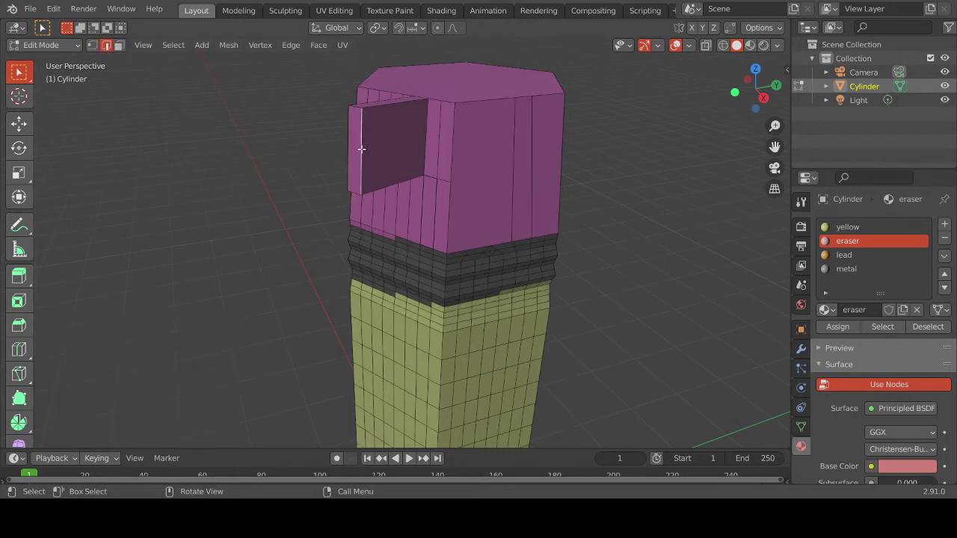
left_click(353, 192)
scroll(361, 232, "up", 2)
middle_click_drag(361, 232, 402, 219)
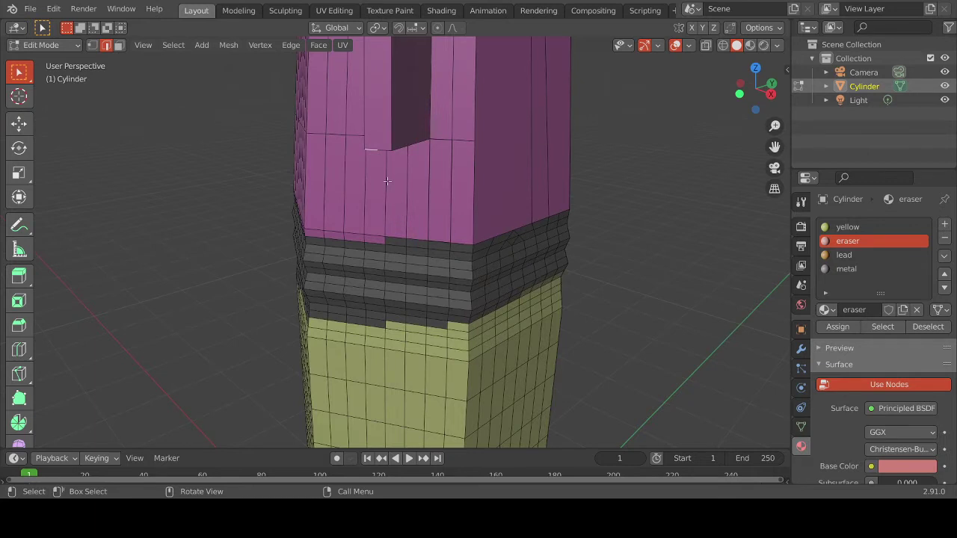
scroll(381, 159, "down", 3)
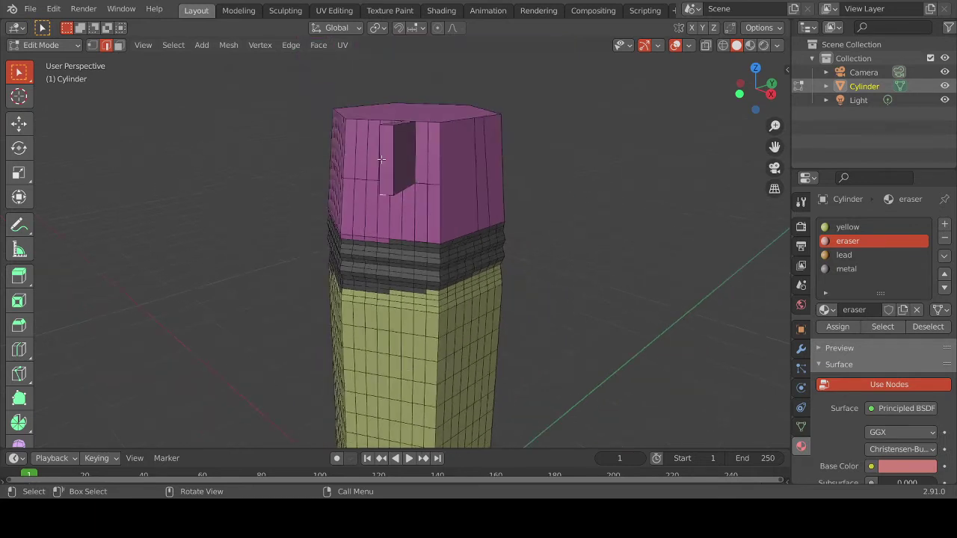
middle_click_drag(391, 190, 360, 183)
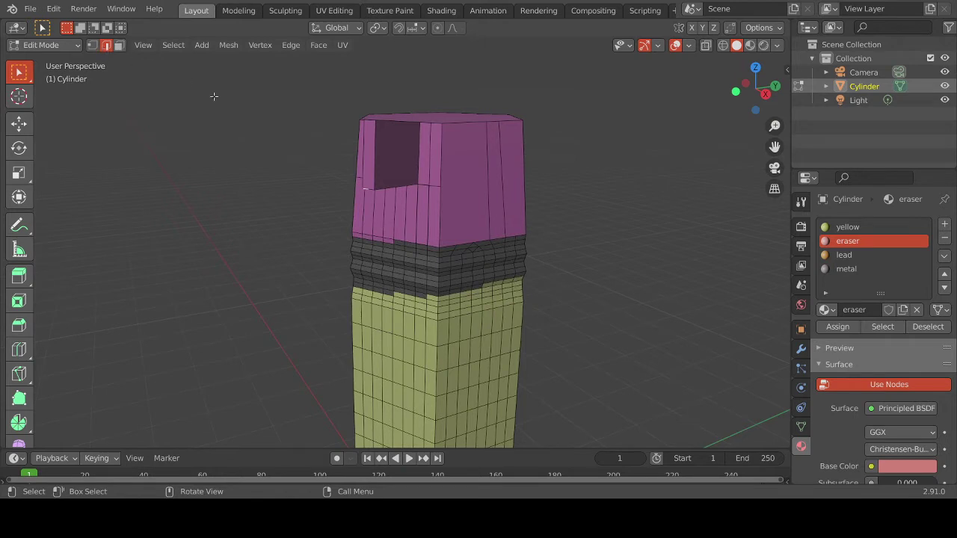
- Undo the edge selections and the extrusion of the eraser's narrow face
key("ctrl+z")
key("ctrl+z")
key("ctrl+z")
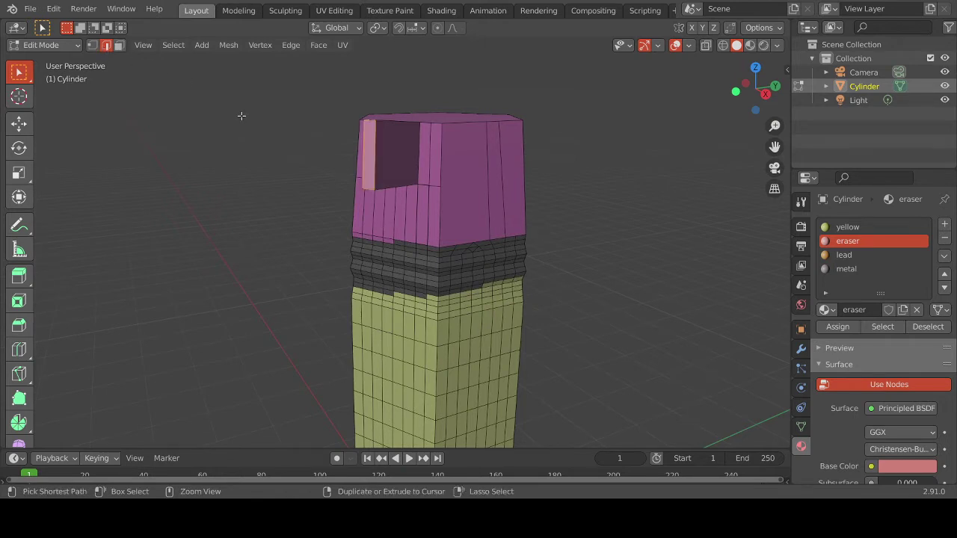
- Extrude a small face on the yellow body just below the metal band outward by about 0.69 m
left_click(479, 331)
key("e")
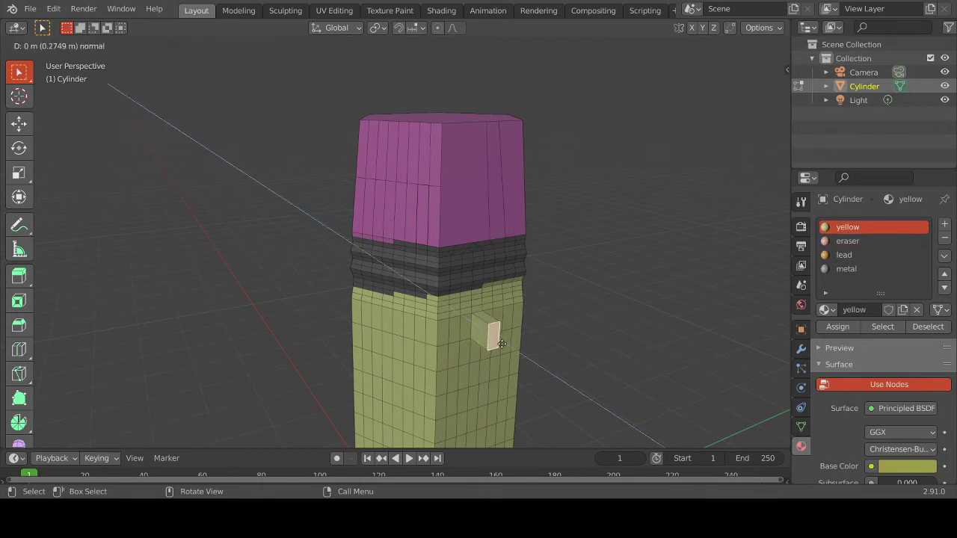
left_click(528, 358)
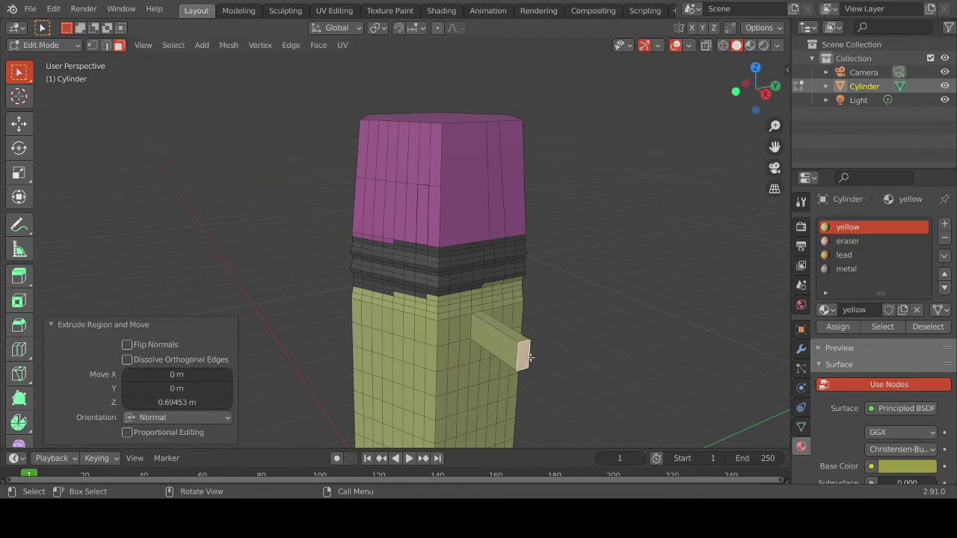
- Examine the end face of the yellow extrusion up close, selecting each of its four edges in turn
key("KP_Decimal")
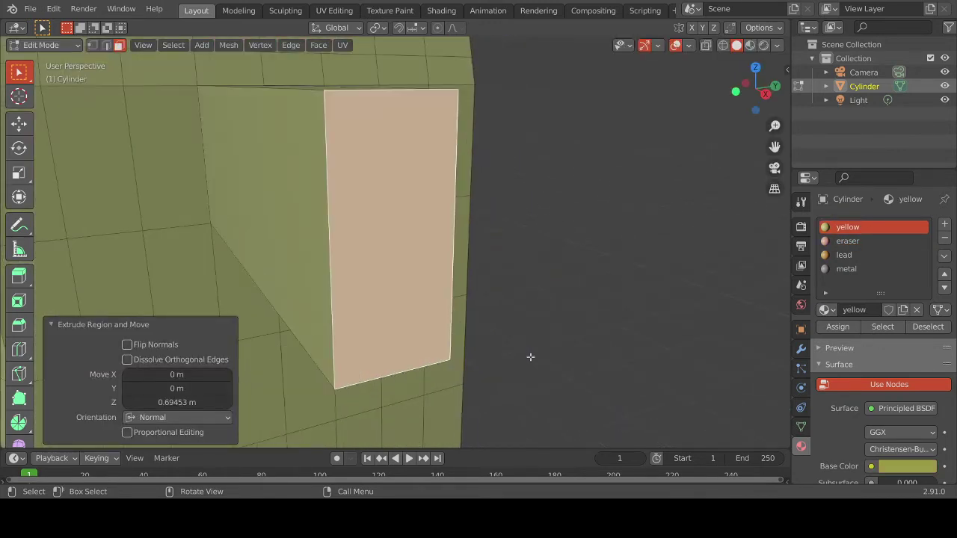
left_click(104, 46)
left_click(329, 169)
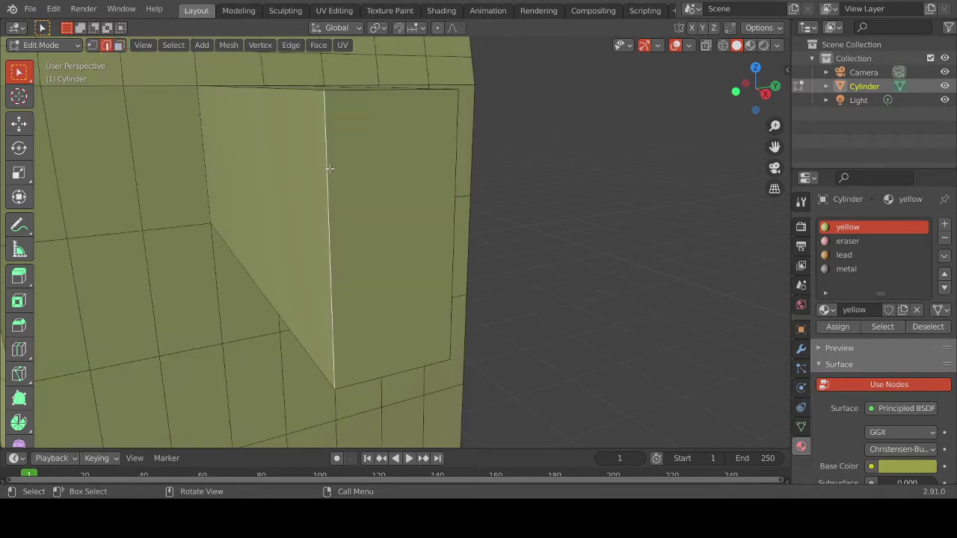
left_click(392, 97)
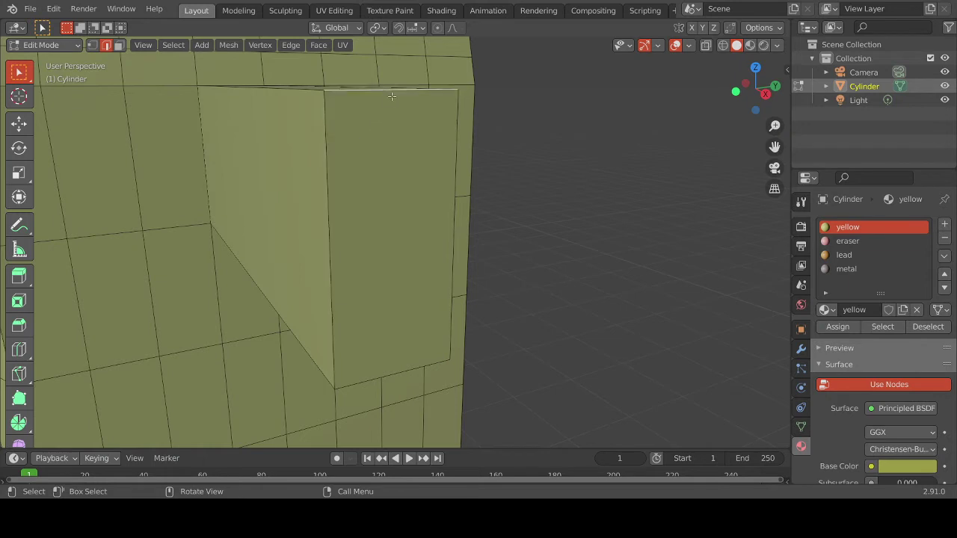
left_click(448, 190)
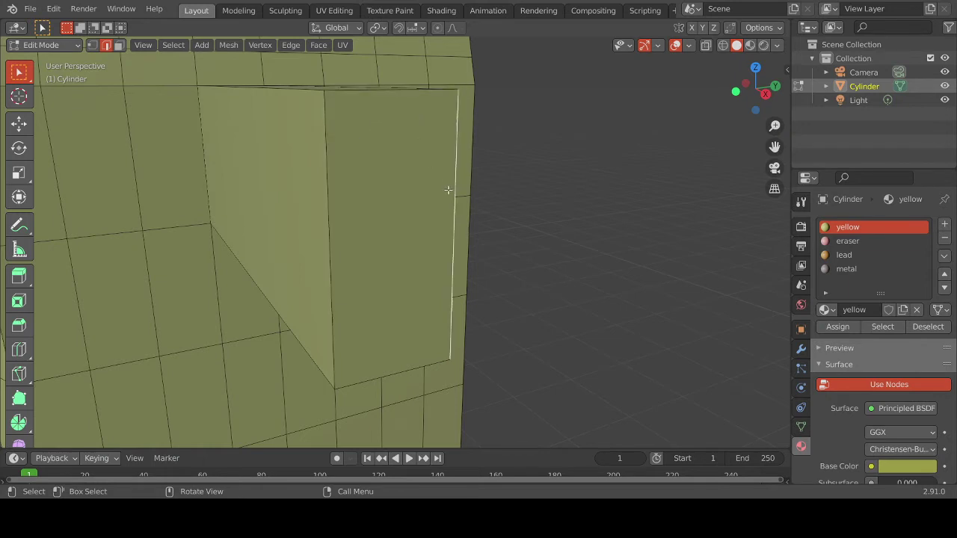
left_click(433, 350)
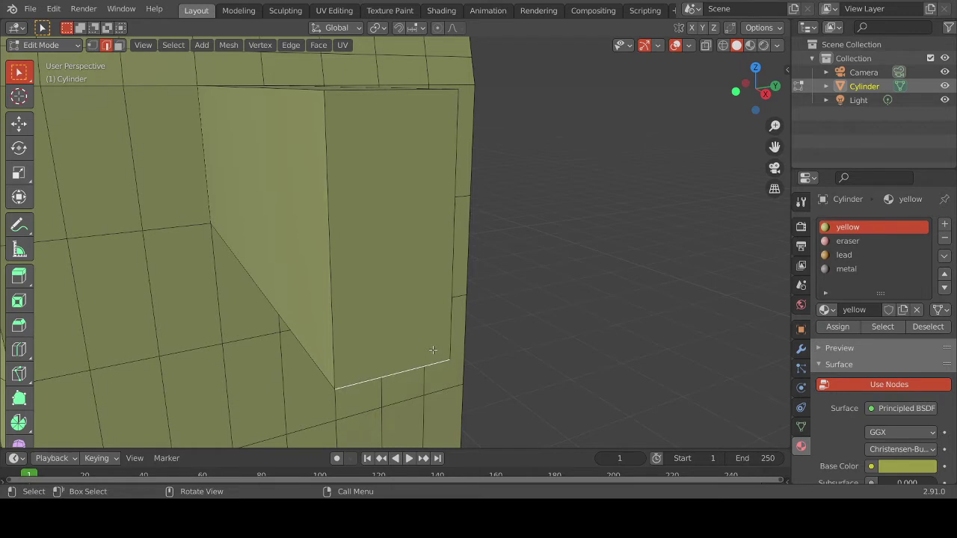
- Subdivide the entire mesh with one cut and clear the selection to reveal the denser grid on the extrusion
key("a")
right_click(433, 349)
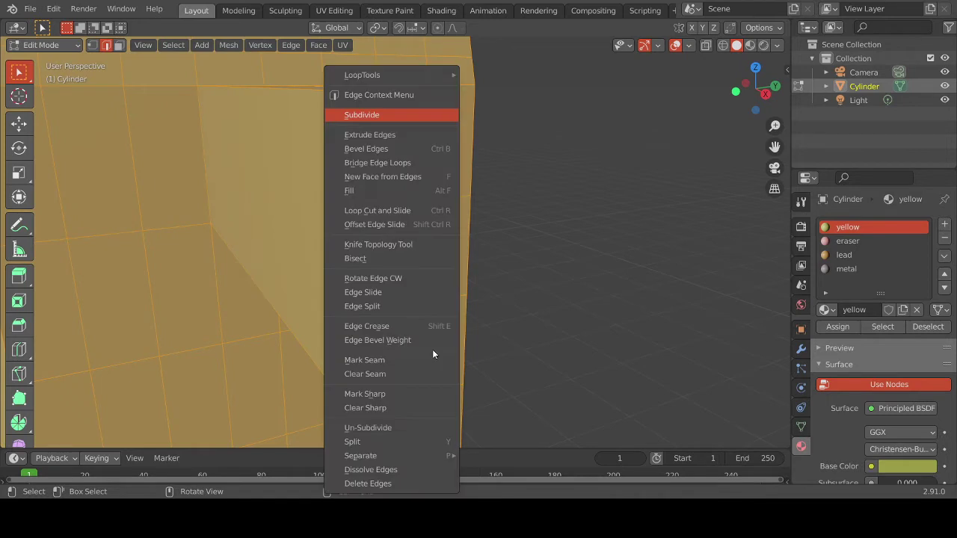
left_click(407, 115)
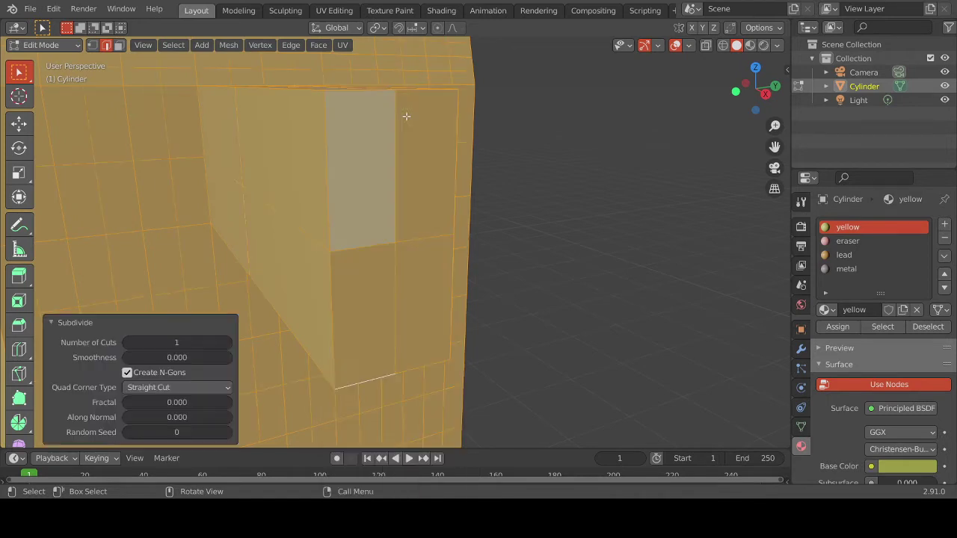
left_click(535, 165)
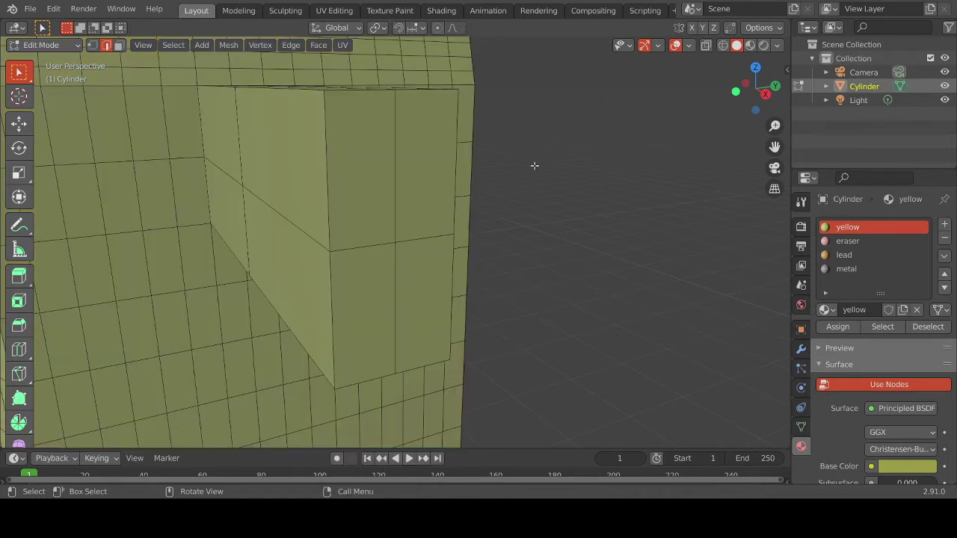
- Undo the mesh subdivision, the edge selections and the extrusion on the yellow body
key("ctrl+z")
key("ctrl+z")
key("ctrl+z")
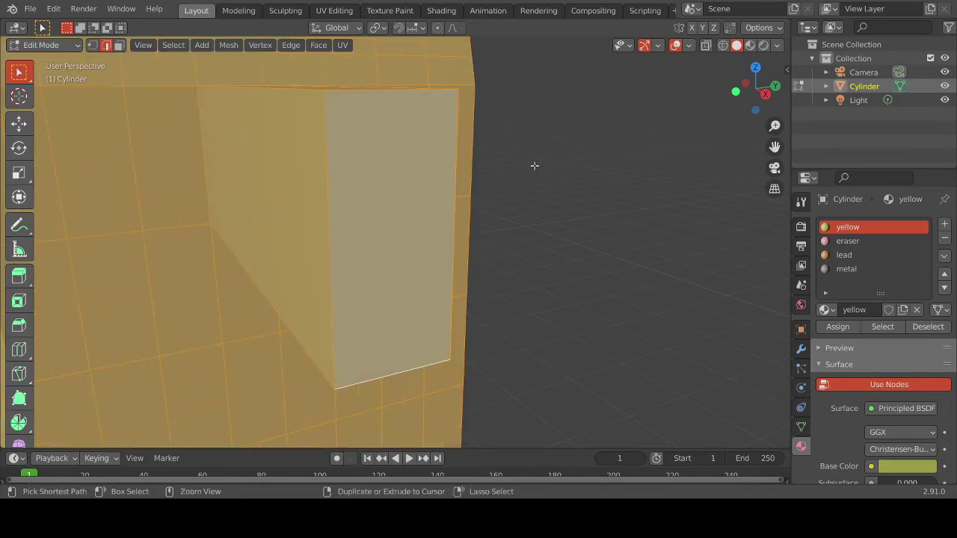
key("ctrl+z")
key("ctrl+z")
key("ctrl+z")
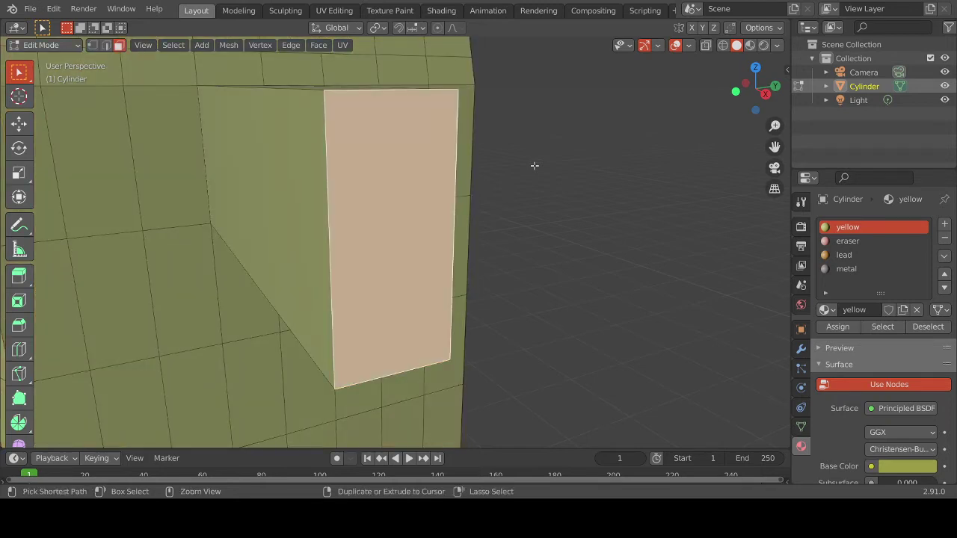
- Select the eraser's wide face, then switch to edge selection and pick only the lower segment of its corner edge
scroll(535, 165, "down", 5)
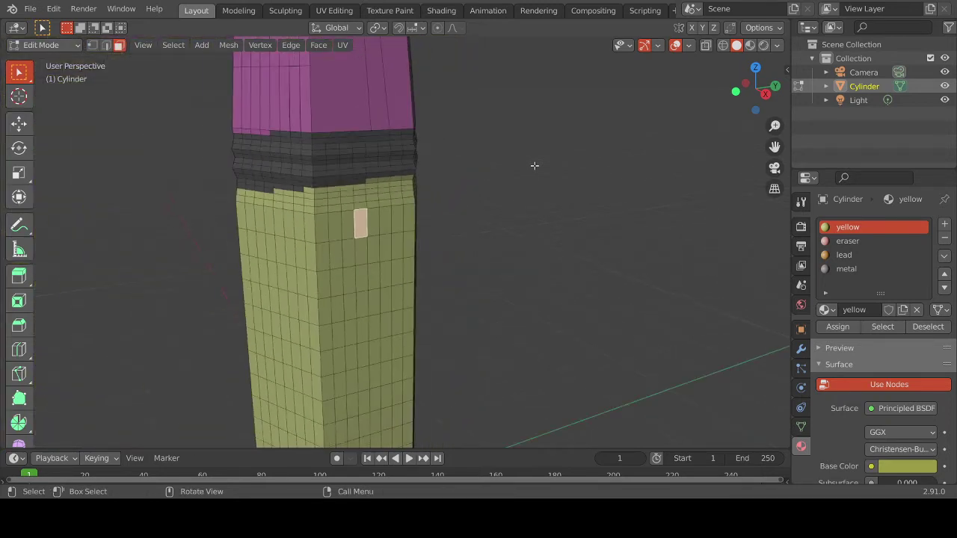
middle_click_drag(535, 165, 531, 277)
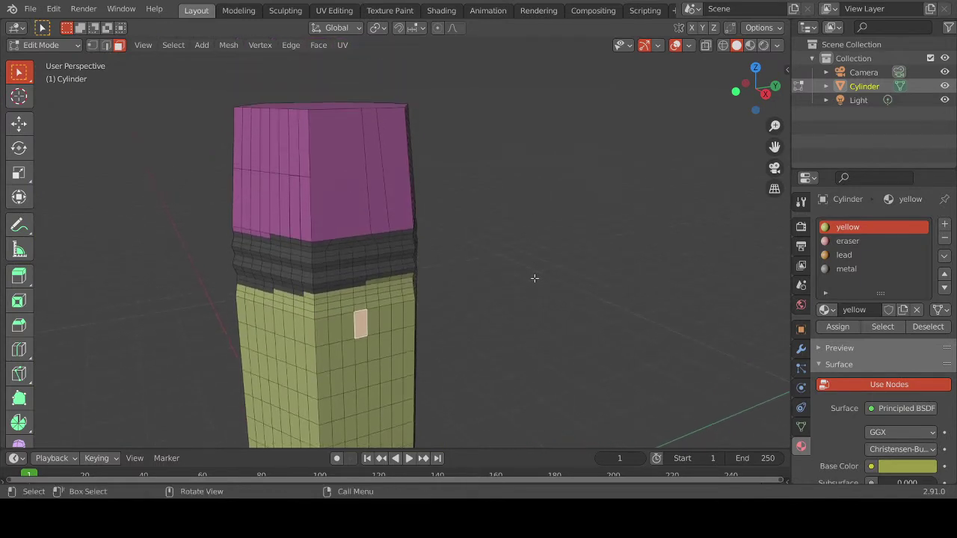
scroll(535, 279, "up", 2)
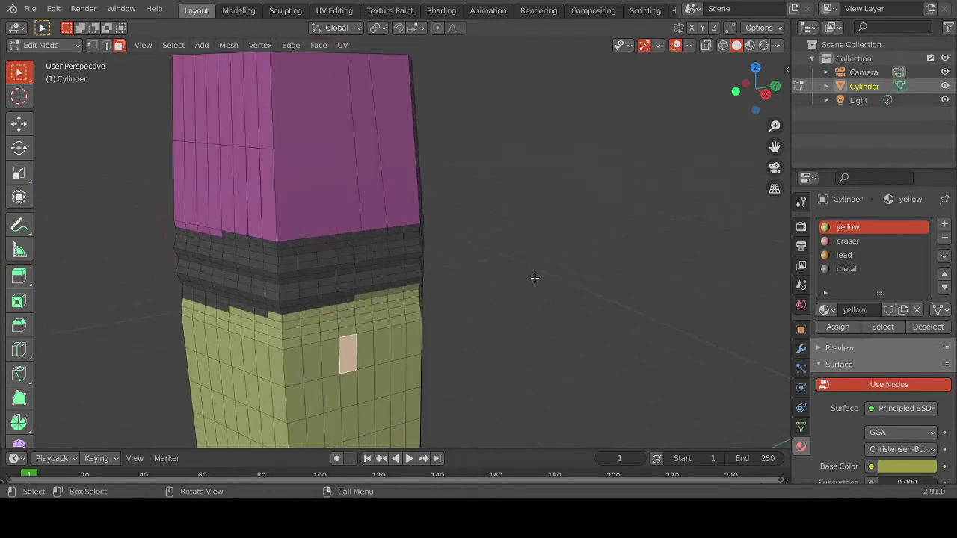
left_click(294, 109)
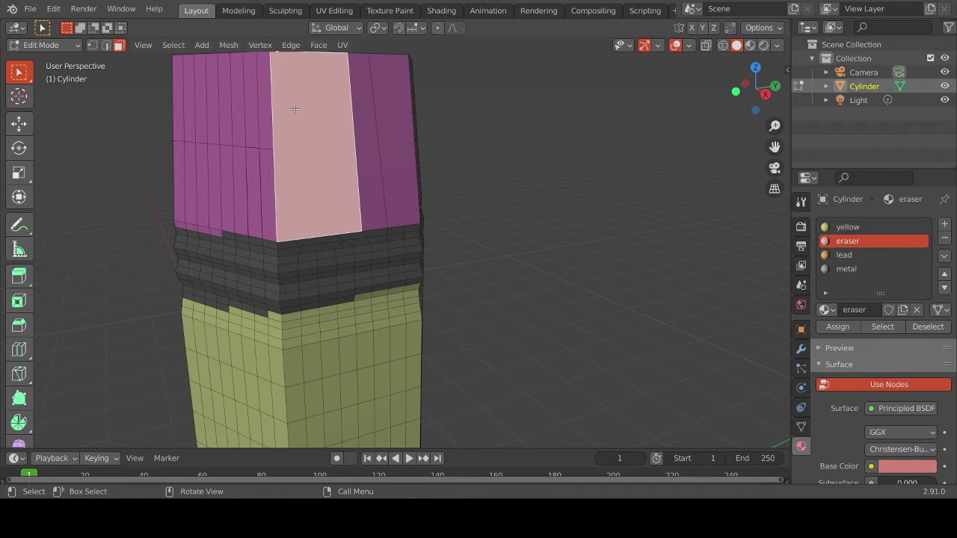
left_click(107, 45)
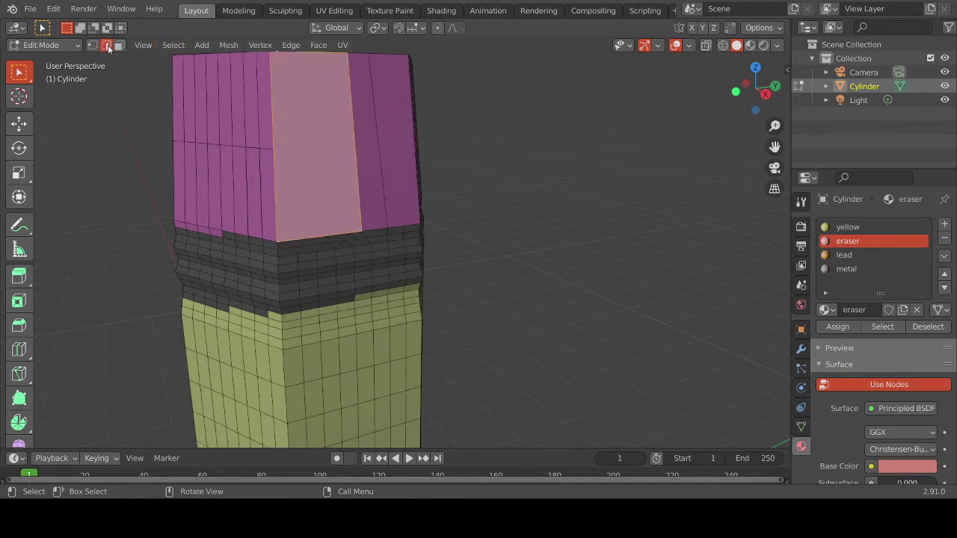
left_click(286, 195)
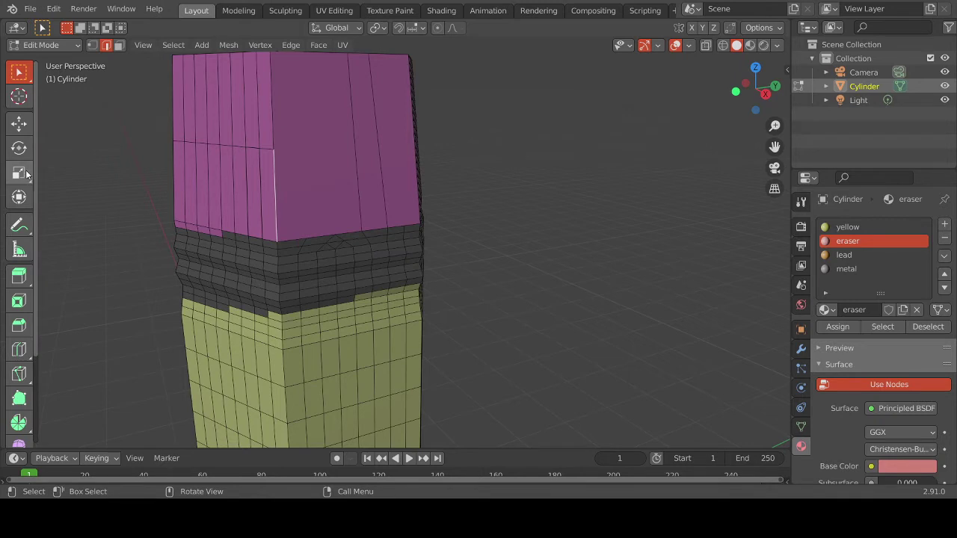
scroll(23, 298, "down", 1)
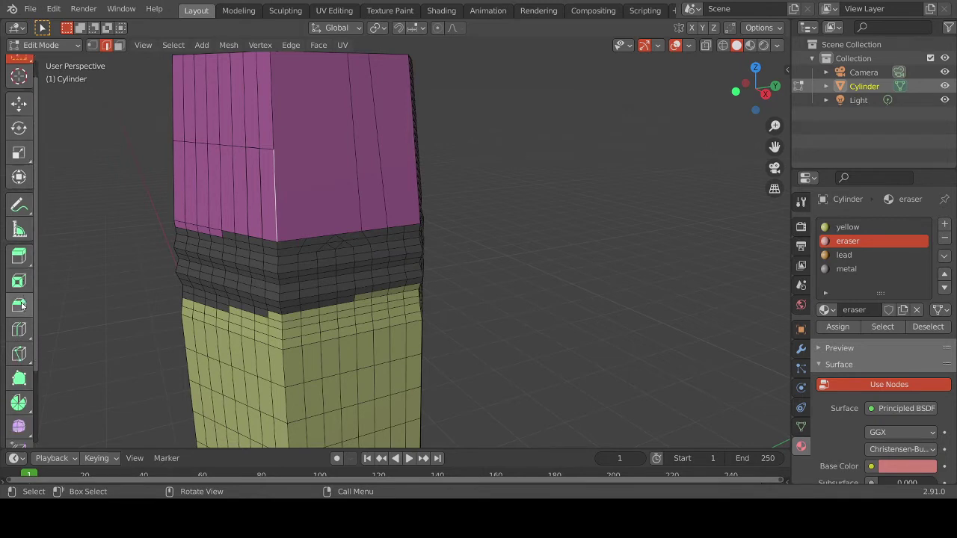
scroll(22, 314, "down", 4)
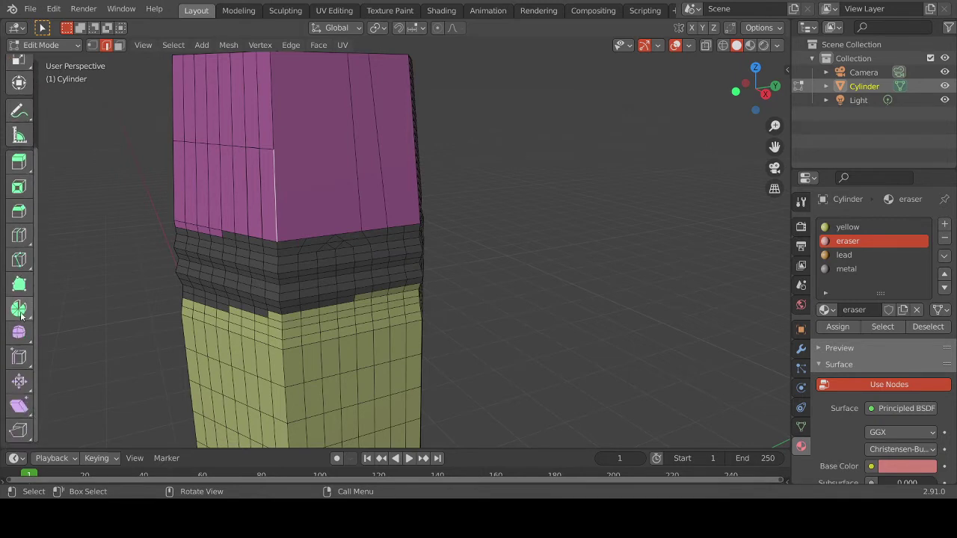
left_click(18, 111)
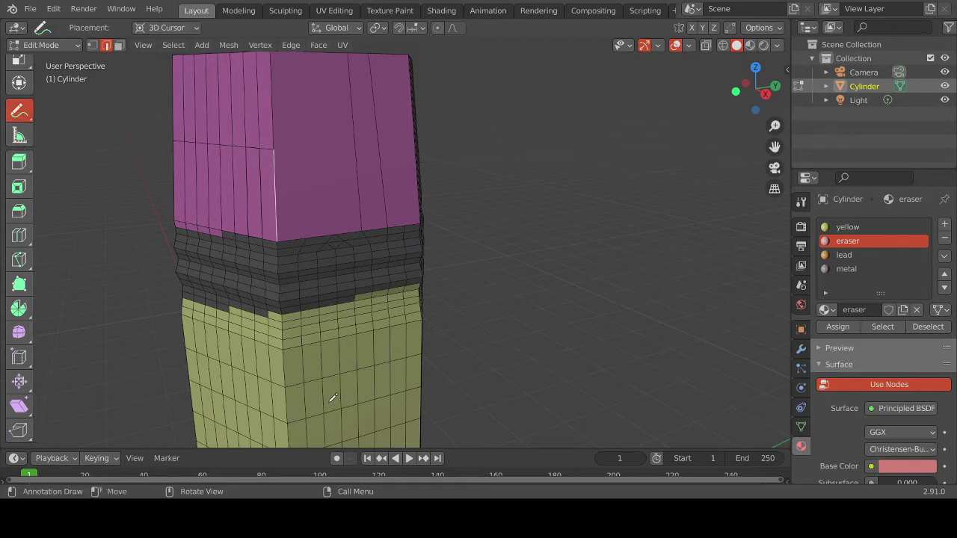
left_click_drag(352, 355, 352, 360)
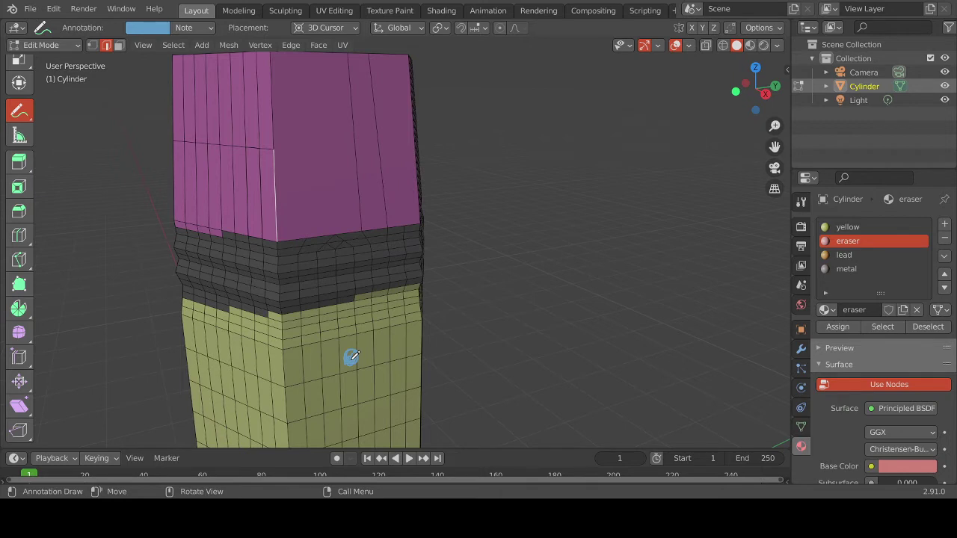
key("ctrl")
key("ctrl+z")
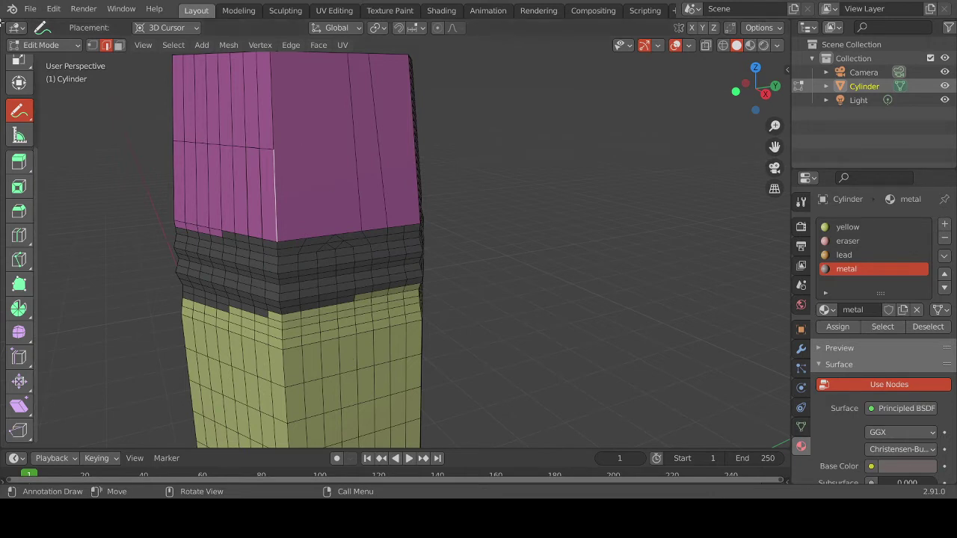
scroll(25, 110, "up", 5)
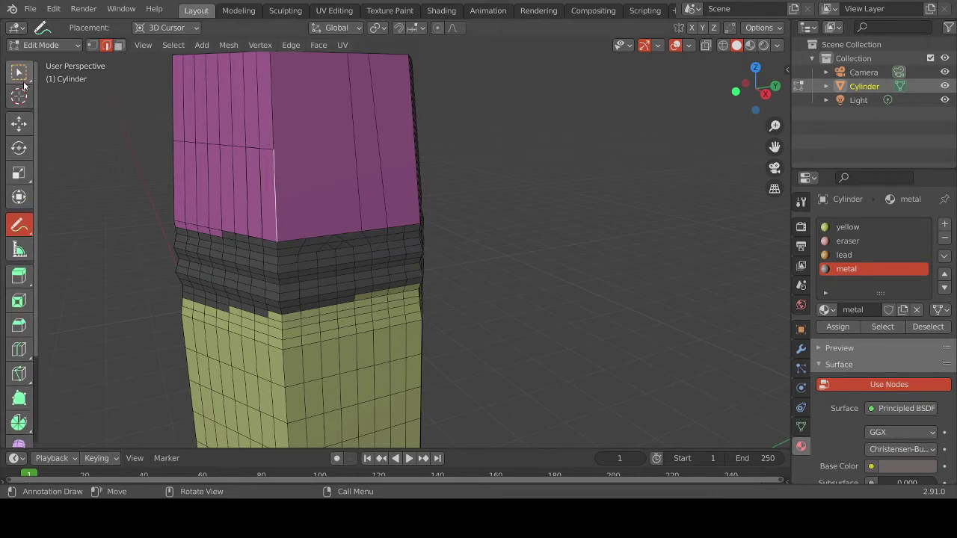
left_click(13, 70)
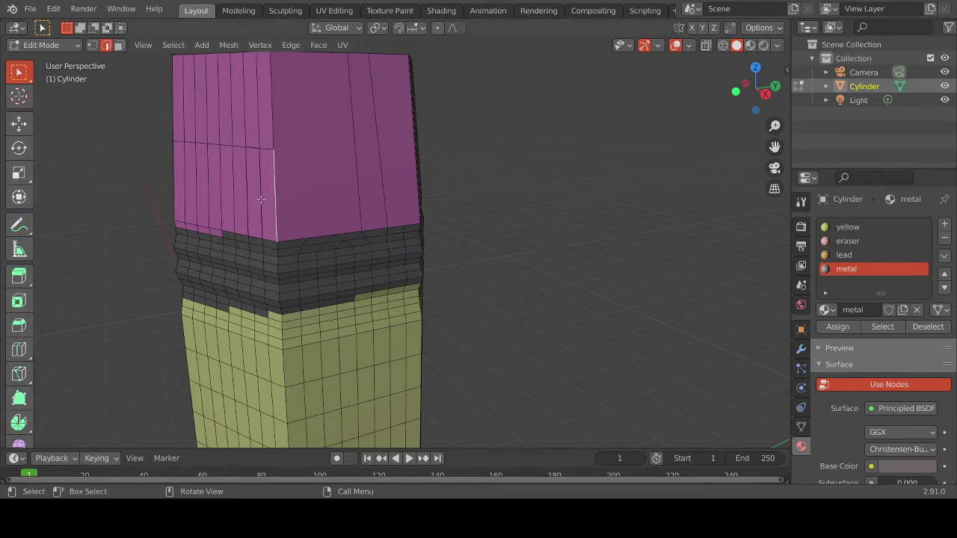
- Examine the edges bounding the eraser's wide face, selecting its upper corner segment and pieces of its upper and lower borders individually
left_click(274, 132)
middle_click_drag(275, 131, 274, 154)
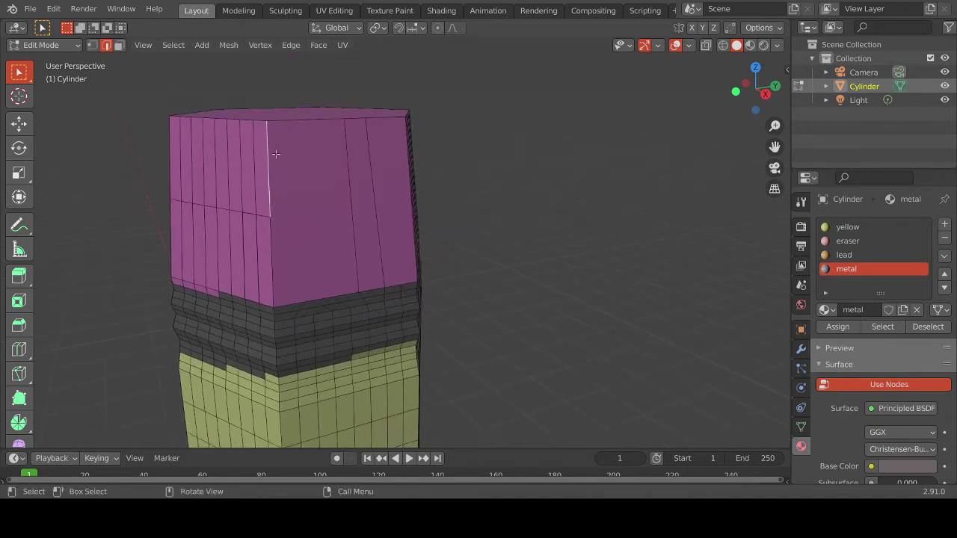
left_click(278, 126)
left_click(284, 123)
left_click(291, 120)
left_click(309, 120)
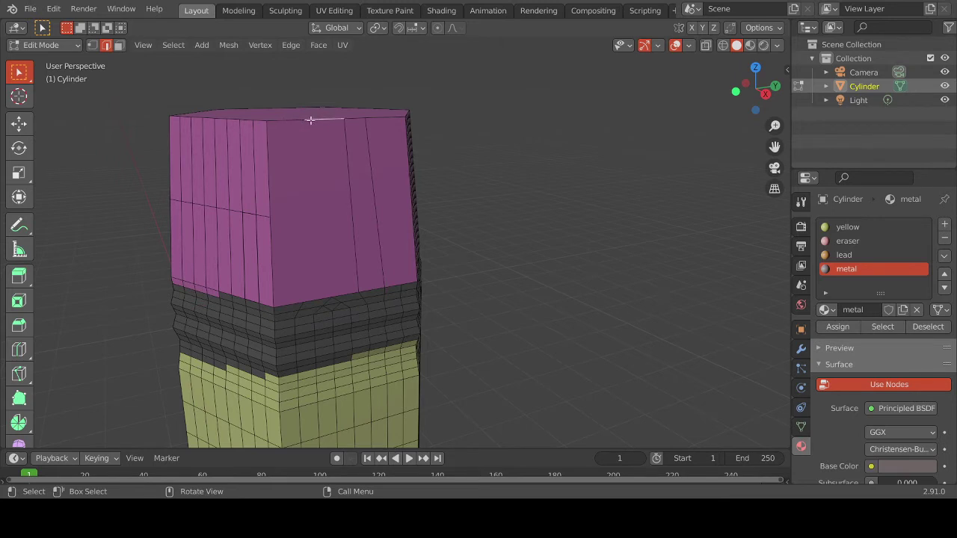
left_click(348, 140)
left_click(332, 294)
left_click(333, 294)
left_click(324, 298)
left_click(299, 300)
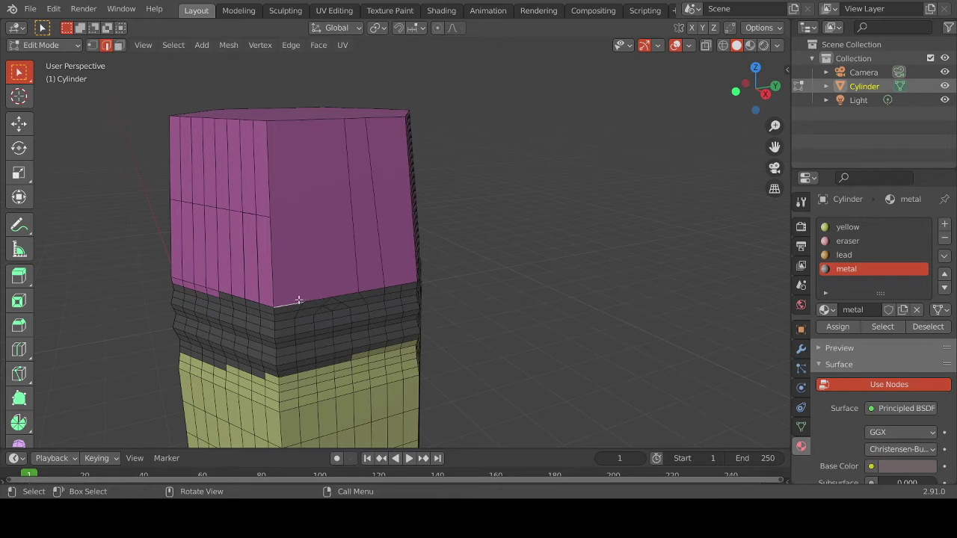
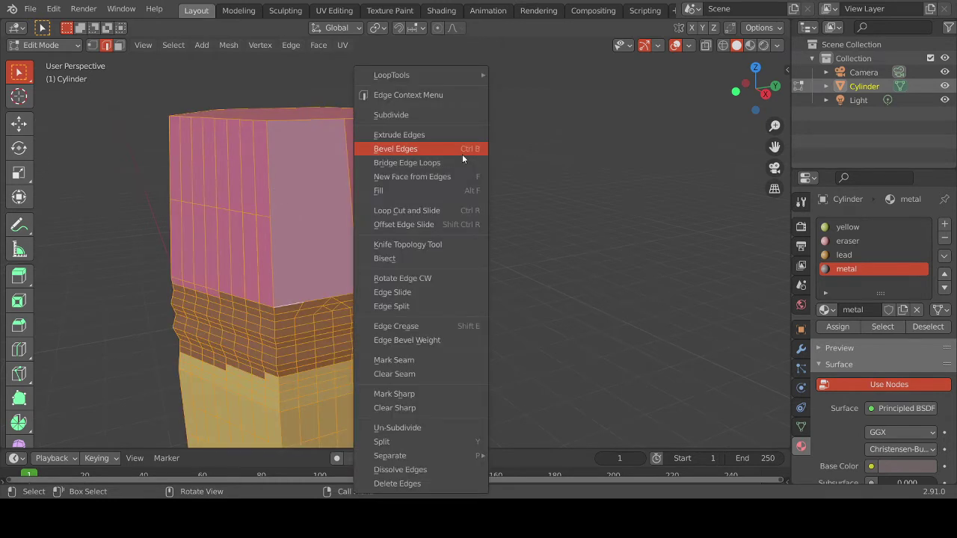
- Try subdividing the entire mesh with one cut, clear the selection to inspect the eraser's wide face, and undo the subdivision
left_click(456, 105)
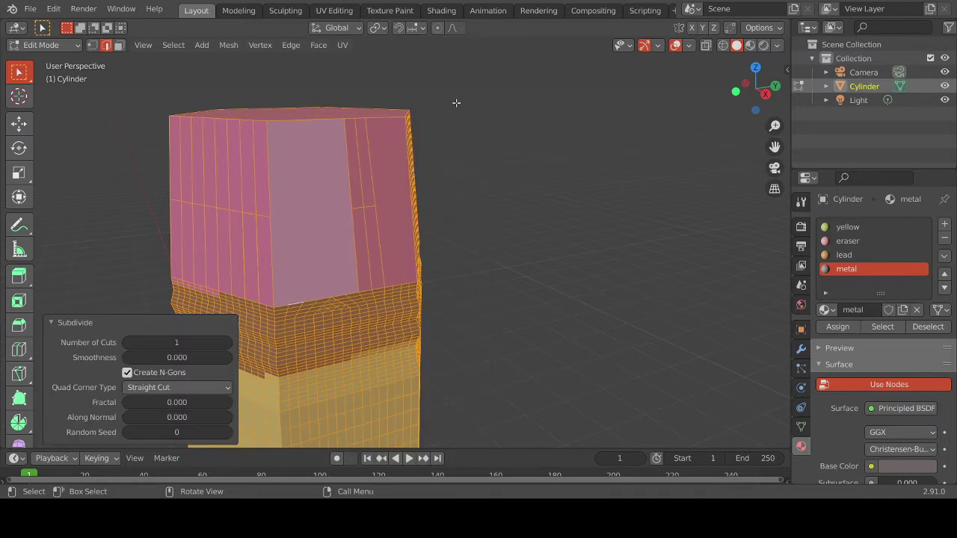
left_click(531, 149)
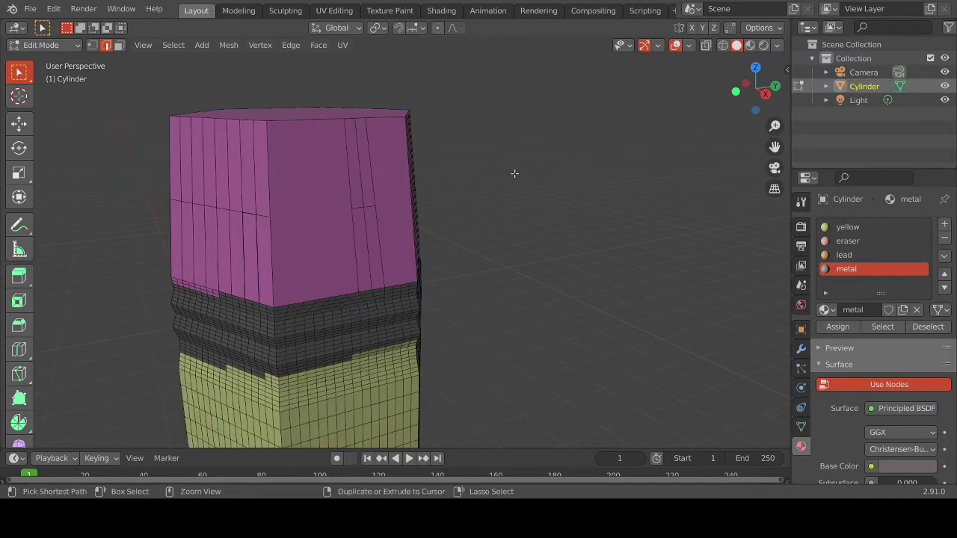
key("a")
left_click(515, 174)
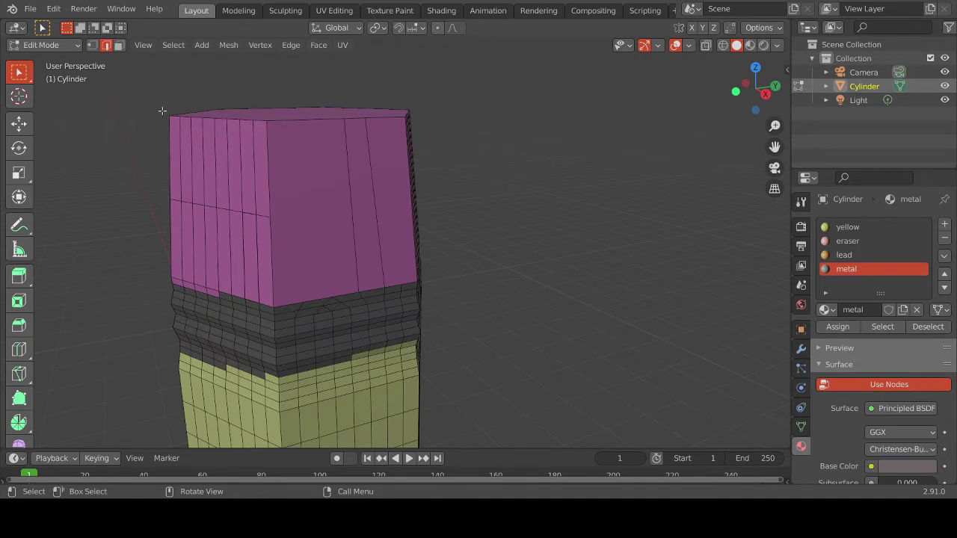
- Connect the two mid-height corner vertices on either side of the eraser's wide face with a horizontal edge and clear the selection
left_click(92, 45)
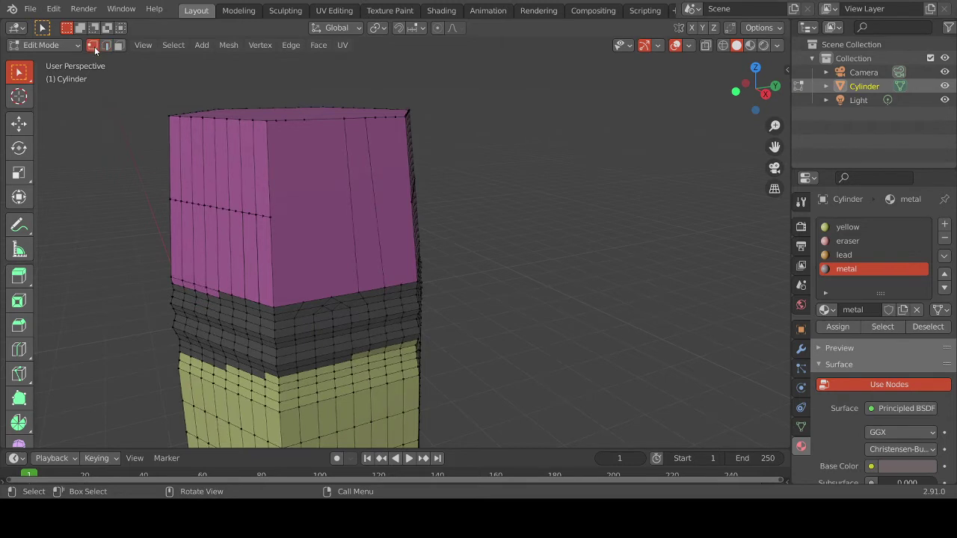
middle_click_drag(278, 155, 240, 151)
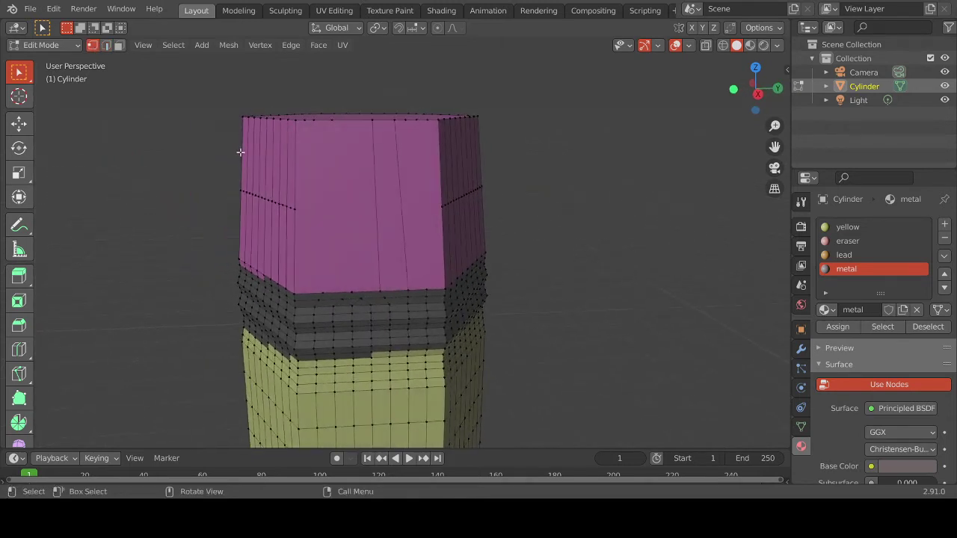
scroll(312, 209, "up", 2)
left_click(270, 198)
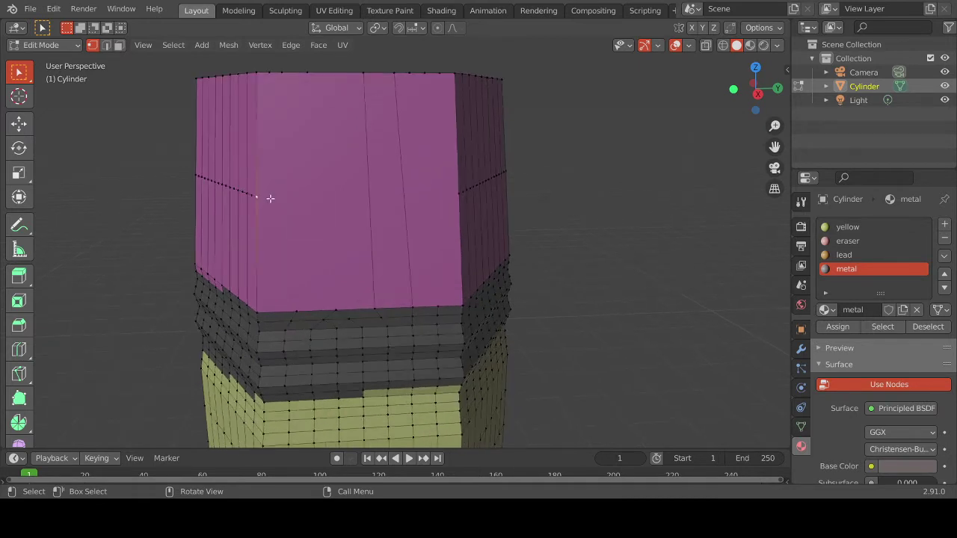
left_click(453, 196, "shift")
key("alt+a")
- Check the eraser face in edge selection, picking its corner segment, a vertical edge, the horizontal edge and short pieces of its upper border
left_click(106, 46)
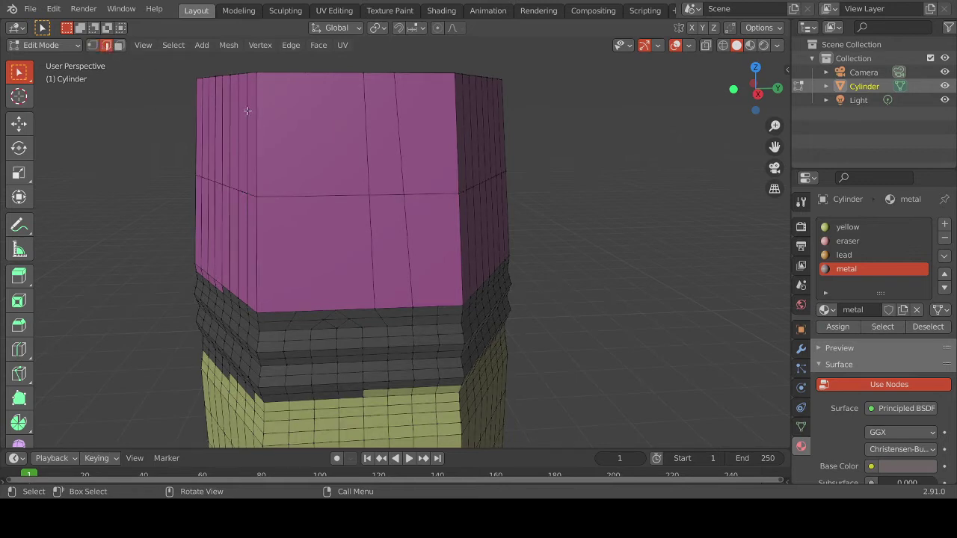
left_click(258, 130)
left_click(367, 141, "alt")
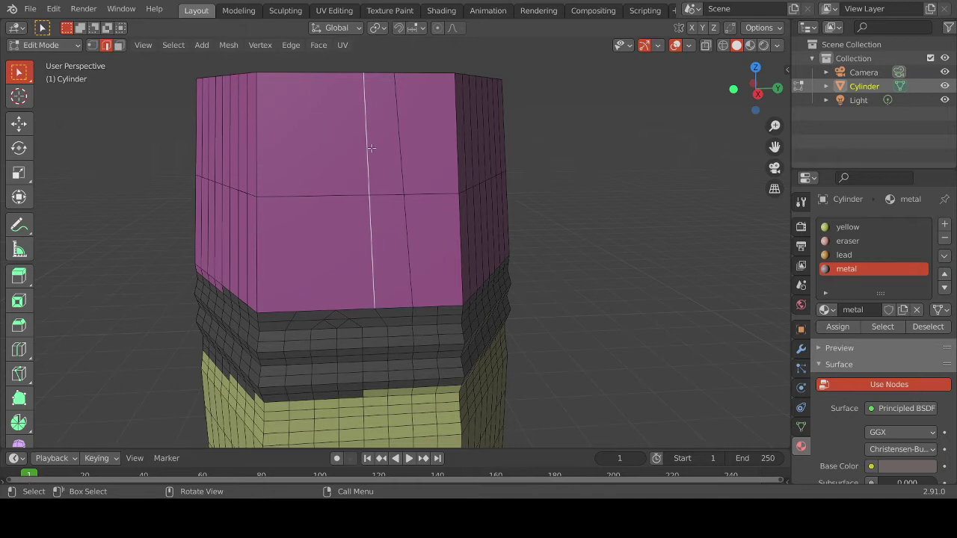
left_click(258, 147)
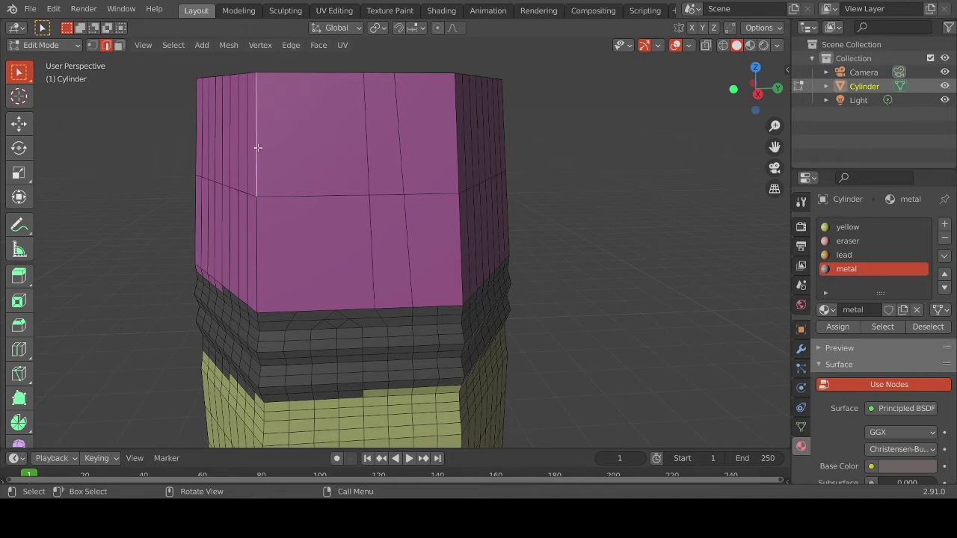
left_click(326, 187)
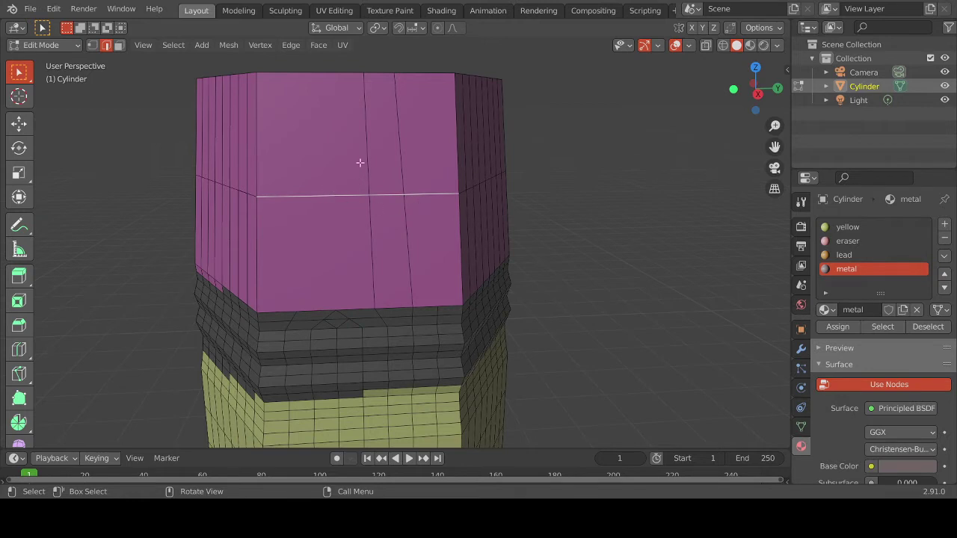
left_click(338, 73)
left_click(295, 72)
left_click(291, 72)
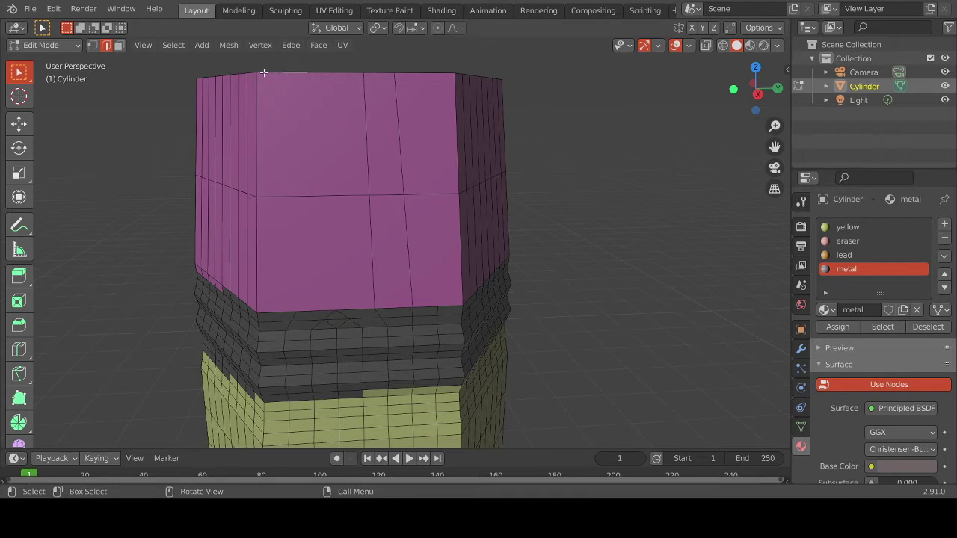
- Subdivide the first segment of the eraser face's lower border with one cut and connect the new vertex to the upper border's nearest vertex
left_click(91, 45)
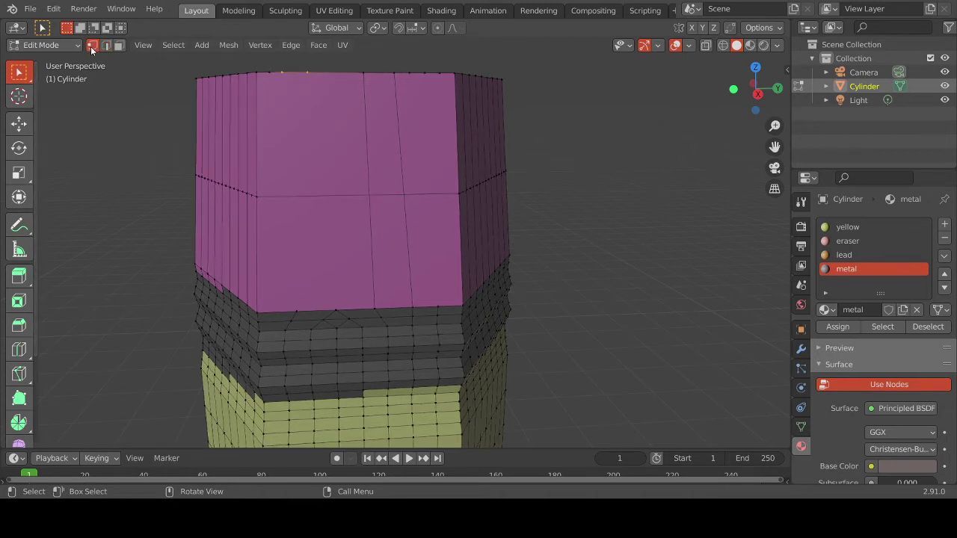
left_click(256, 310)
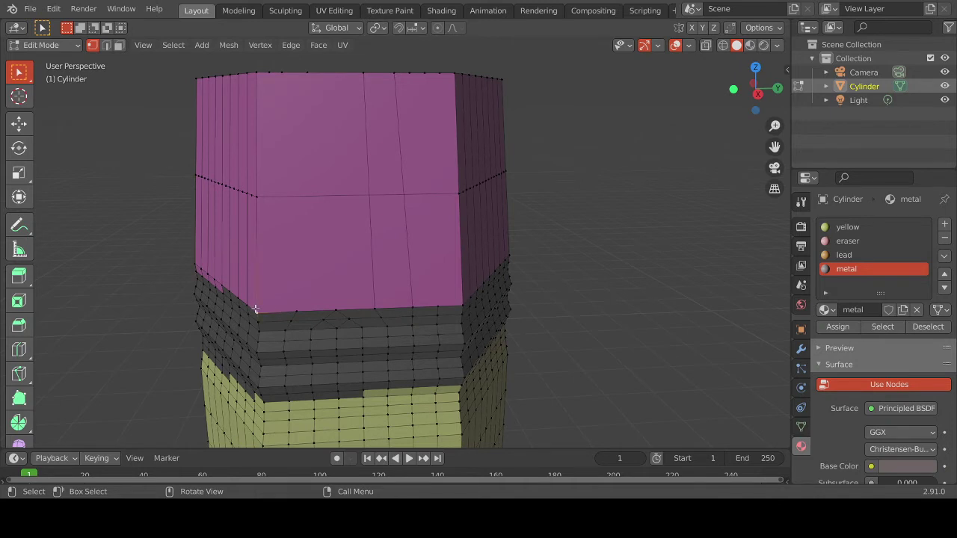
right_click(294, 291)
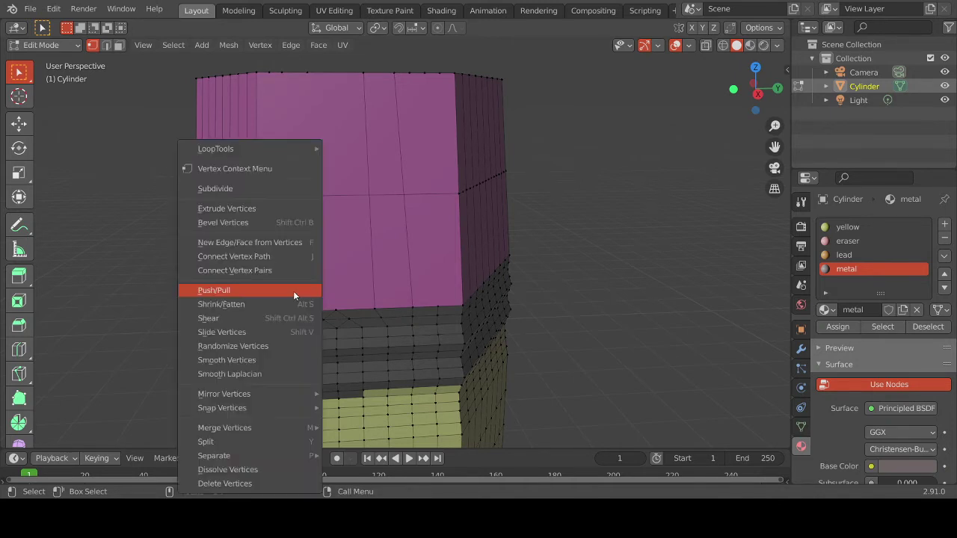
left_click(289, 188)
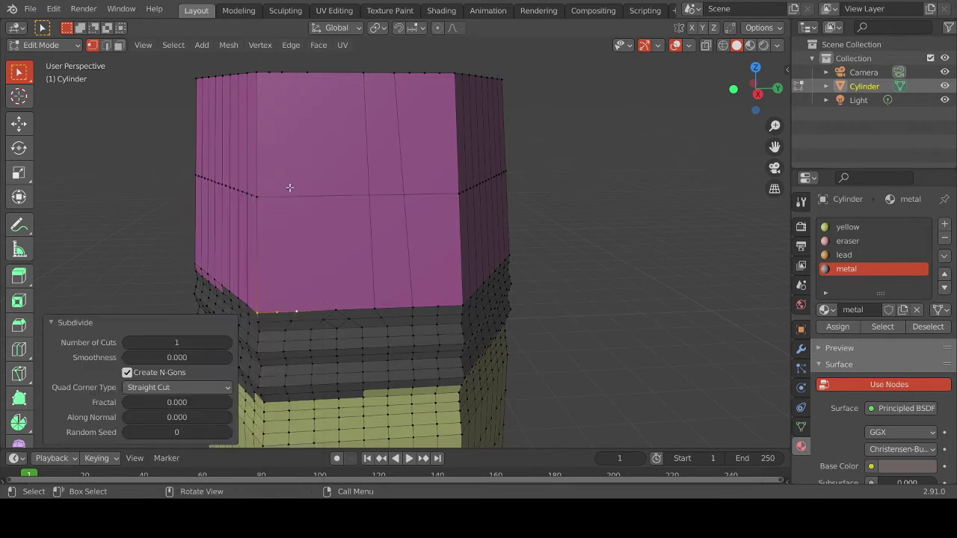
left_click(273, 78)
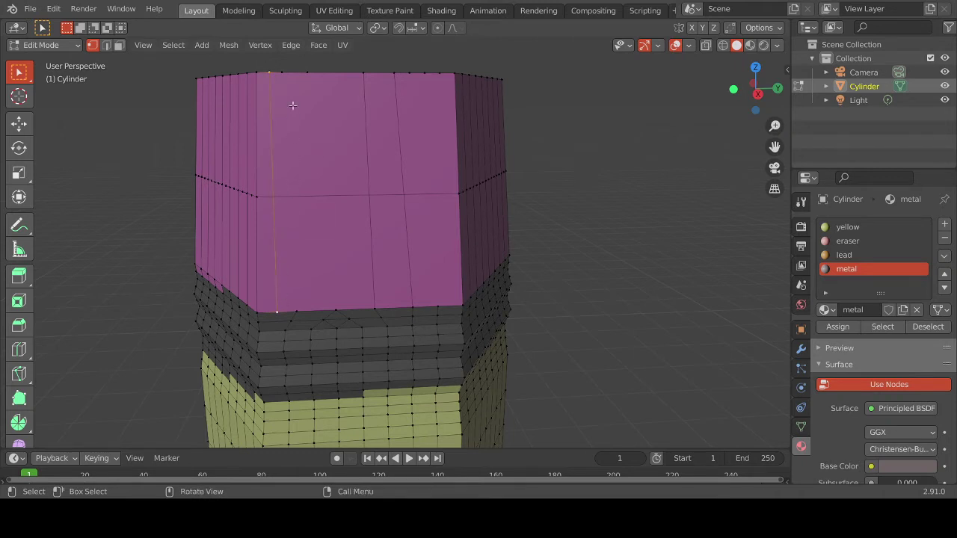
key("alt+a")
- Connect the next two pairs of vertices between the upper and lower borders of the eraser's wide face with vertical edges
left_click(282, 73)
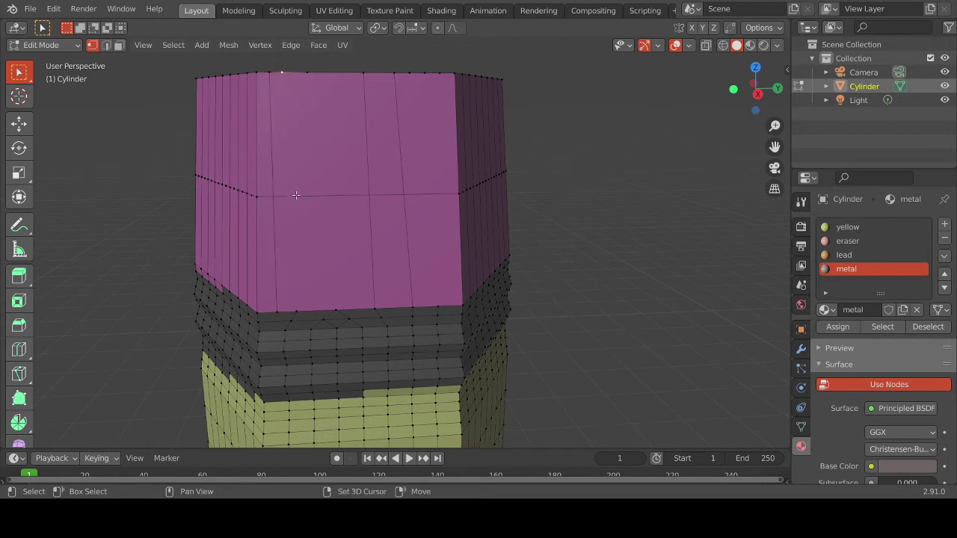
left_click(300, 309, "shift")
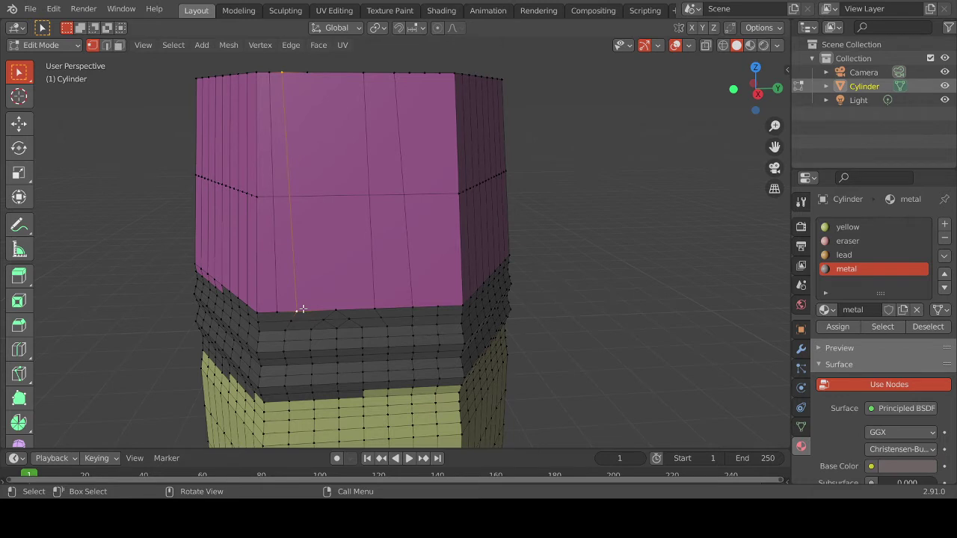
left_click(307, 72)
left_click(338, 308)
left_click(313, 73, "shift")
- Inspect the recut eraser face in edge selection, picking the corner segment, the first added vertical edge loop and the horizontal edge loop
left_click(107, 46)
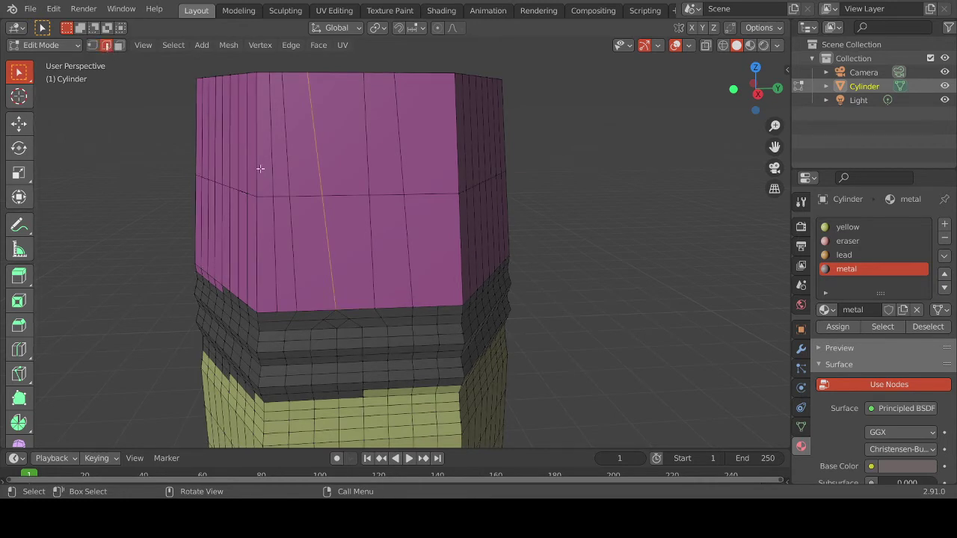
mouse_move(276, 175)
middle_mouse_down()
mouse_move(288, 197)
mouse_move(277, 188)
middle_mouse_up()
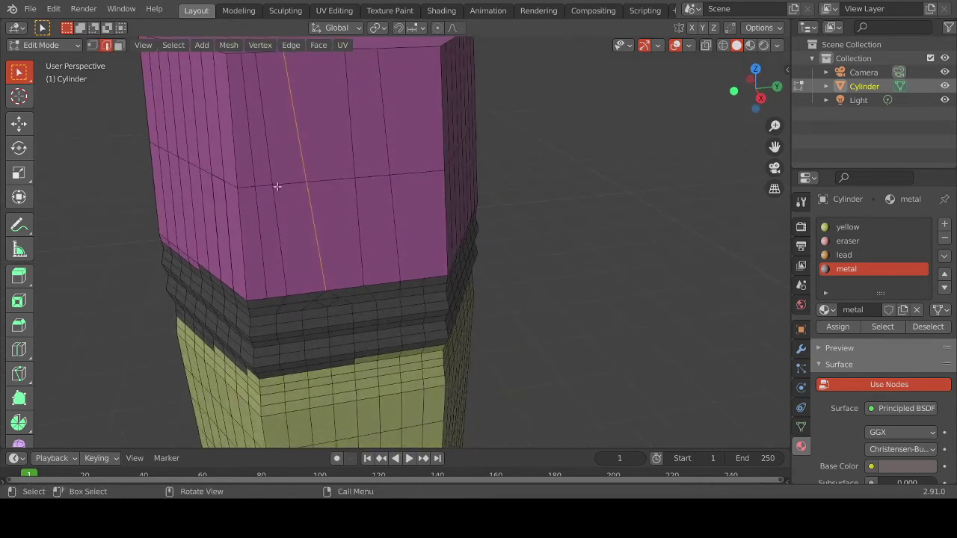
left_click(238, 130)
scroll(238, 129, "down", 1)
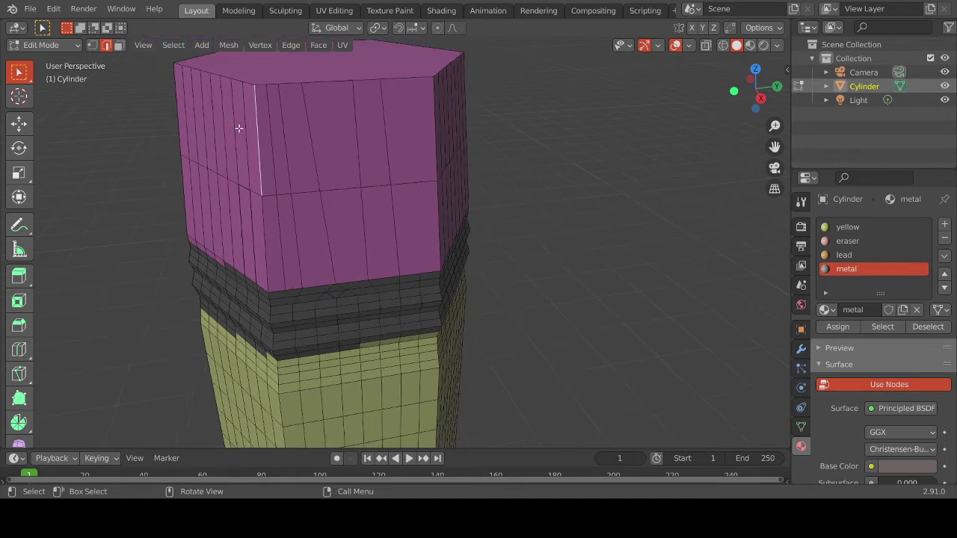
left_click(259, 87, "shift")
left_click(274, 122, "alt")
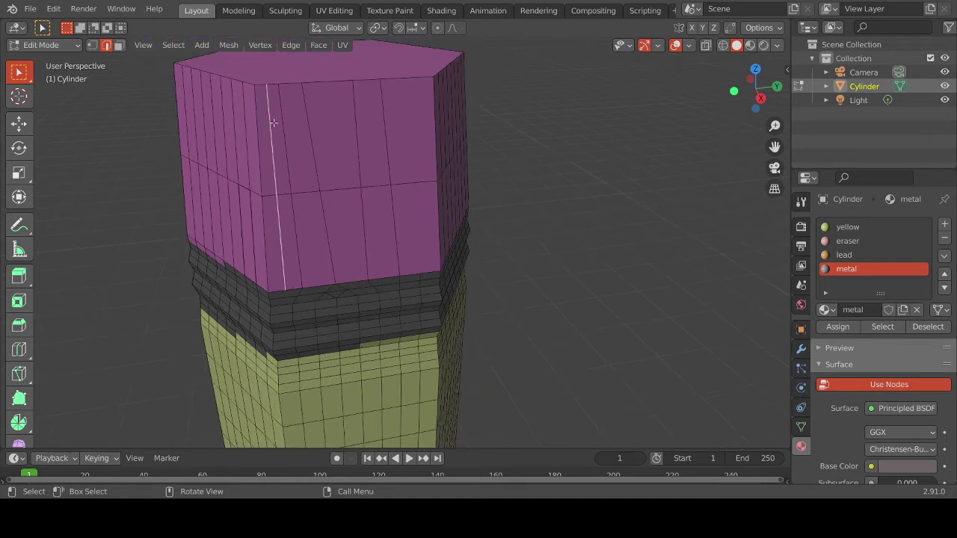
left_click(270, 197, "alt")
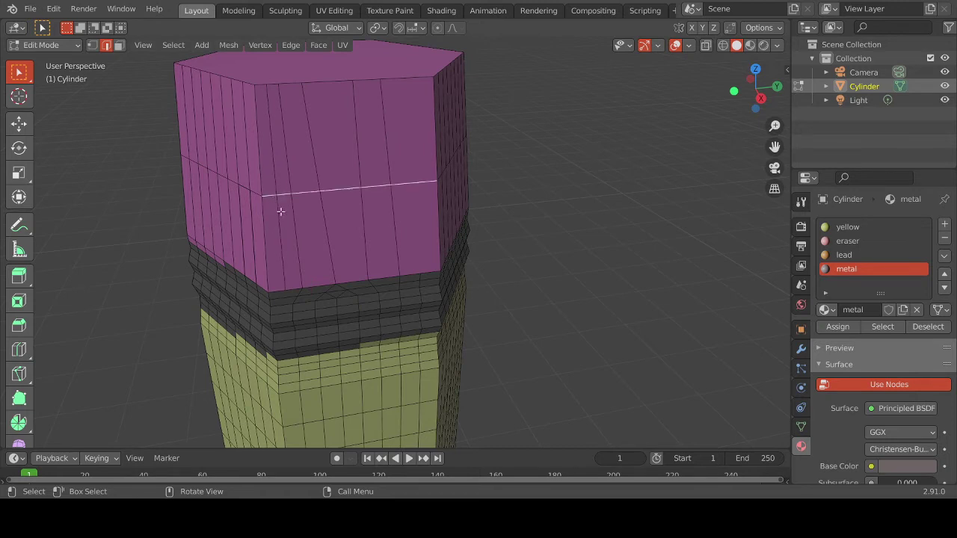
- Test-subdivide the entire pencil mesh with one cut, undo the subdivision and clear the selection
key("a")
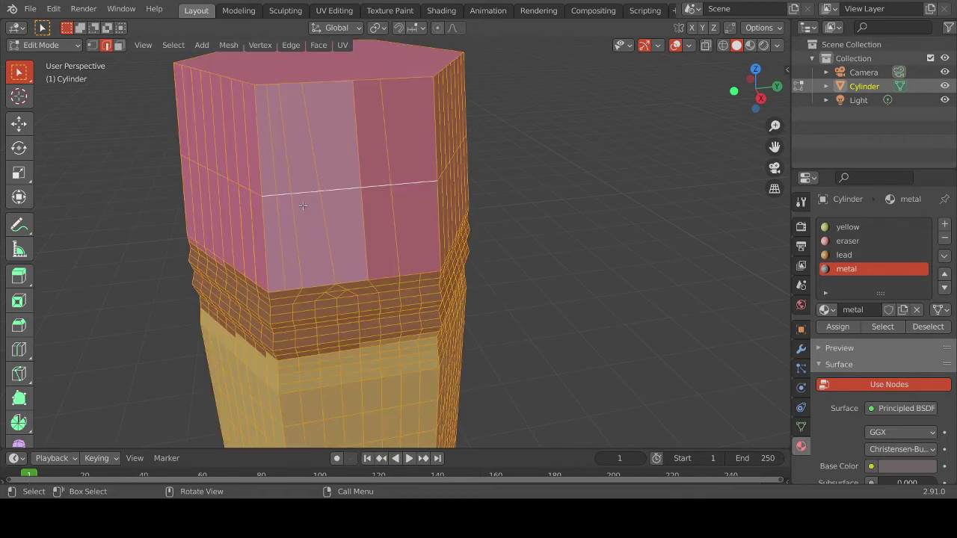
right_click(302, 205)
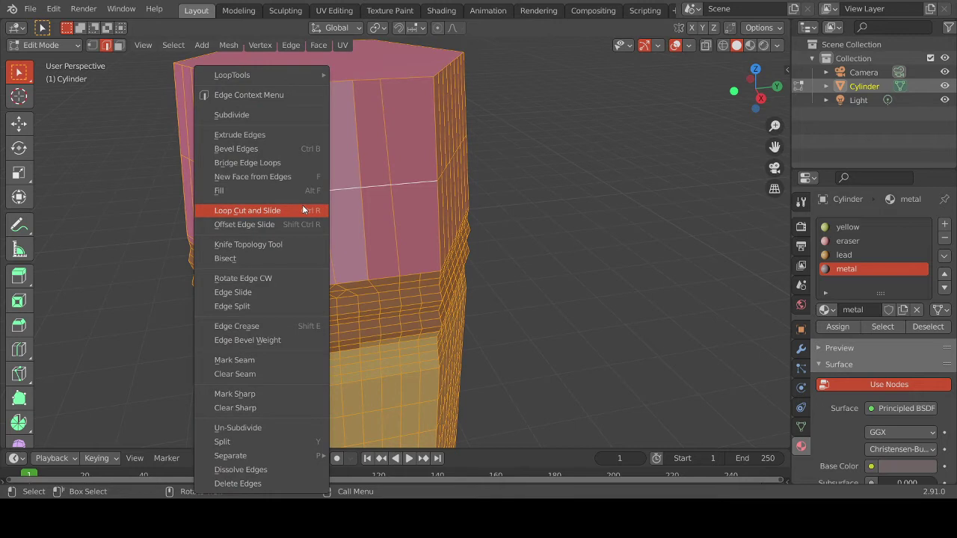
left_click(302, 121)
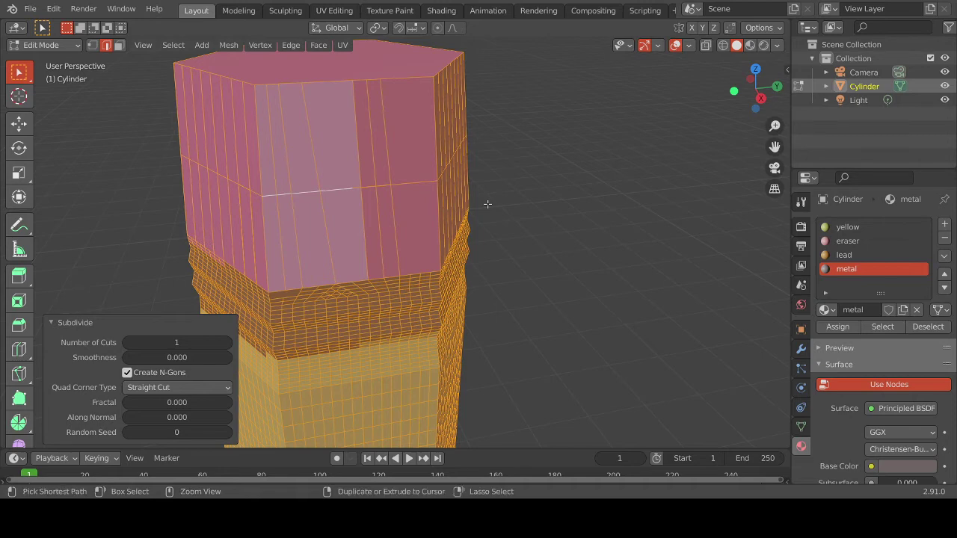
key("ctrl+z")
key("alt+a")
- Connect the upper border's vertex near the far corner of the eraser's wide face to the lower border's nearby vertex with an edge
scroll(274, 212, "up", 3)
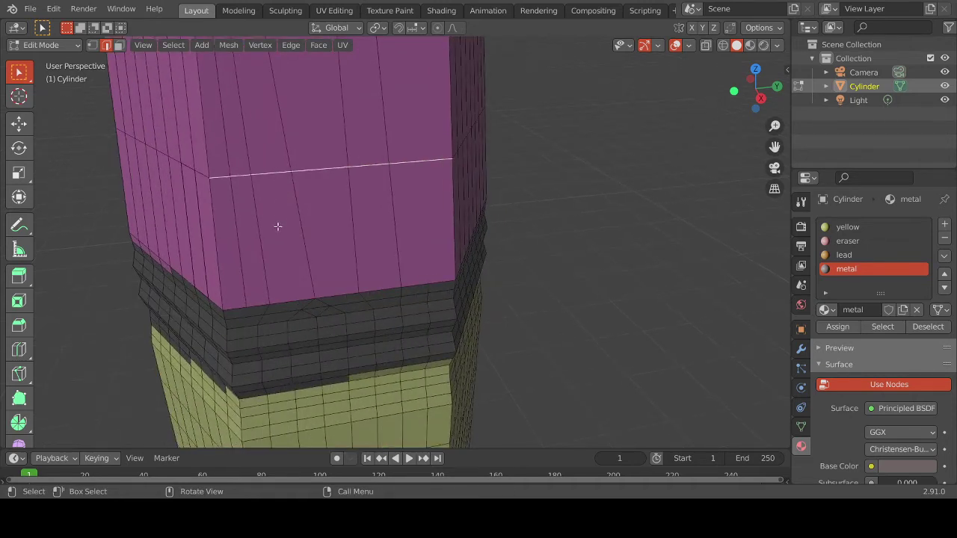
scroll(283, 230, "down", 3)
scroll(284, 188, "down", 1)
middle_click_drag(284, 188, 271, 187)
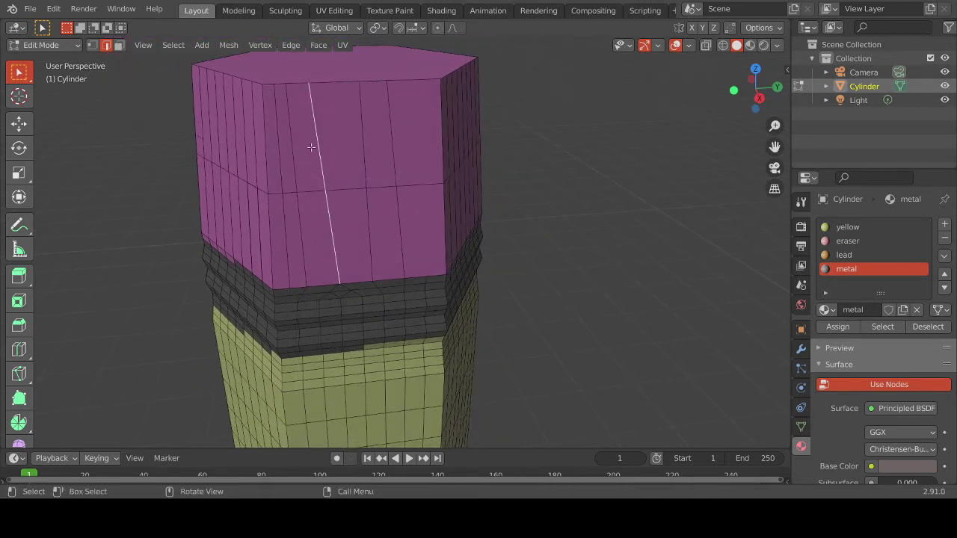
left_click(92, 46)
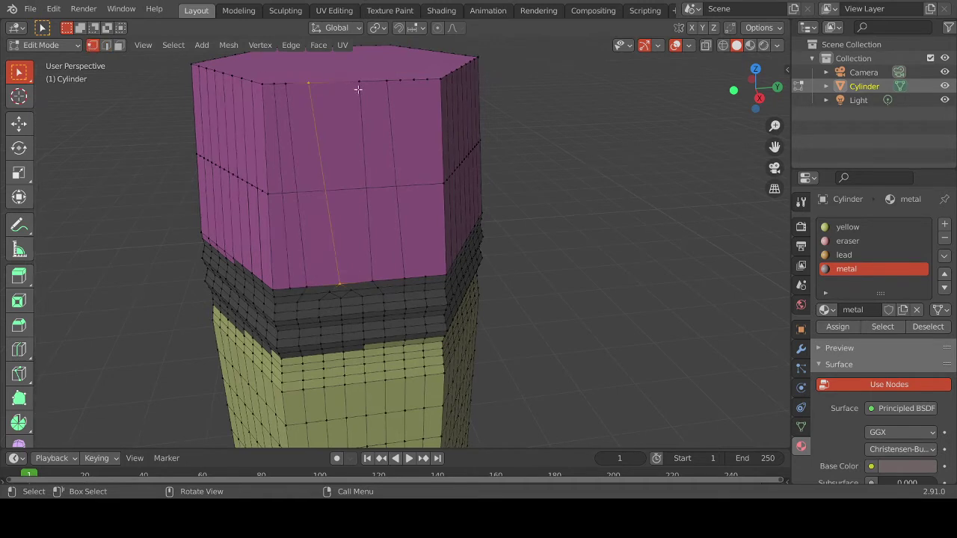
left_click(401, 83)
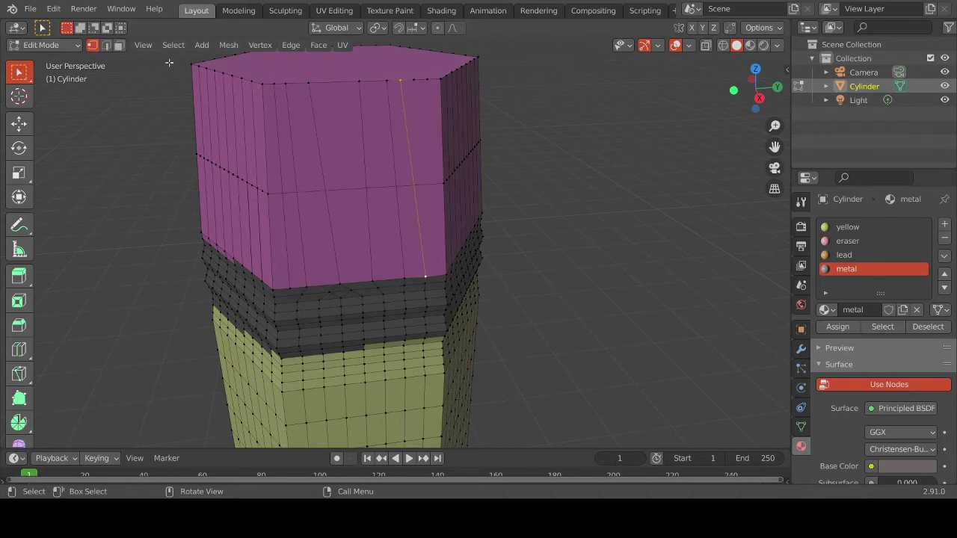
- Try to dissolve the horizontal edge loop across the eraser's wide face, repeating the attempt with the same edge selection
left_click(107, 45)
left_click(379, 81)
left_click(383, 188, "alt")
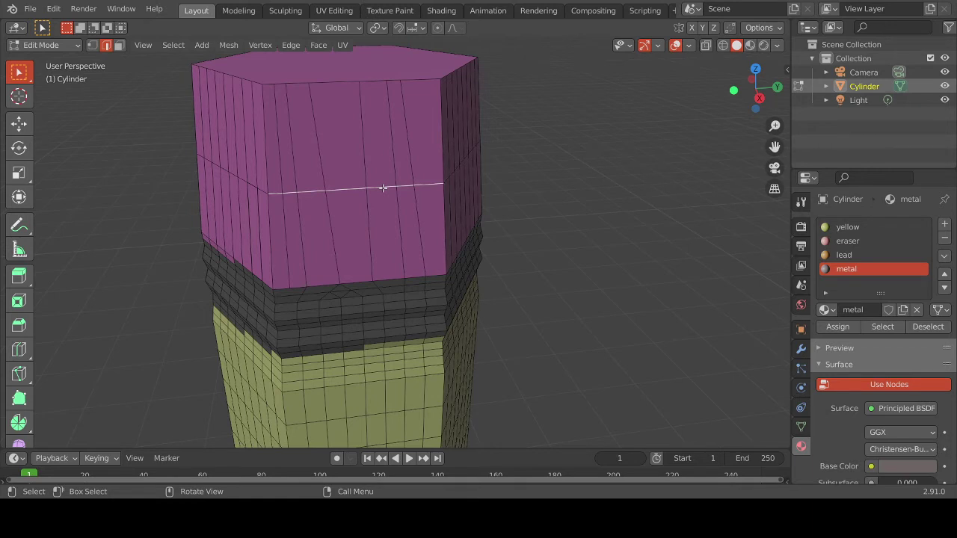
right_click(383, 188)
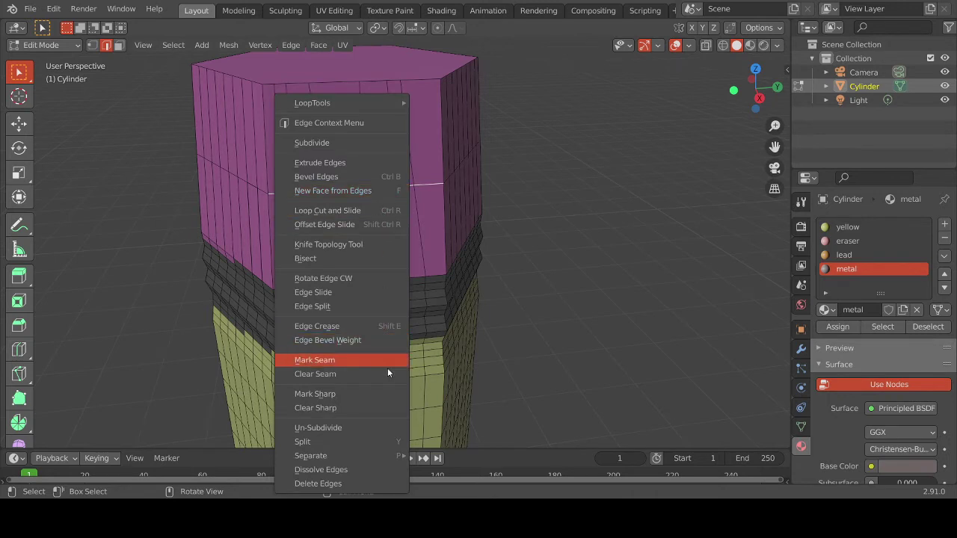
left_click(390, 467)
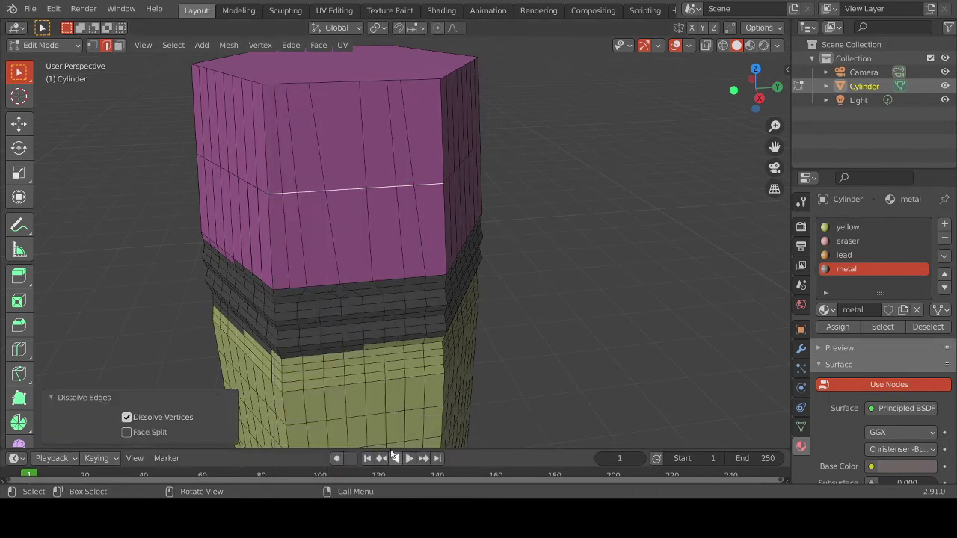
right_click(368, 185)
left_click(352, 382)
right_click(343, 229)
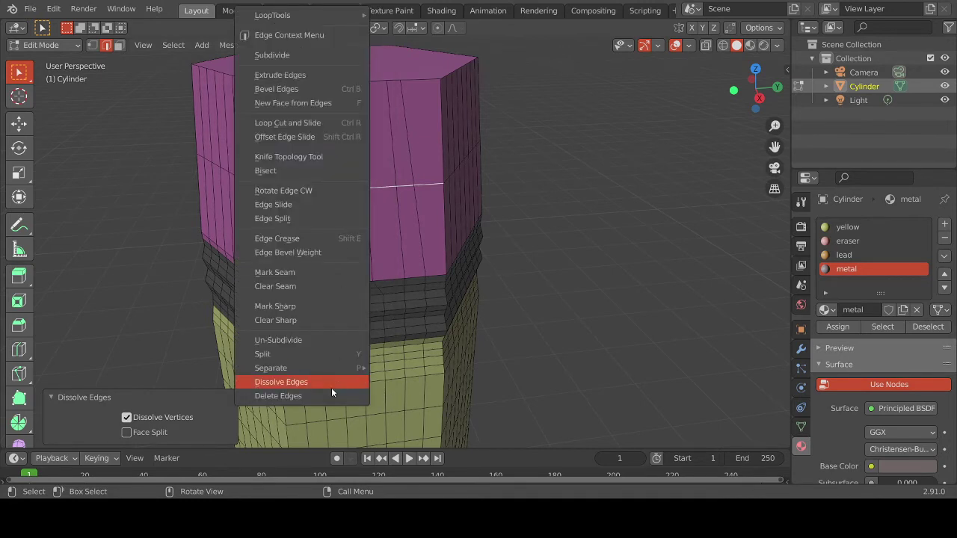
left_click(331, 384)
middle_click_drag(366, 267, 423, 263)
right_click(423, 252)
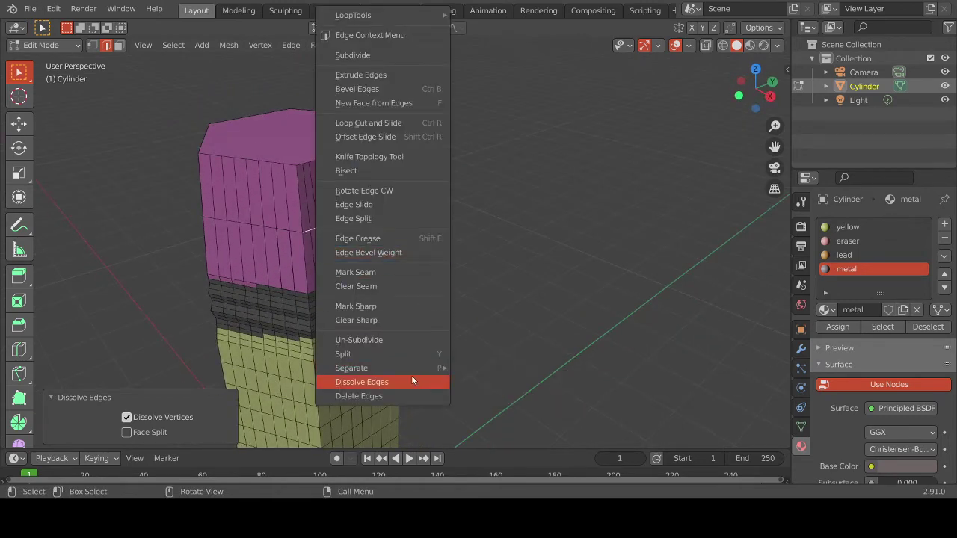
left_click(412, 382)
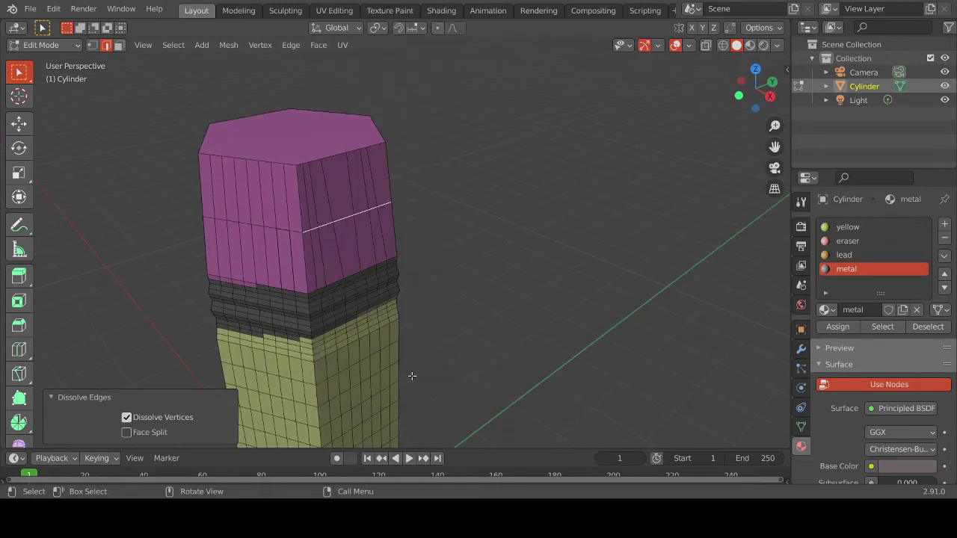
right_click(470, 244)
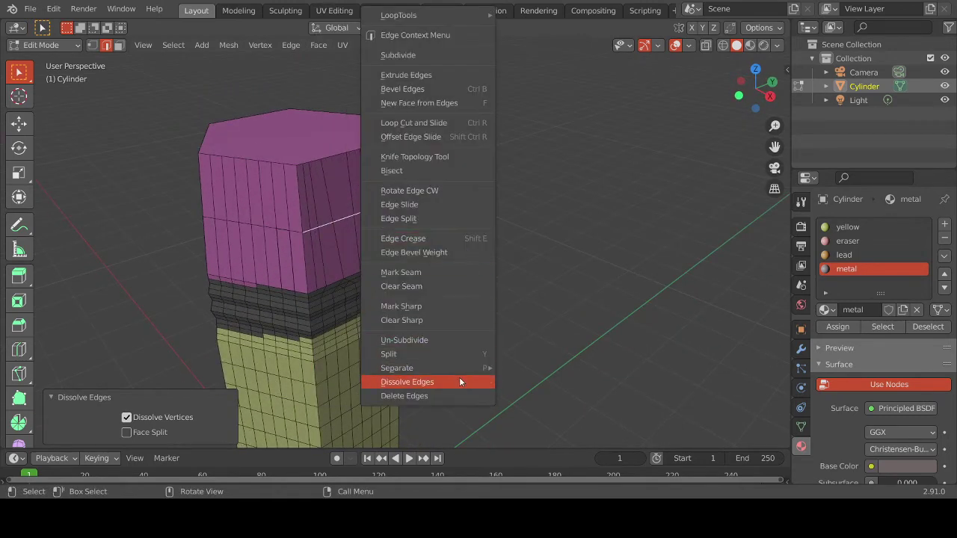
left_click(459, 381)
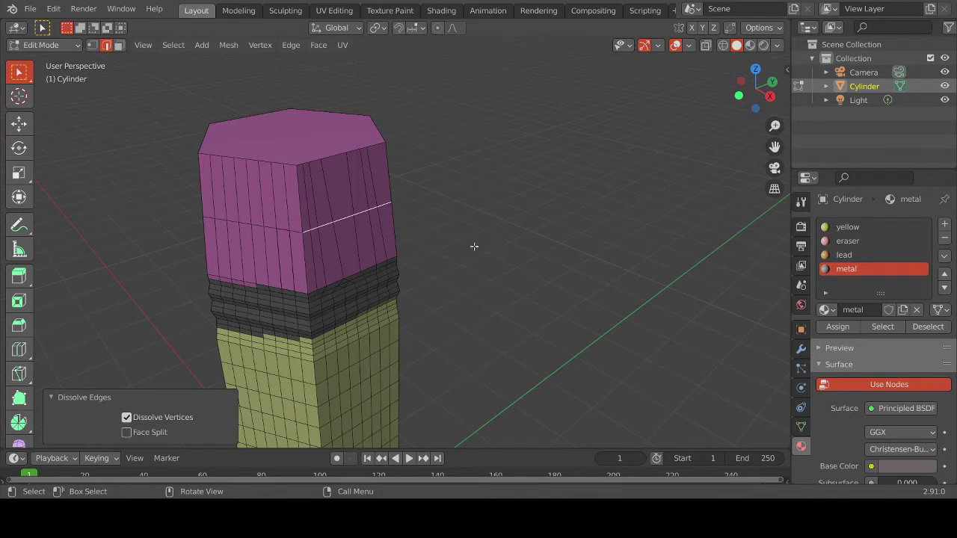
right_click(471, 245)
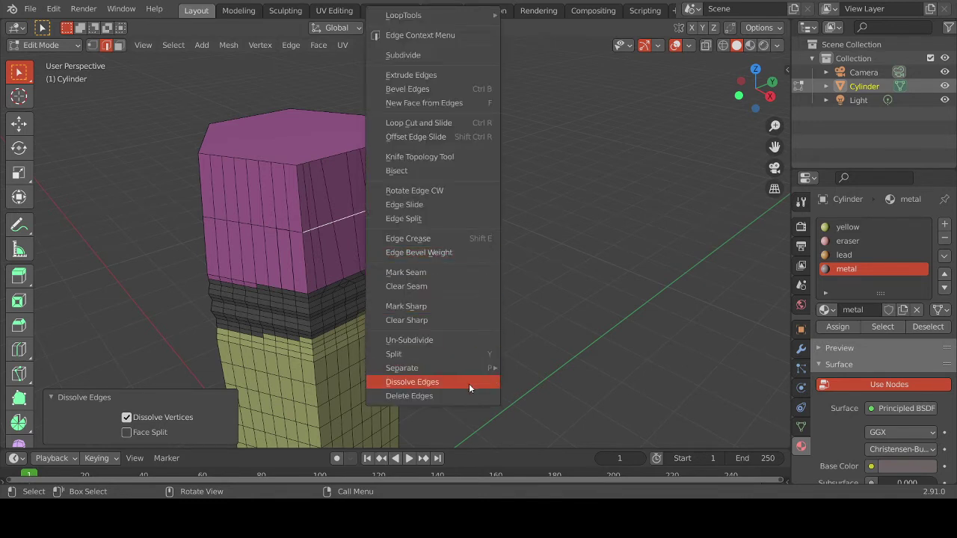
left_click(469, 383)
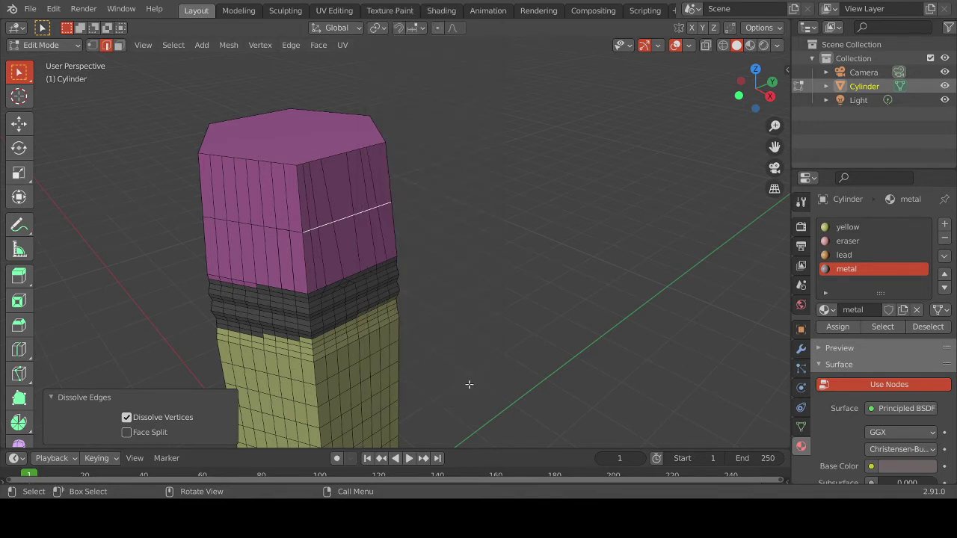
- Clear the selection, reselect the horizontal edge loop across the eraser's wide face and dissolve it
left_click(451, 208)
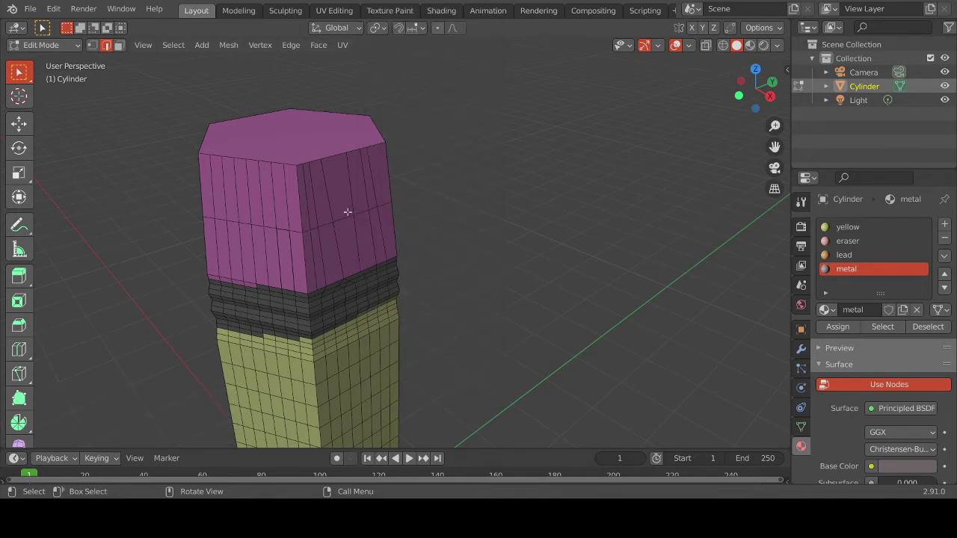
left_click(348, 215)
right_click(347, 215)
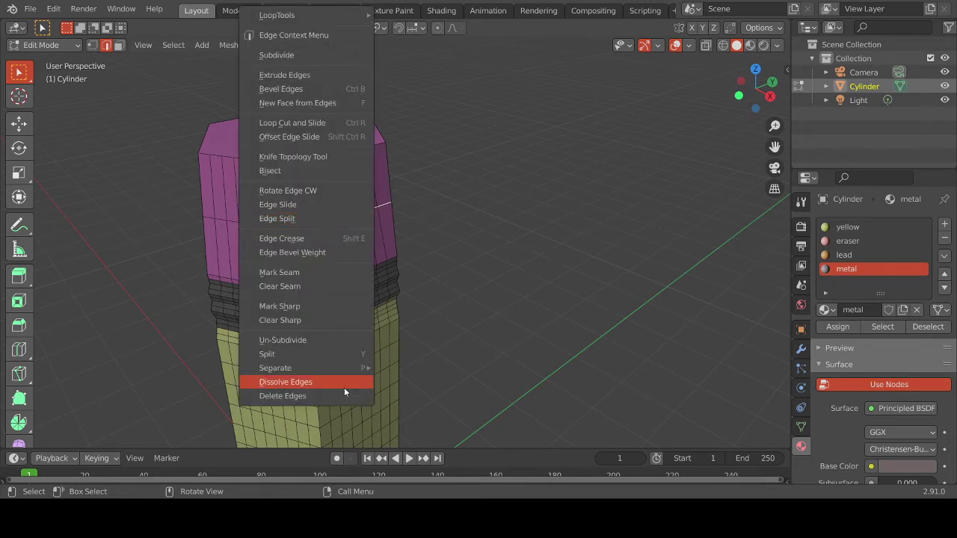
left_click(343, 396)
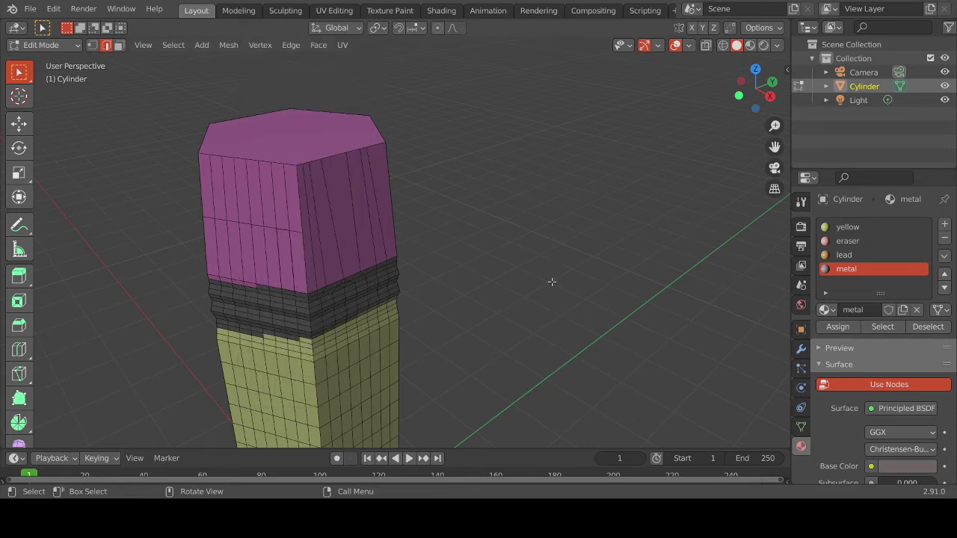
- Subdivide the wide face's first vertical edge beside the corner with one cut and connect its midpoint to the corner edge's middle vertex
mouse_move(552, 282)
middle_mouse_down()
mouse_move(475, 282)
mouse_move(485, 271)
middle_mouse_up()
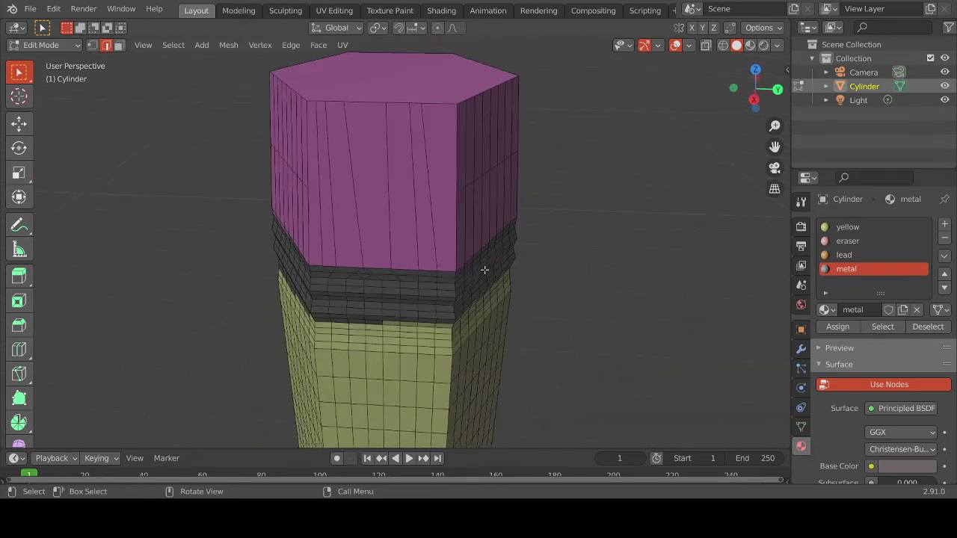
left_click(308, 188)
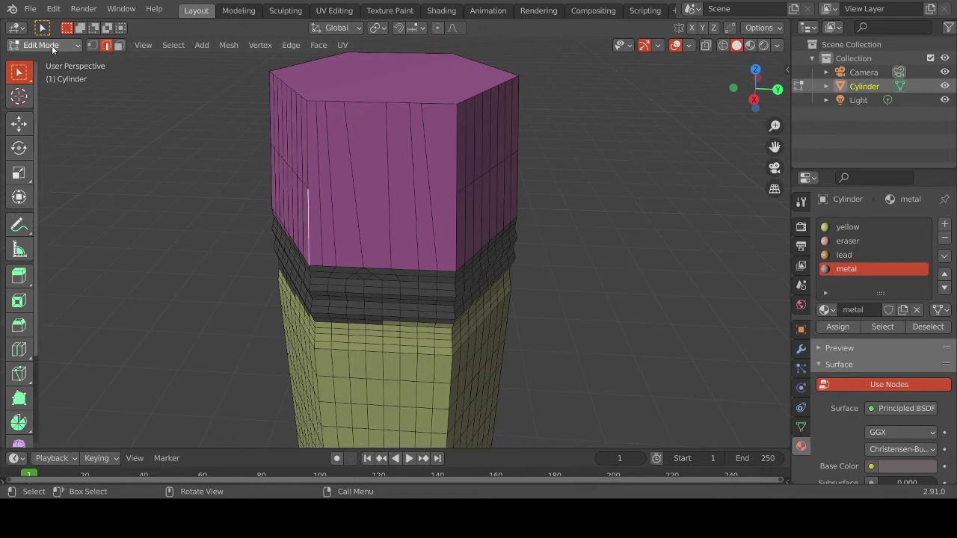
left_click(94, 47)
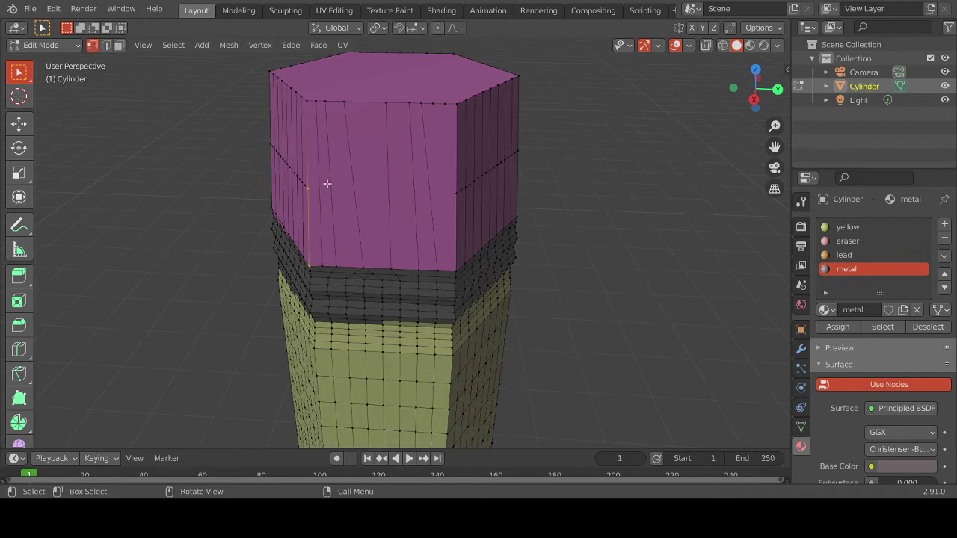
left_click(316, 102)
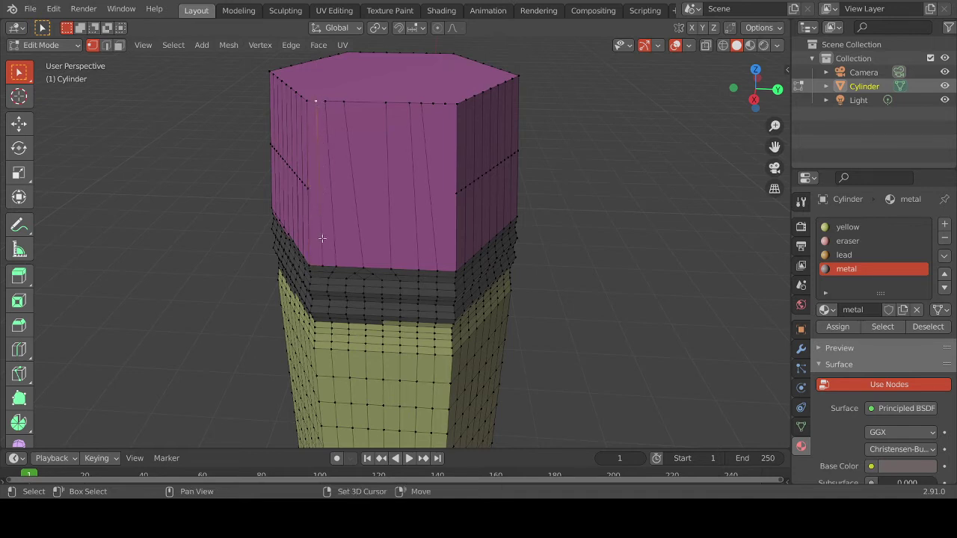
left_click(321, 266, "shift")
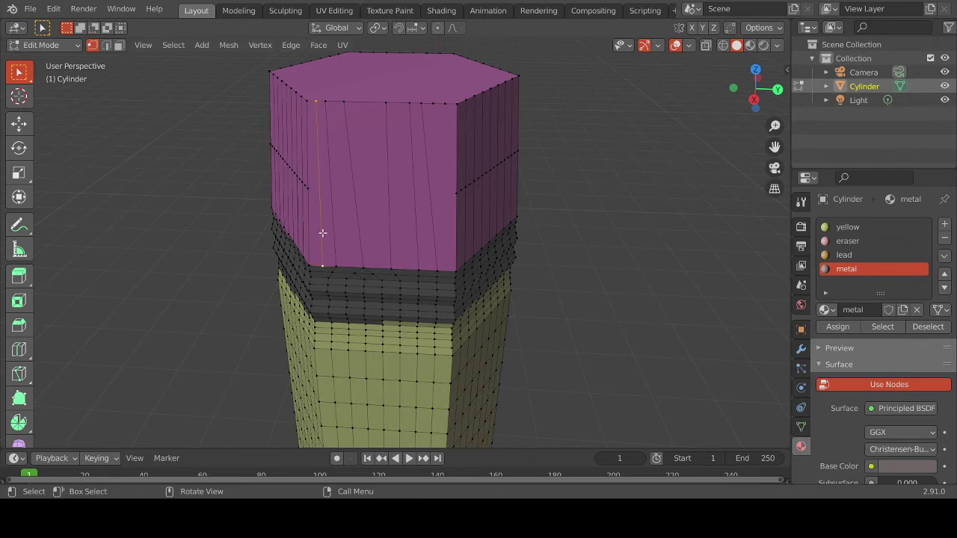
right_click(322, 232)
left_click(312, 187)
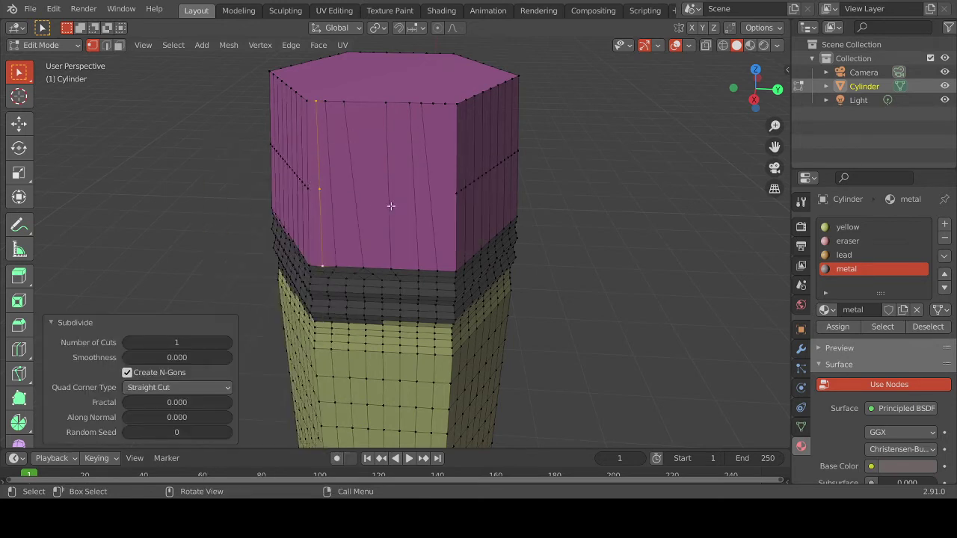
left_click(312, 190)
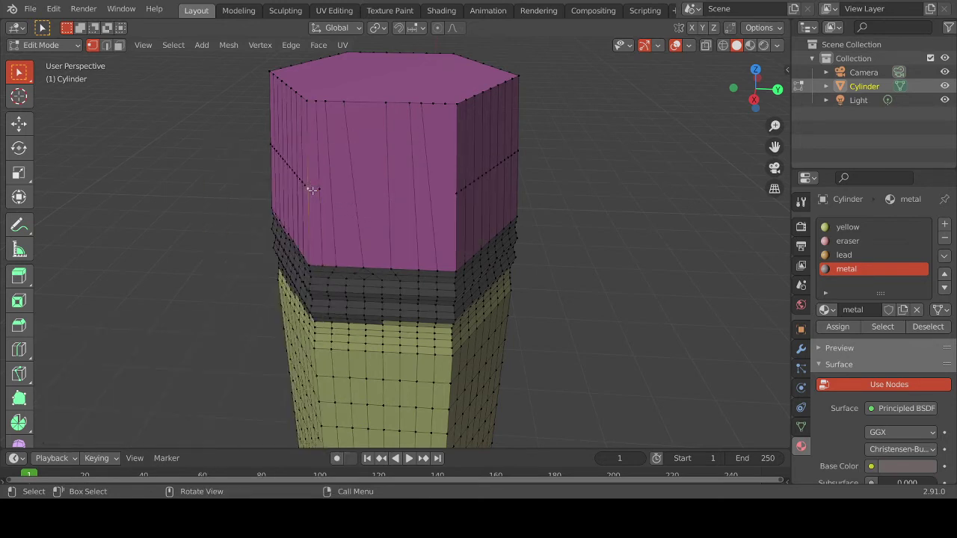
left_click(319, 189, "shift")
- Subdivide the second vertical edge of the wide face with one cut and connect its midpoint to the first edge's midpoint
left_click(328, 104)
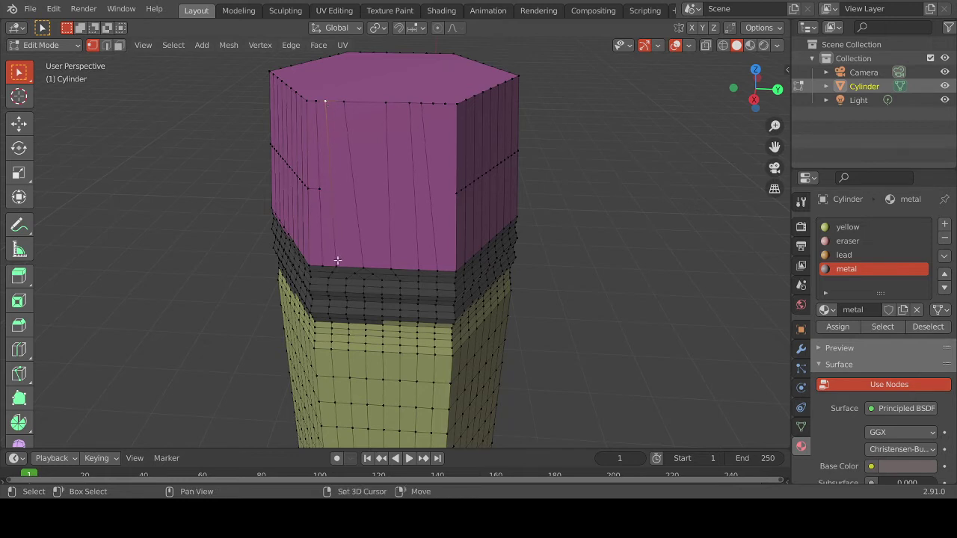
right_click(339, 222)
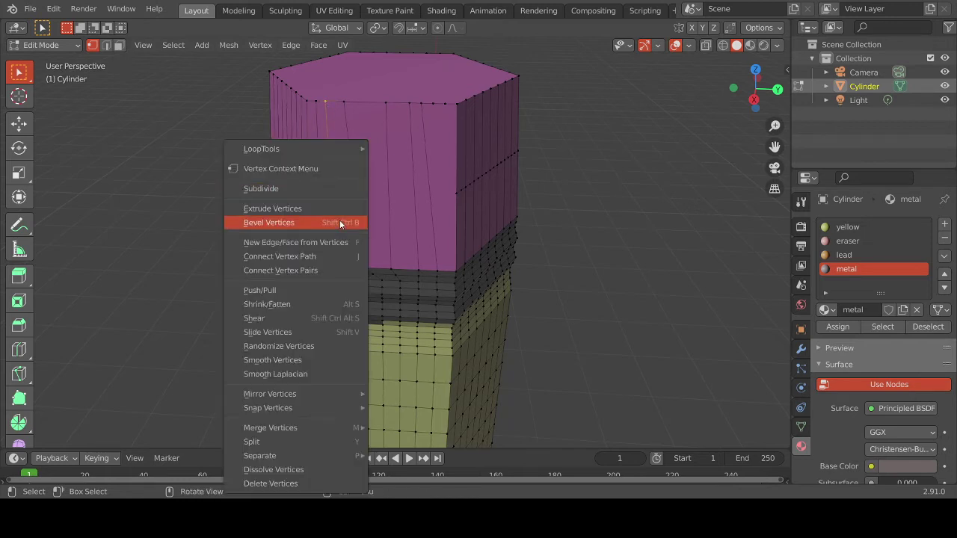
left_click(335, 189)
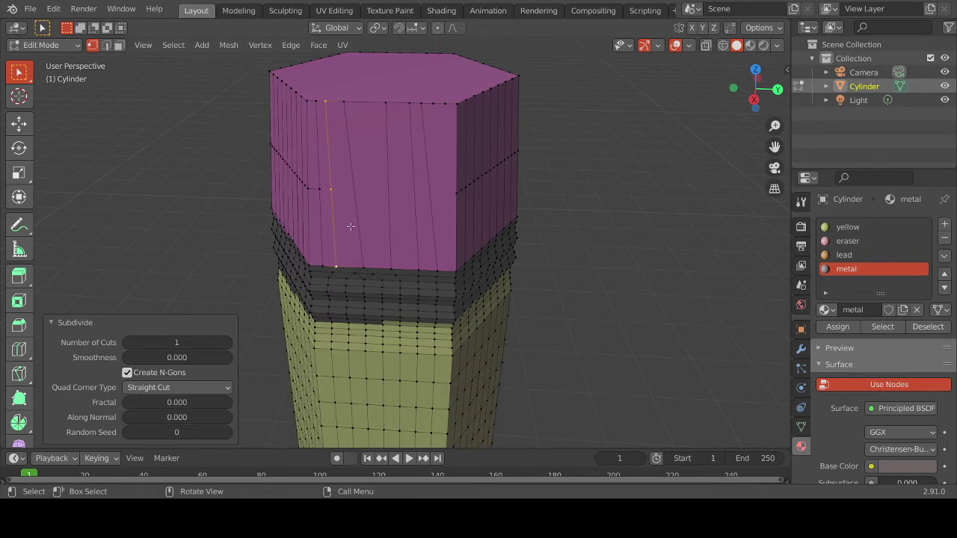
left_click(316, 183)
left_click_drag(314, 181, 338, 197)
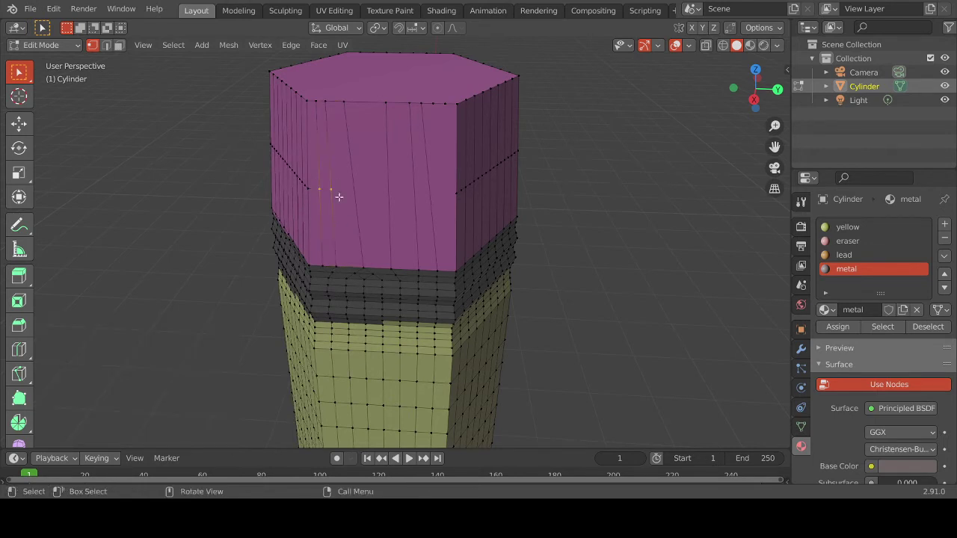
- Subdivide the third, slanted vertical edge of the wide face with one cut and connect its midpoint to the second edge's midpoint
left_click(348, 101)
left_click(362, 263, "ctrl")
right_click(362, 263)
left_click(357, 190)
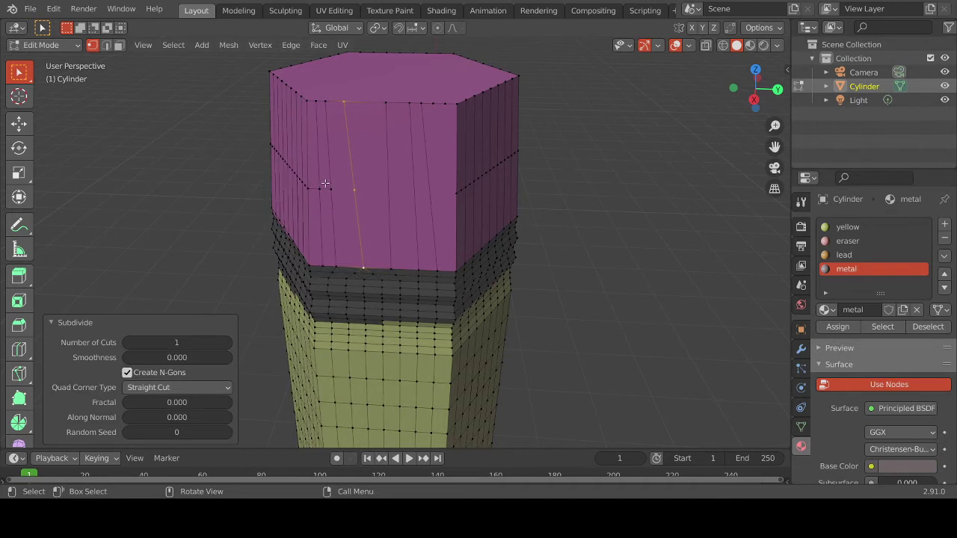
left_click_drag(326, 185, 371, 202)
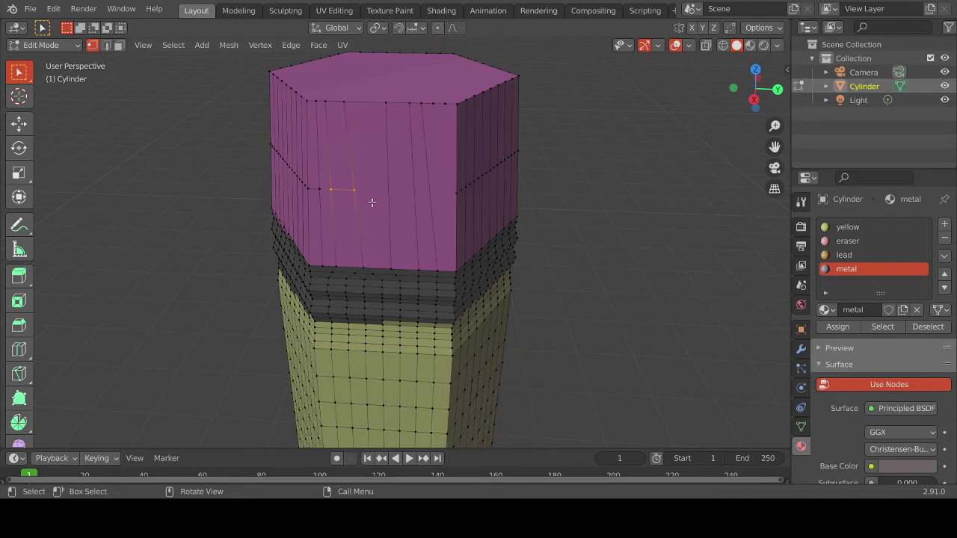
- Subdivide the fourth vertical edge of the eraser's wide face with one cut
left_click_drag(376, 96, 398, 272)
right_click(398, 272)
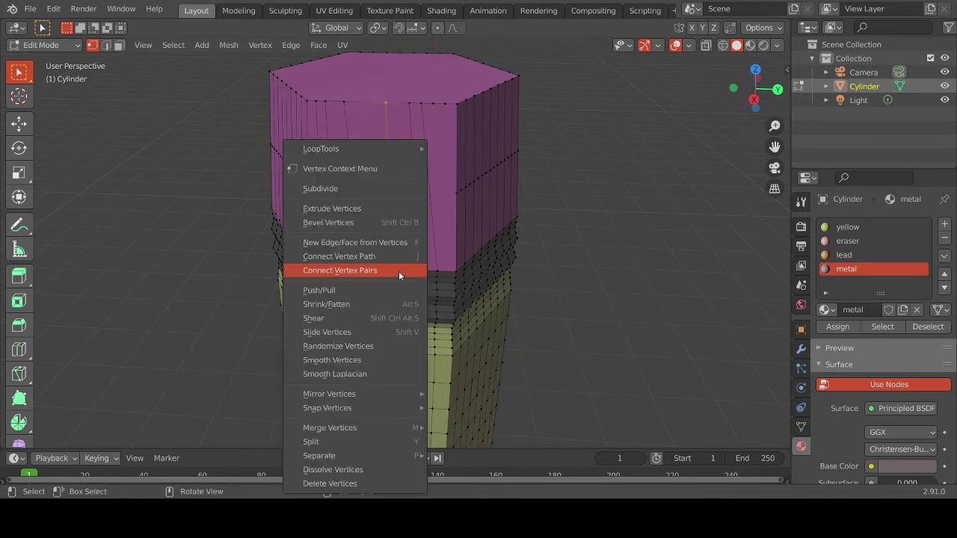
left_click(398, 190)
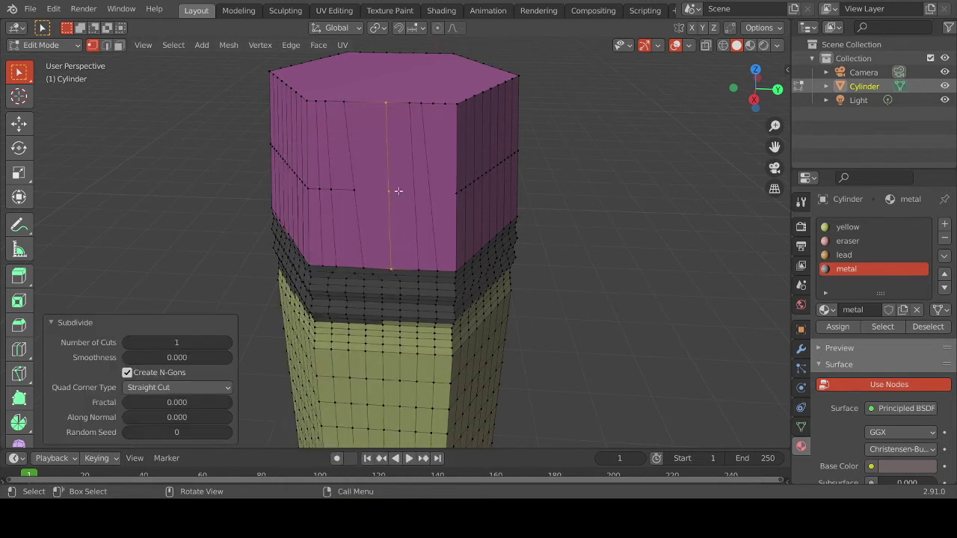
- Subdivide the sixth, slanted vertical edge of the wide face, nearest the far corner, with one cut
left_click(407, 102)
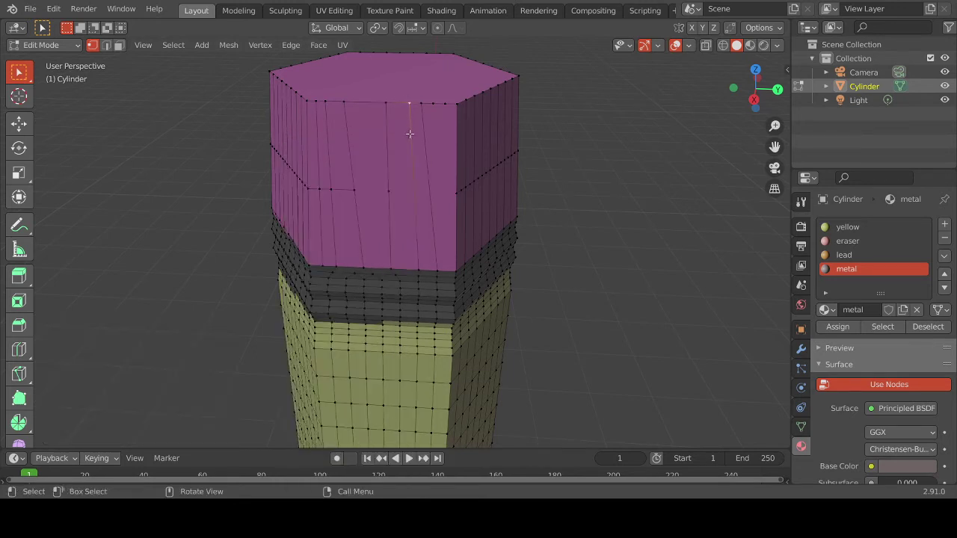
left_click(419, 271, "shift")
left_click(421, 104)
left_click(438, 267, "shift")
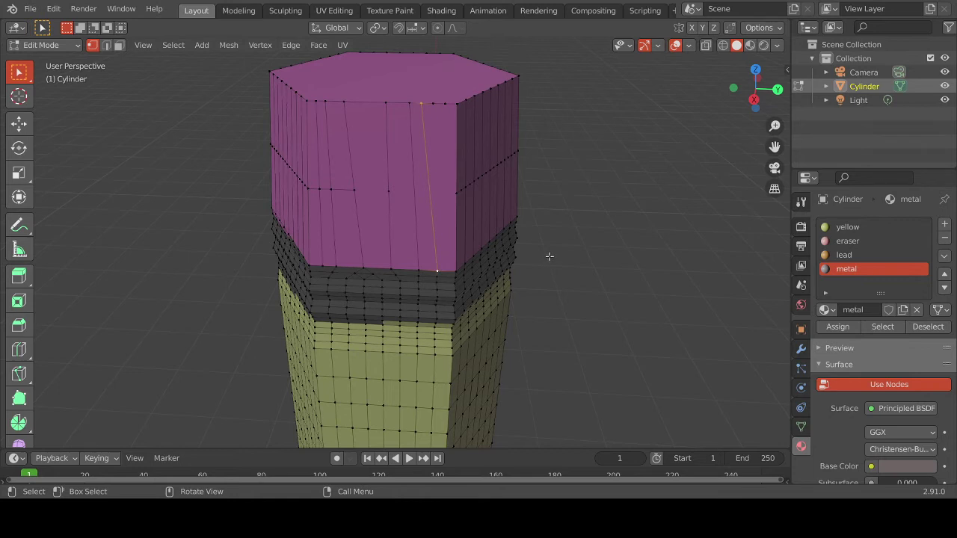
right_click(432, 198)
left_click(432, 196)
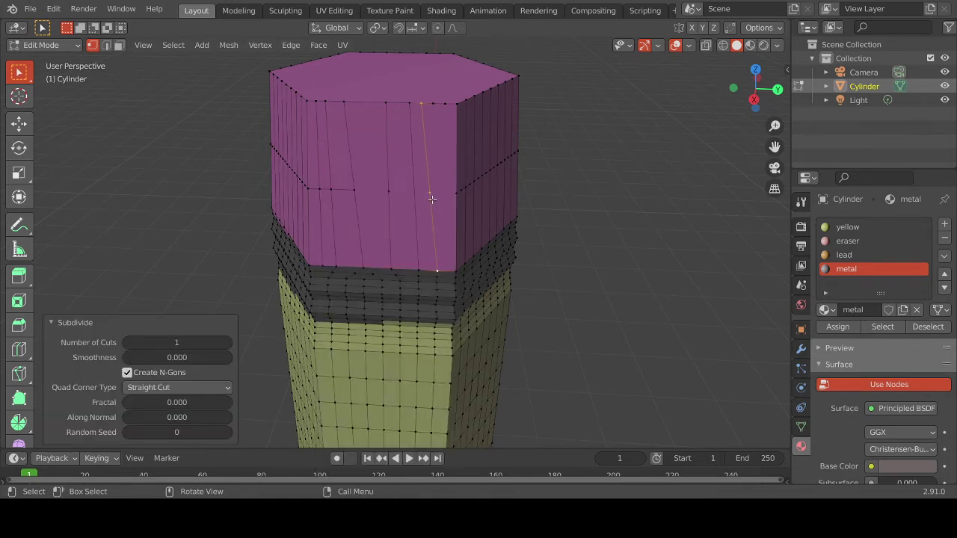
- Connect the third edge's midpoint to the fourth edge's midpoint and subdivide the fifth vertical edge with one cut
left_click(366, 192)
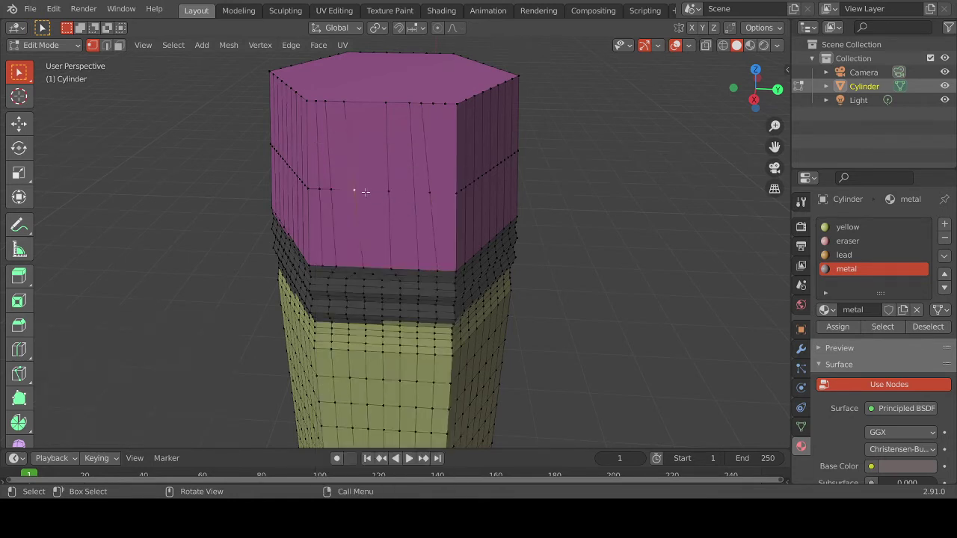
left_click(383, 193, "shift")
left_click(411, 106)
left_click(421, 270, "ctrl")
right_click(421, 262)
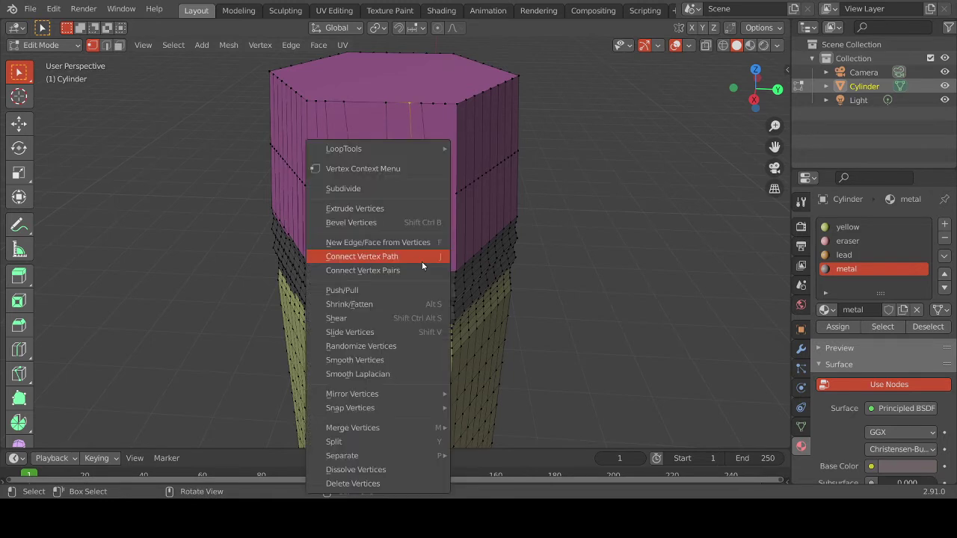
left_click(404, 189)
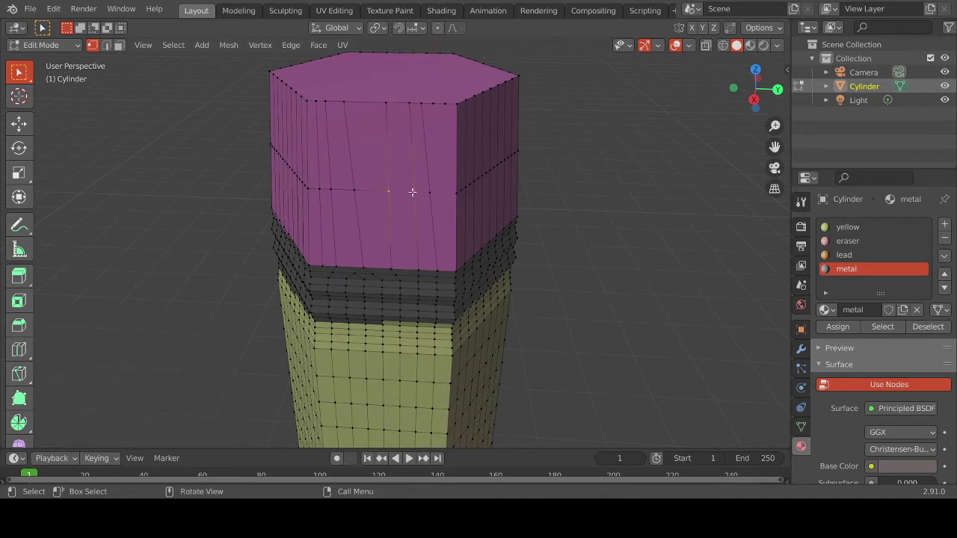
- Connect the midpoints of the fourth, fifth and sixth edges in sequence through to the far corner edge's middle vertex
left_click(414, 193, "shift")
left_click(415, 192)
left_click(428, 192, "shift")
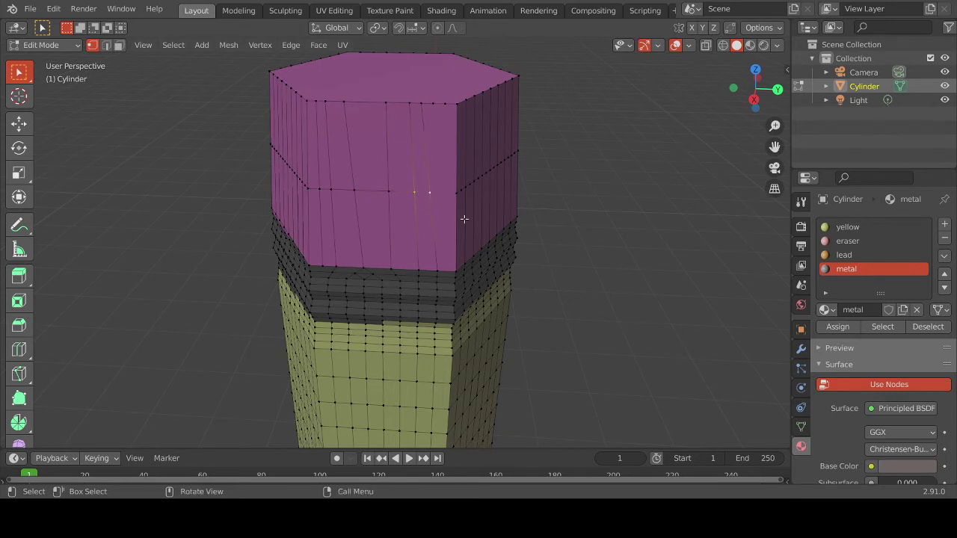
left_click(431, 193)
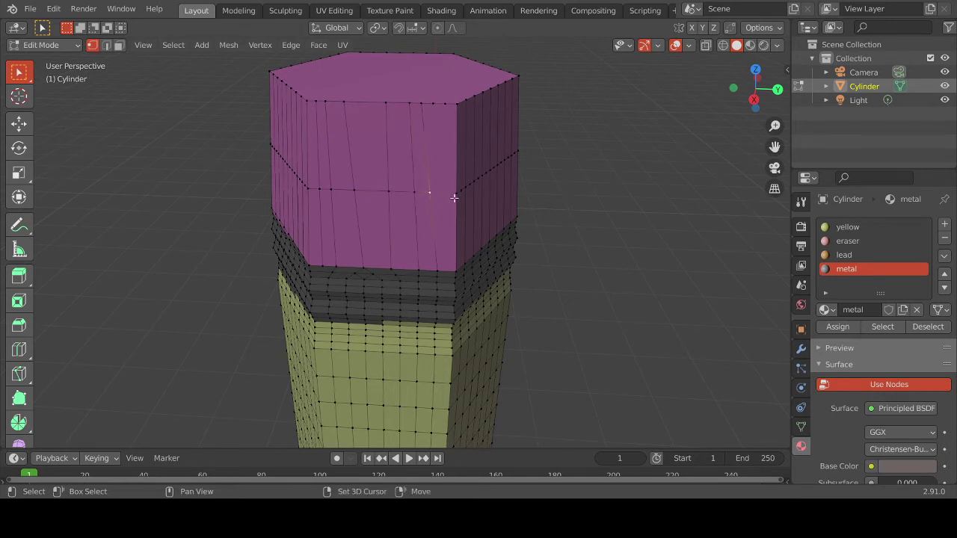
left_click(454, 197, "alt")
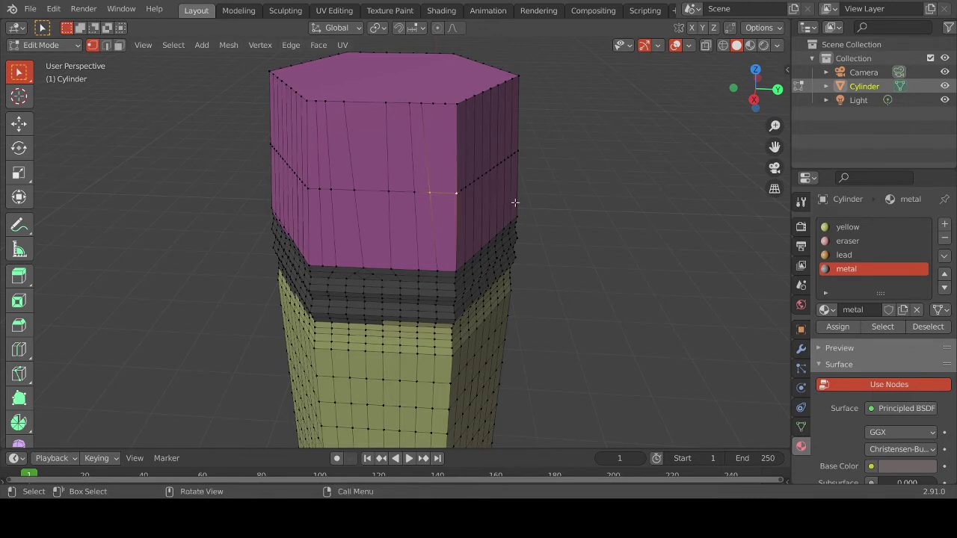
left_click(641, 203)
middle_click_drag(607, 214, 600, 184)
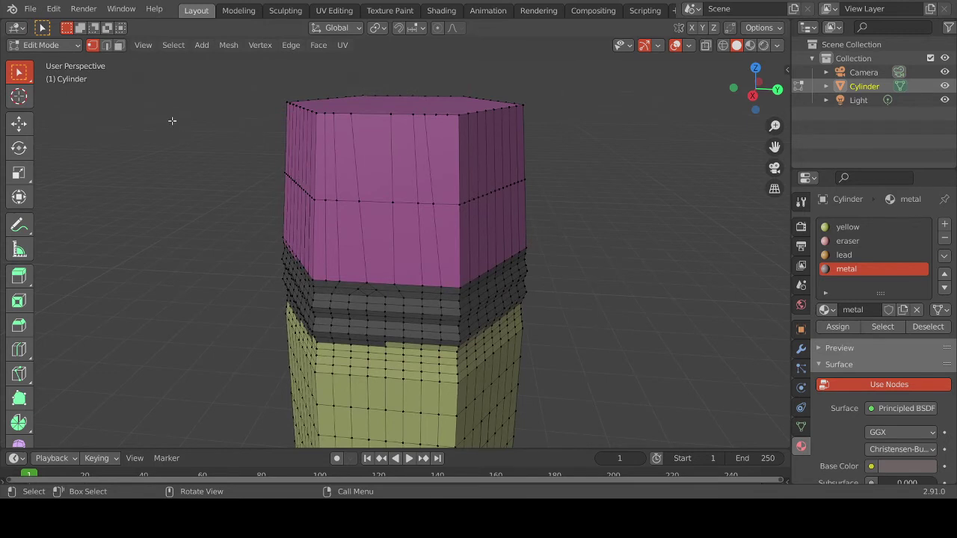
- Examine, edge by edge, the narrow quads in the upper half of the wide face beside its near corner
left_click(110, 45)
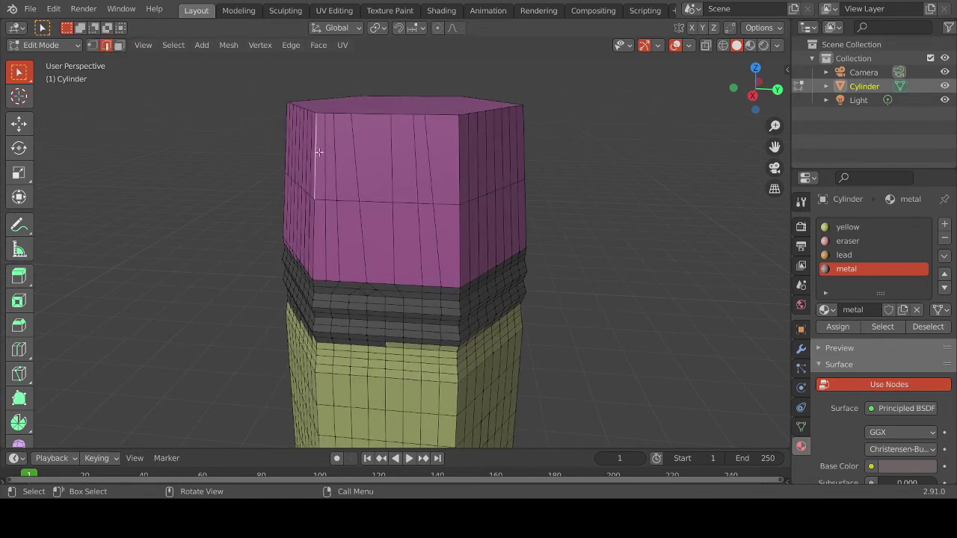
left_click(320, 113)
left_click(327, 135)
left_click(320, 198)
left_click(321, 198)
left_click(336, 182)
left_click(331, 188)
left_click(336, 156)
left_click(328, 118)
left_click(327, 141)
left_click(353, 141)
left_click(346, 115)
left_click(336, 157)
left_click(350, 201)
- Try to subdivide the entire mesh with one cut
key("a")
right_click(438, 219)
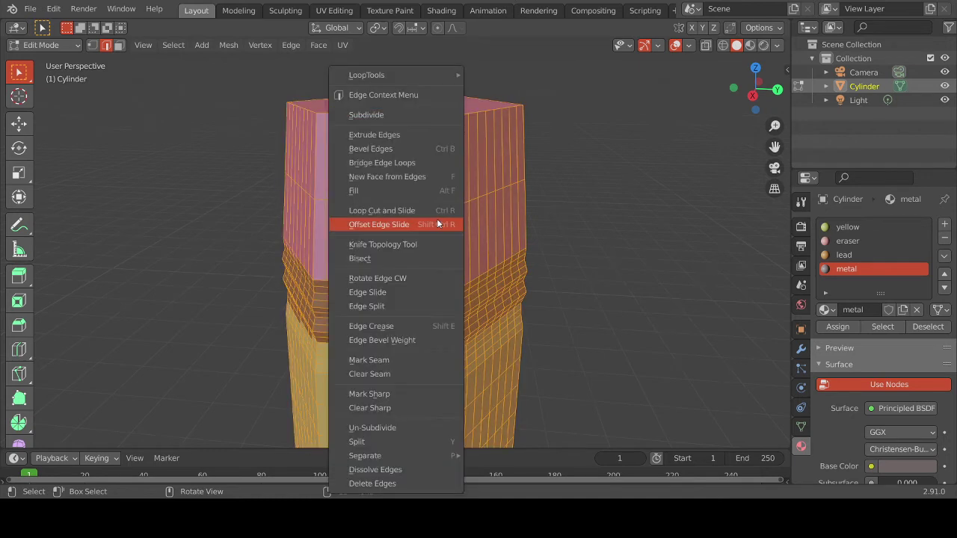
left_click(424, 112)
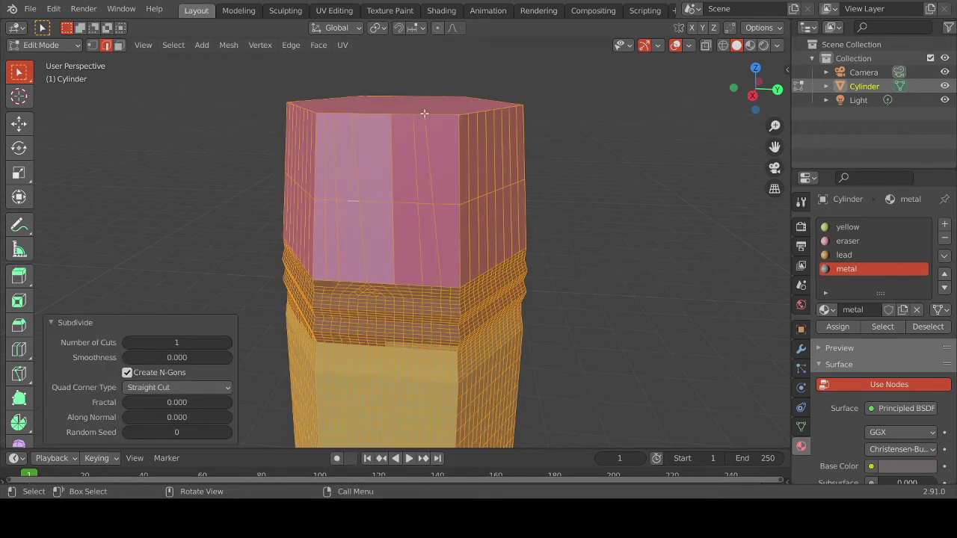
- Try subdividing the entire mesh a second time, raising the number of cuts to 3
left_click(548, 132)
key("a")
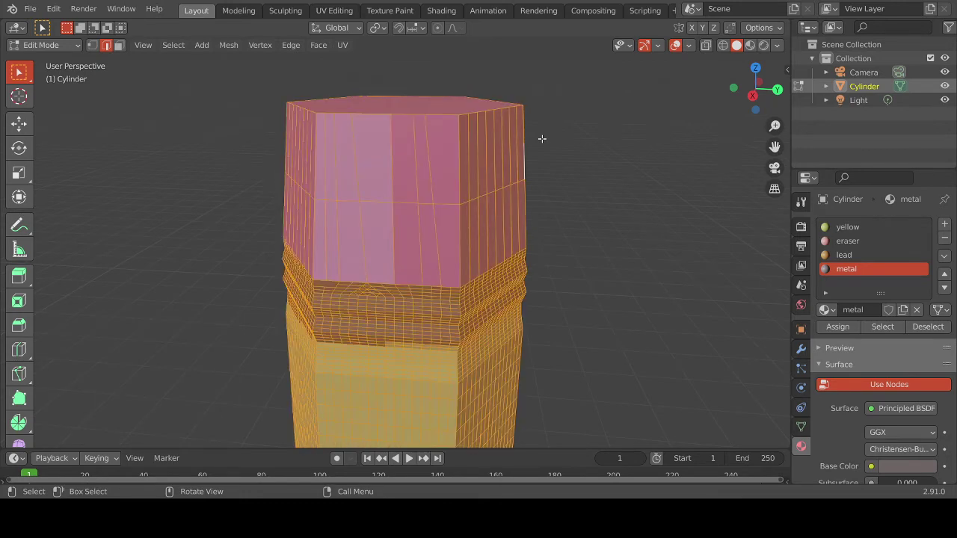
right_click(545, 136)
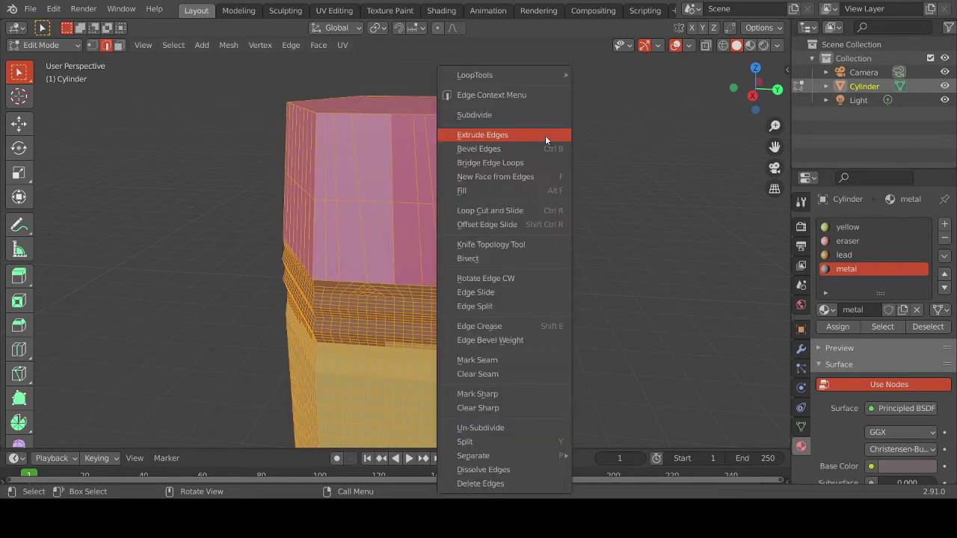
left_click(543, 115)
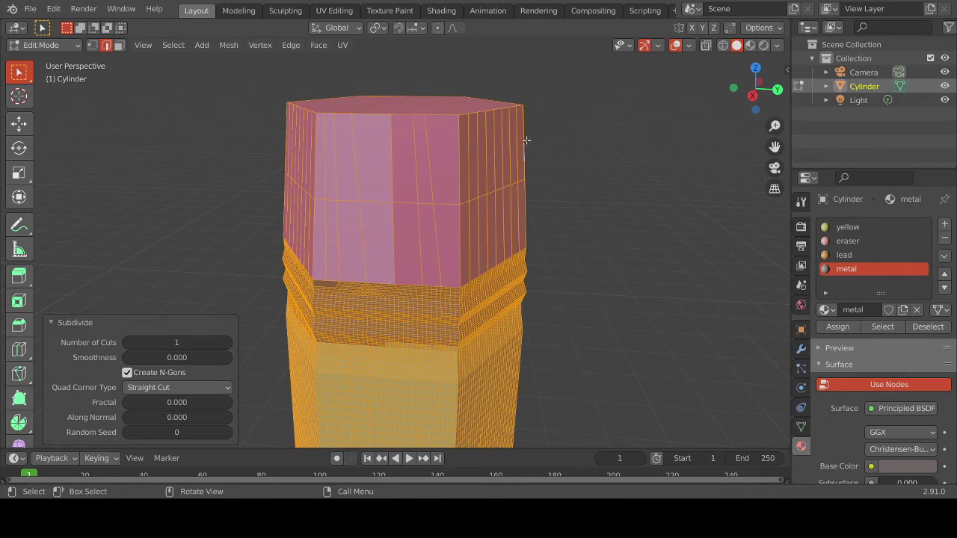
left_click(227, 343)
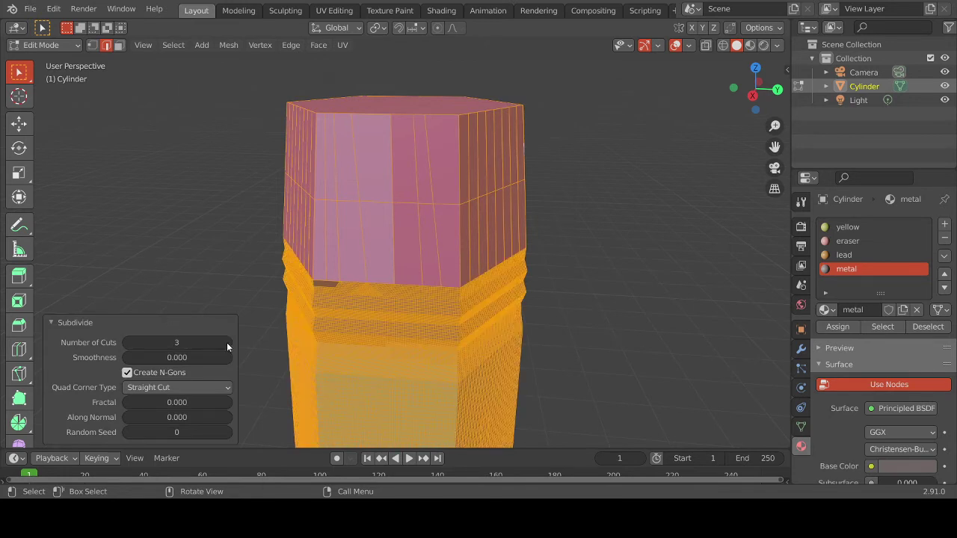
left_click(233, 224)
scroll(292, 214, "up", 3)
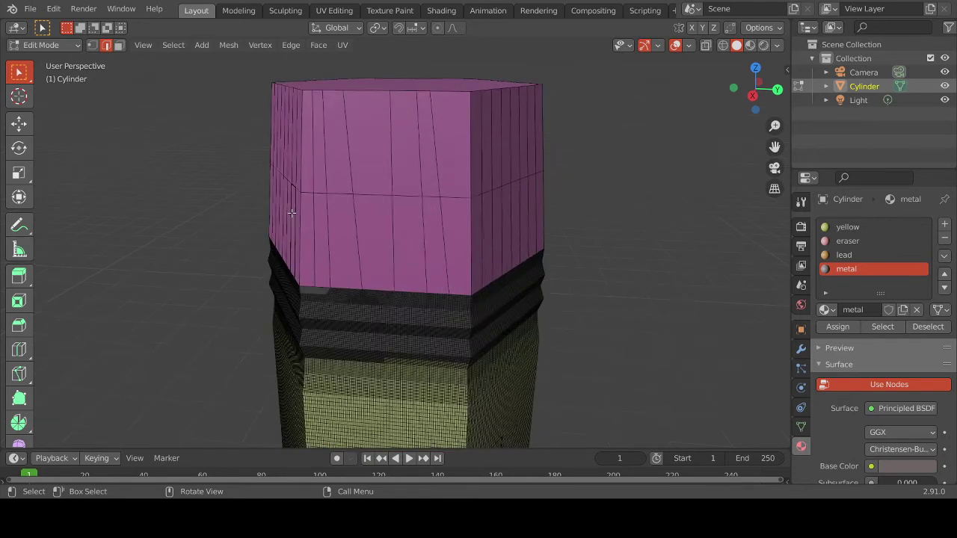
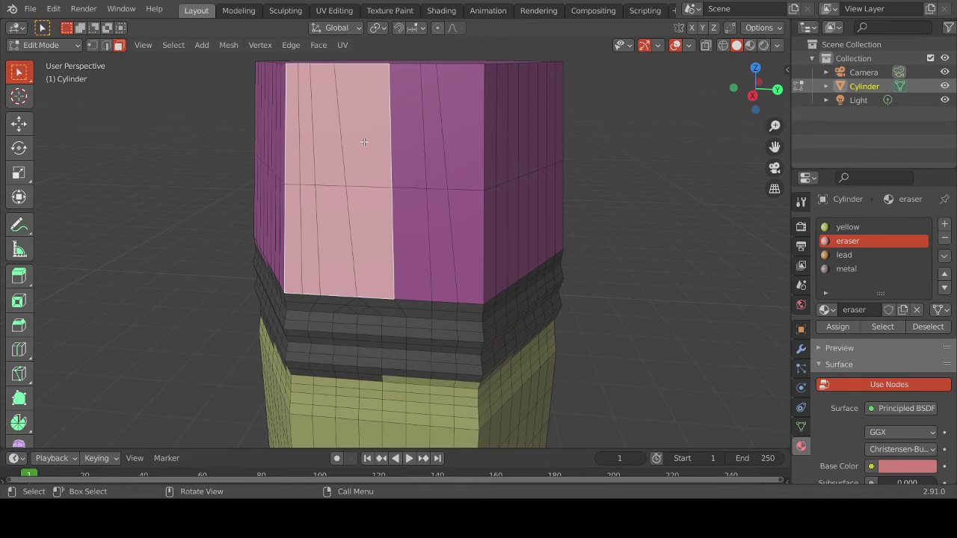
- Examine the top, horizontal and vertical edges of the wide face's upper half between the near corner and the fourth vertical edge
left_click(107, 44)
left_click(389, 111)
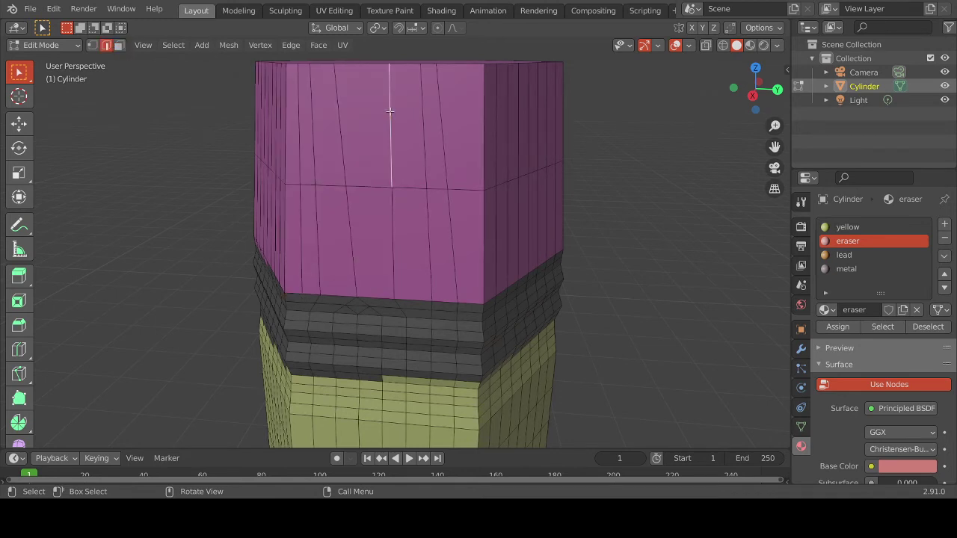
left_click(378, 186)
key("alt+a")
left_click(388, 156)
left_click(367, 67)
left_click(322, 64)
left_click(293, 64)
left_click(92, 45)
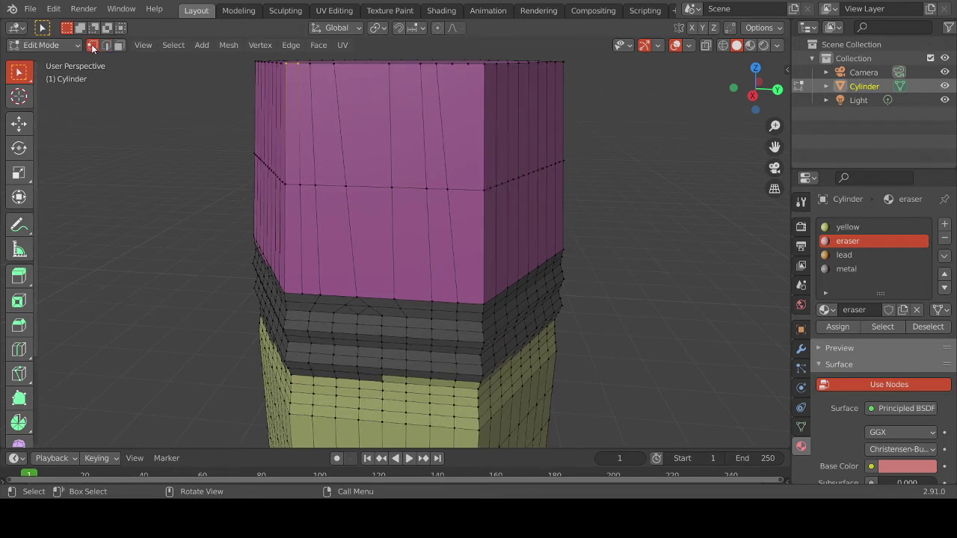
left_click(106, 45)
left_click(298, 121)
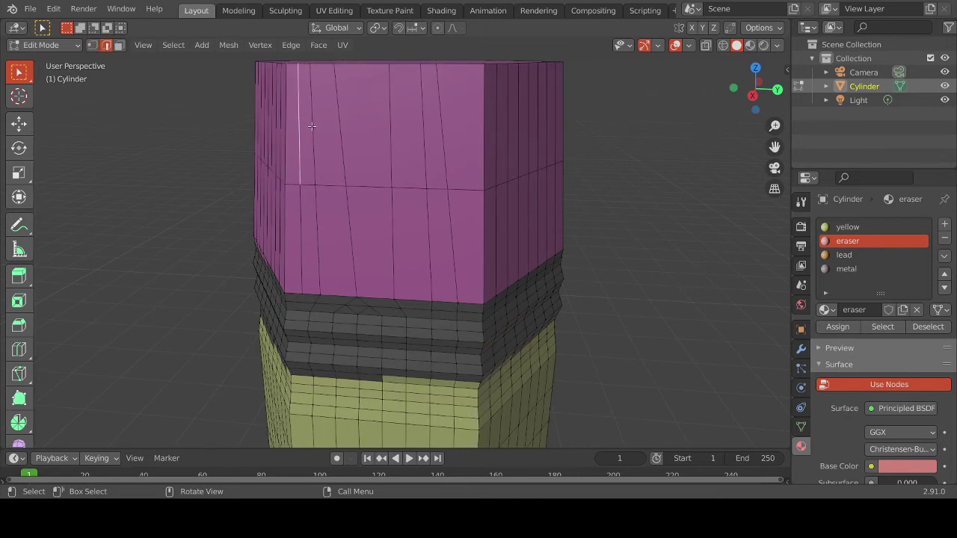
left_click(312, 127)
left_click(345, 136)
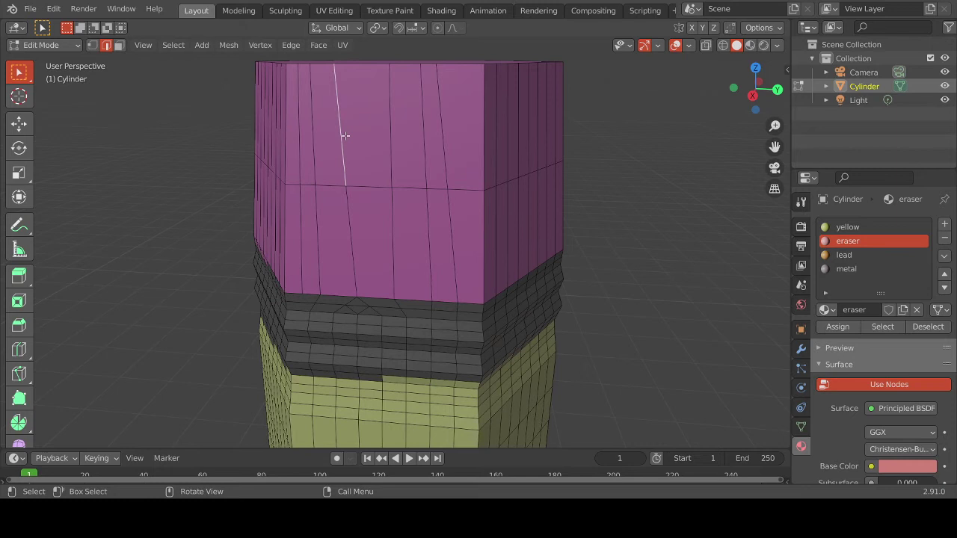
- Subdivide the upper half of the wide face's fourth vertical edge twice with one cut each time, and clear the selection
left_click(385, 139)
left_click(92, 45)
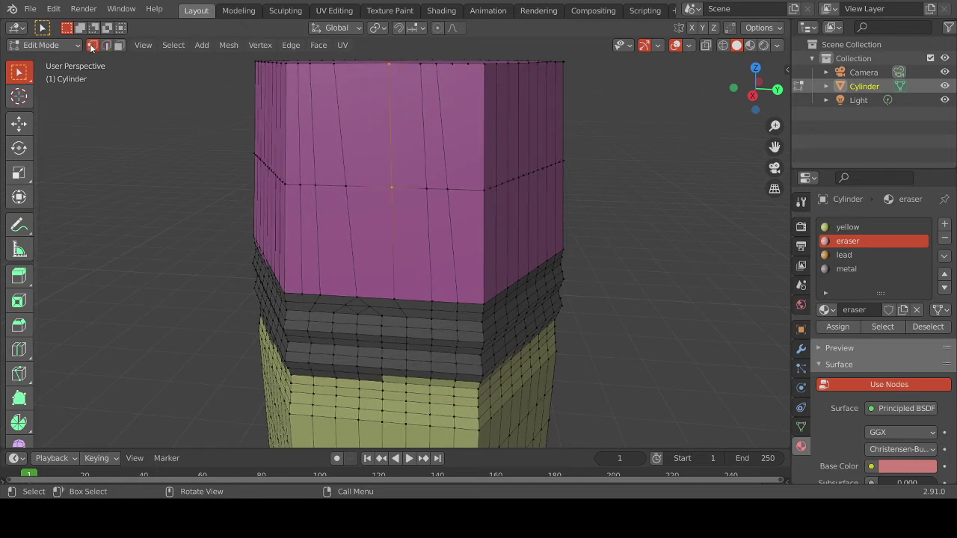
right_click(311, 164)
left_click(311, 164)
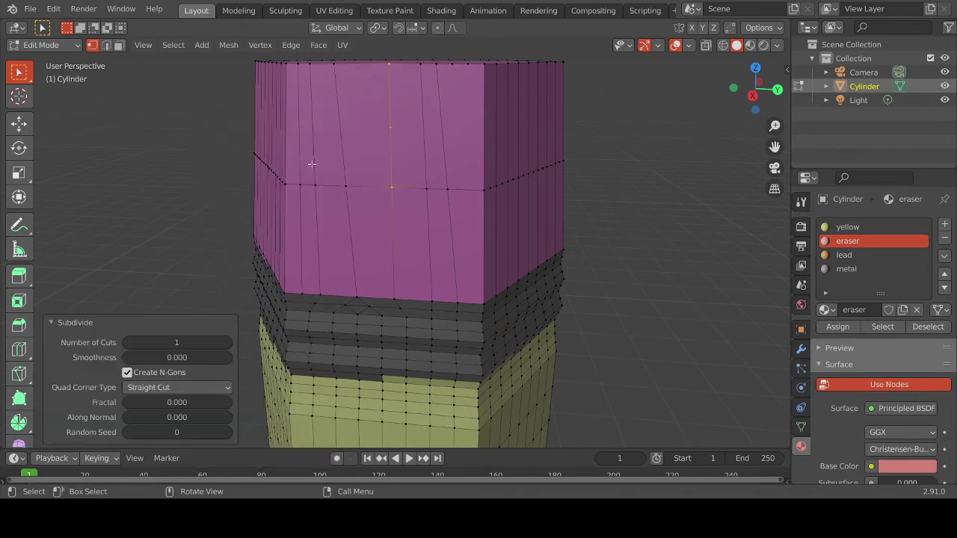
right_click(312, 164)
left_click(312, 165)
left_click(293, 132)
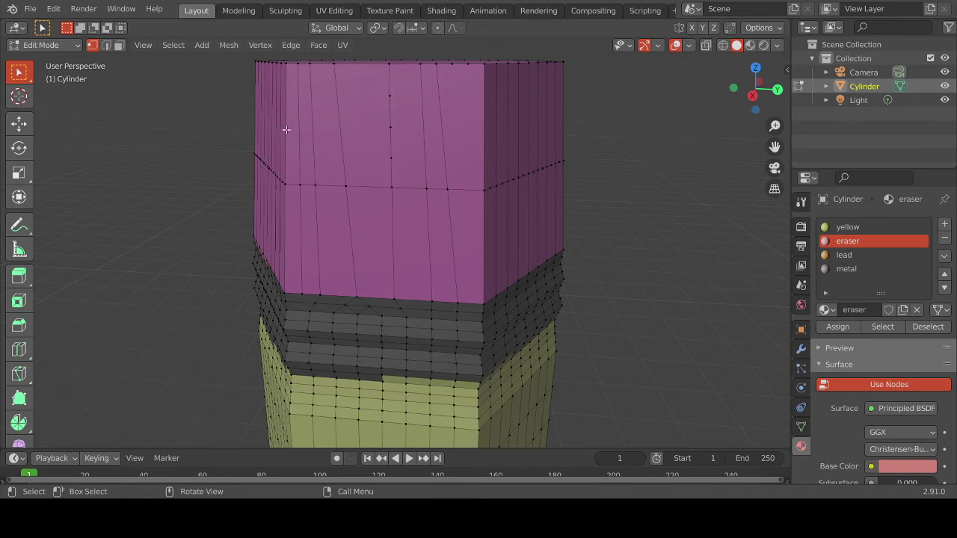
- Subdivide the upper half of the first vertical edge beside the near corner twice, with one cut each time
left_click(105, 45)
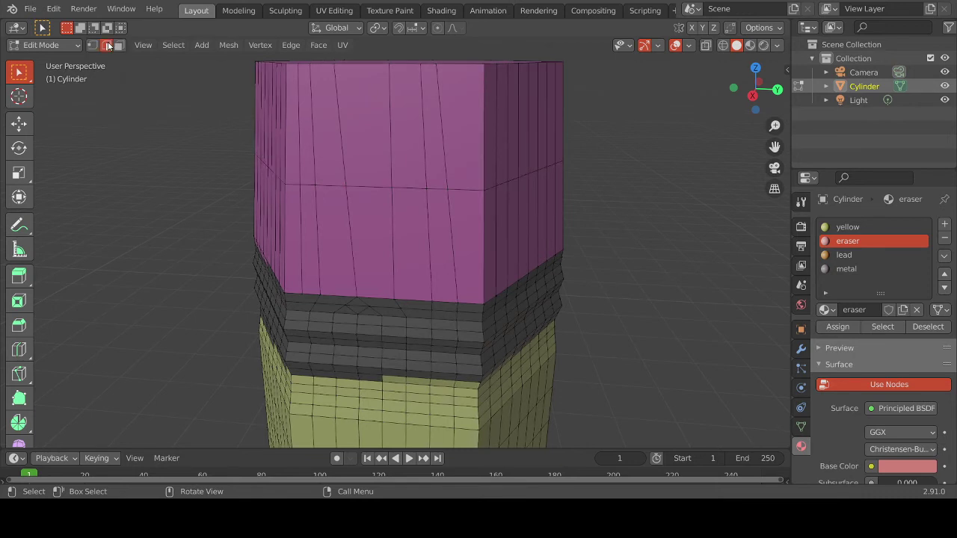
middle_click_drag(287, 122, 301, 124)
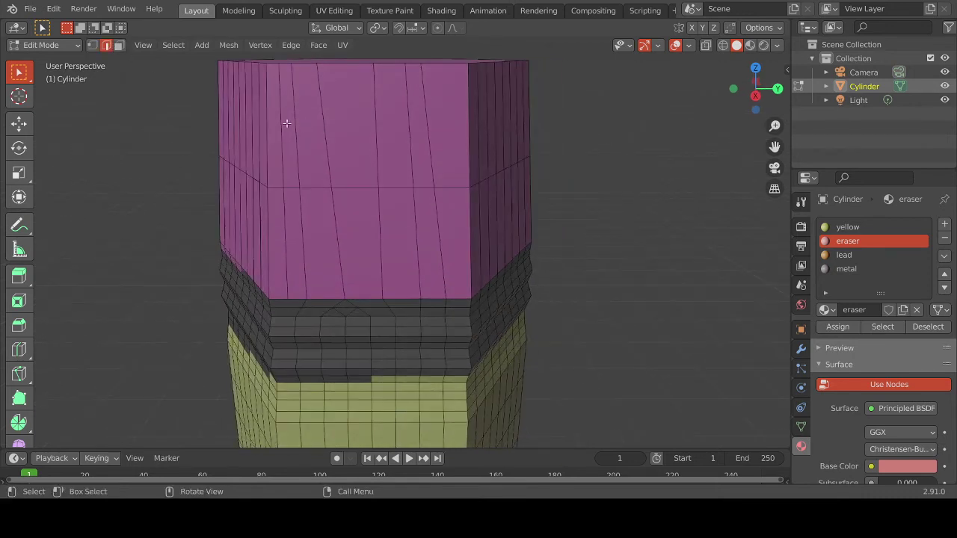
left_click(283, 122)
right_click(284, 122)
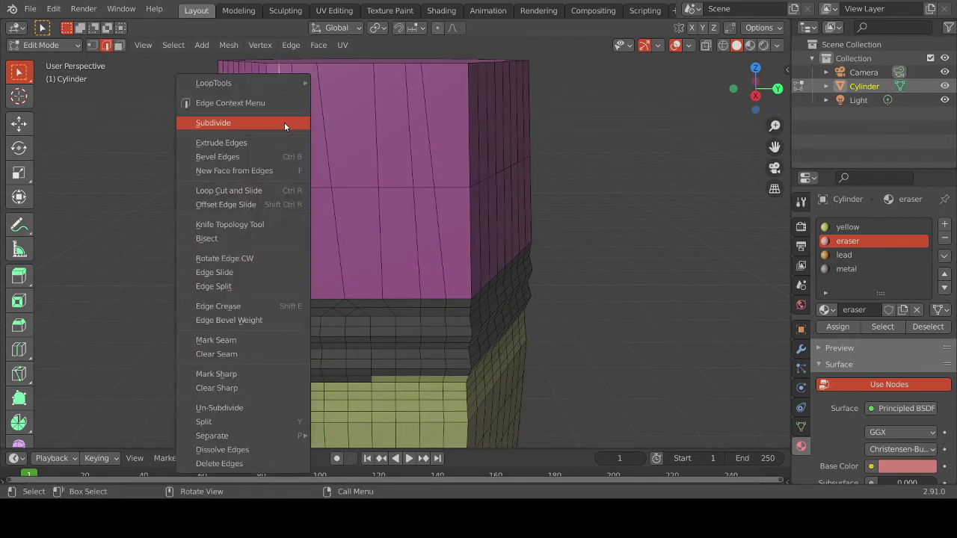
left_click(285, 121)
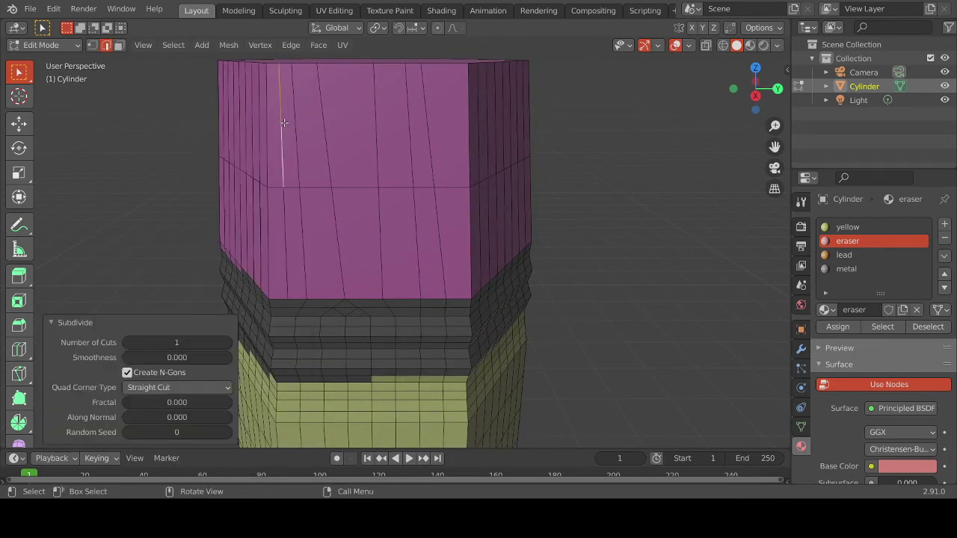
left_click(92, 45)
right_click(202, 97)
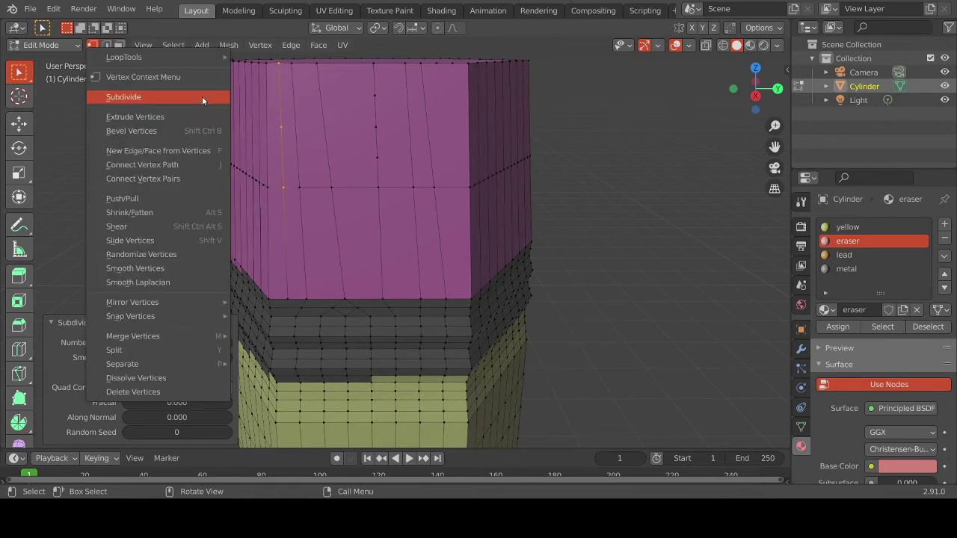
left_click(202, 97)
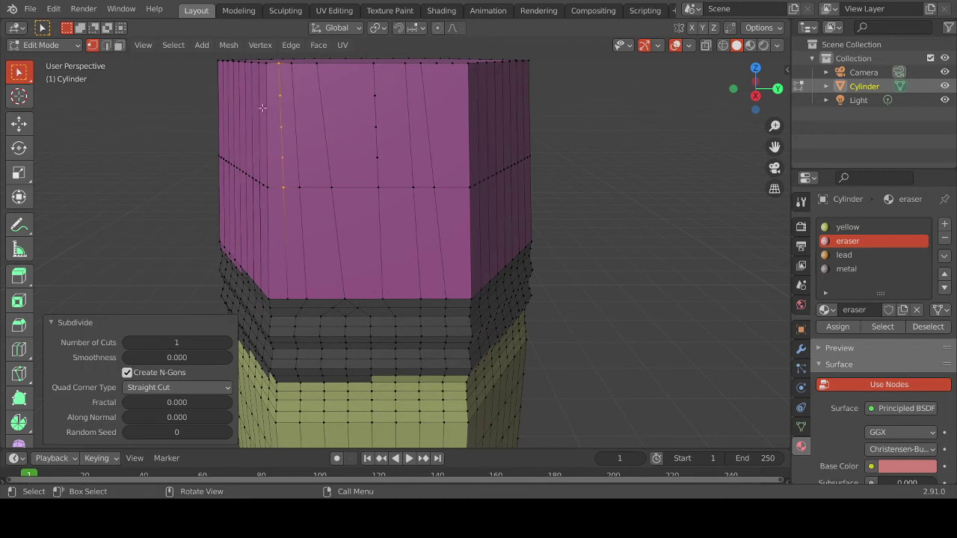
left_click(277, 91)
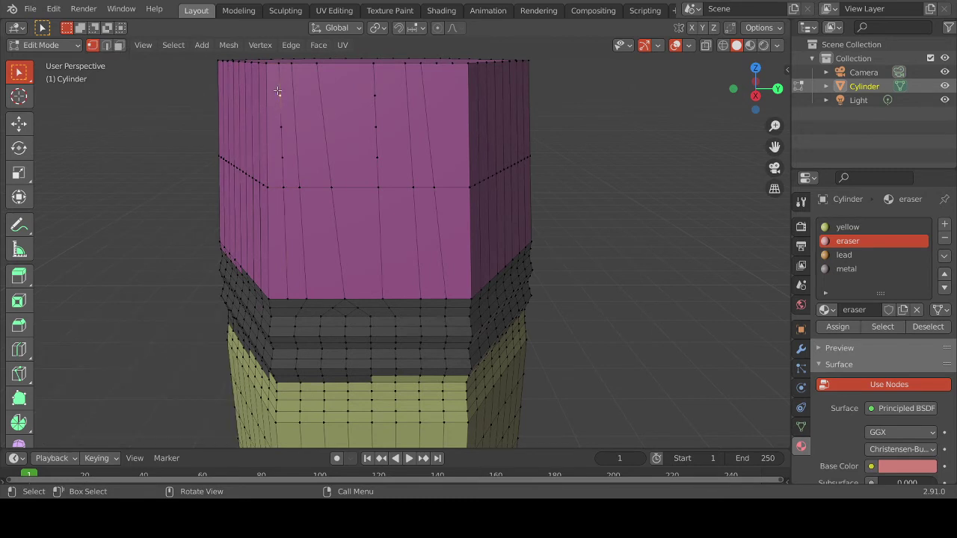
- Connect the three subdivision points on the wide face's first vertical edge to those on the fourth with horizontal edges
left_click_drag(277, 91, 380, 107)
left_click_drag(276, 124, 385, 137)
left_click_drag(275, 155, 393, 171)
- Try subdividing the large face between the near corner and the fourth vertical edge with one cut, and clear the selection
left_click(119, 44)
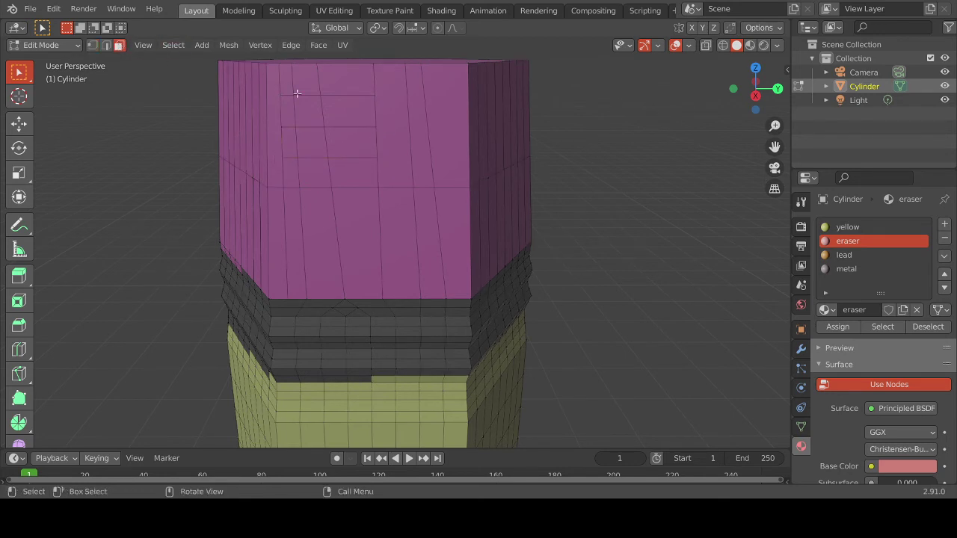
left_click(341, 107, "alt")
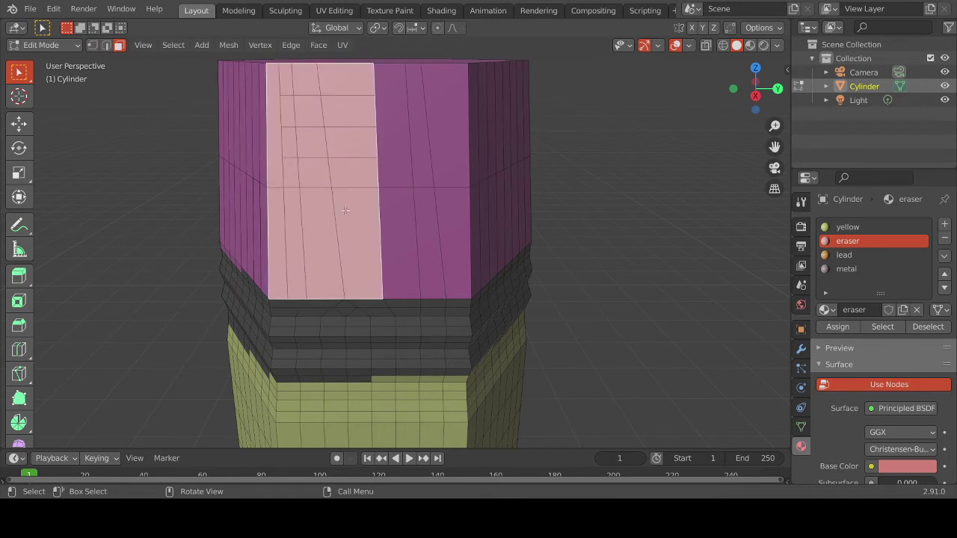
right_click(574, 190)
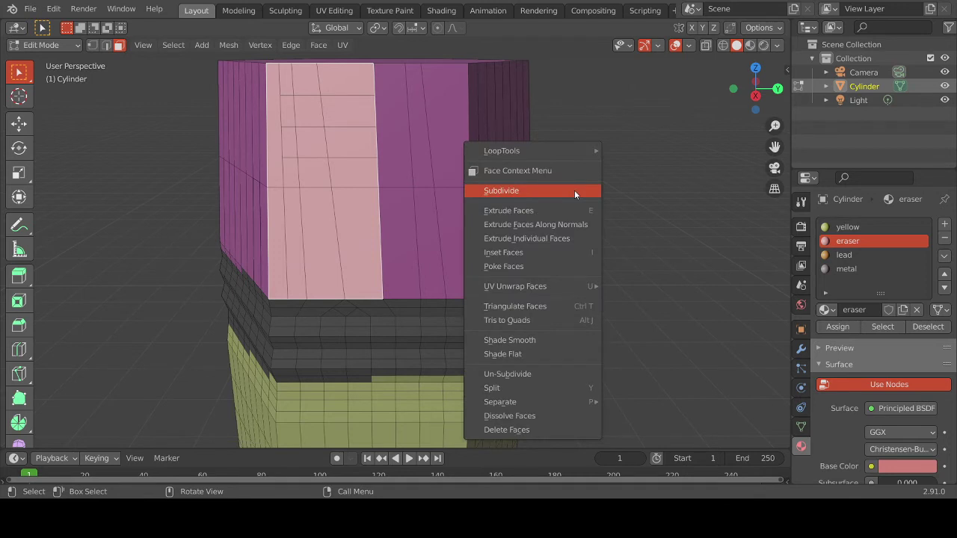
left_click(574, 190)
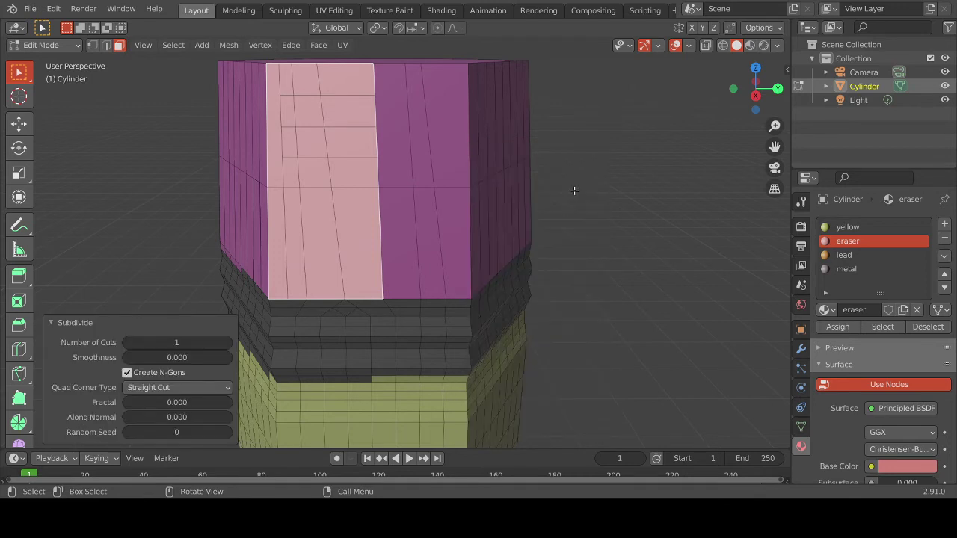
left_click(607, 243)
- Inspect the large face and the individual segments of the fourth vertical edge in its upper and lower halves
left_click(370, 177, "alt")
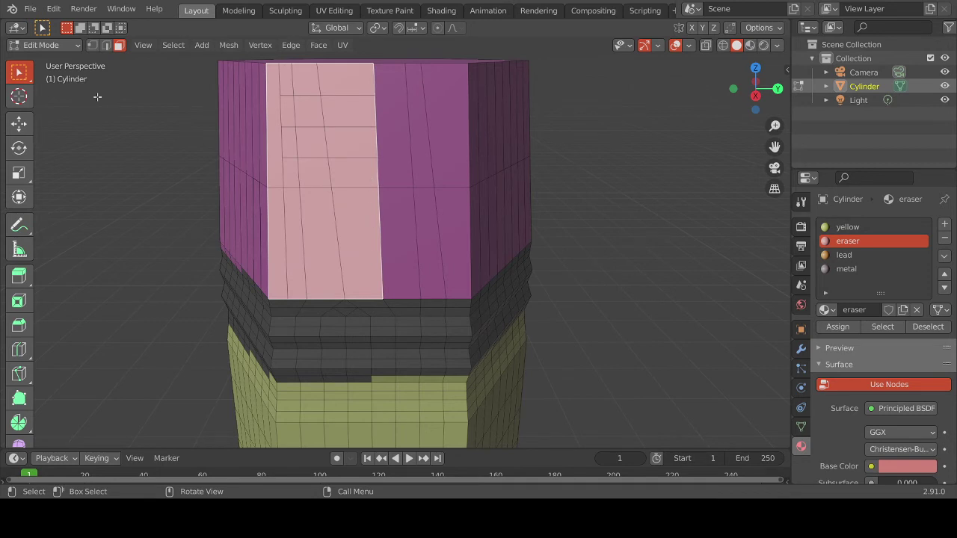
left_click(109, 47)
left_click(374, 153)
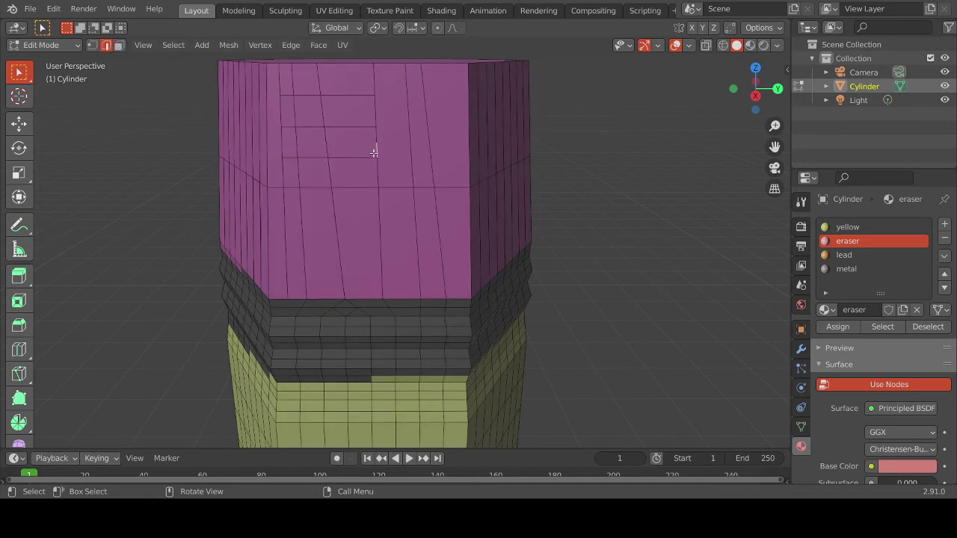
left_click(379, 176)
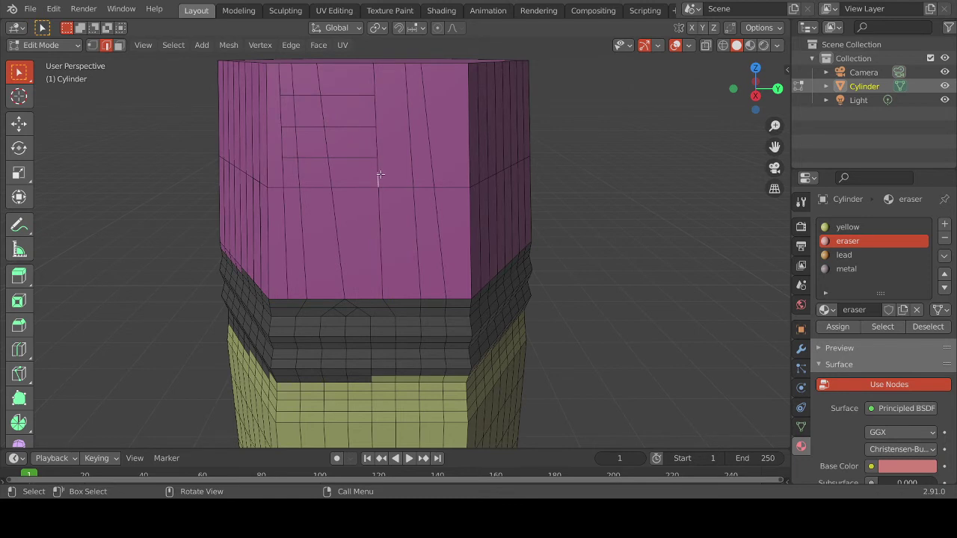
left_click(382, 228)
left_click(379, 269)
- Join the lower-half midpoints of the near corner edge and the fourth vertical edge with a horizontal edge
left_click(92, 47)
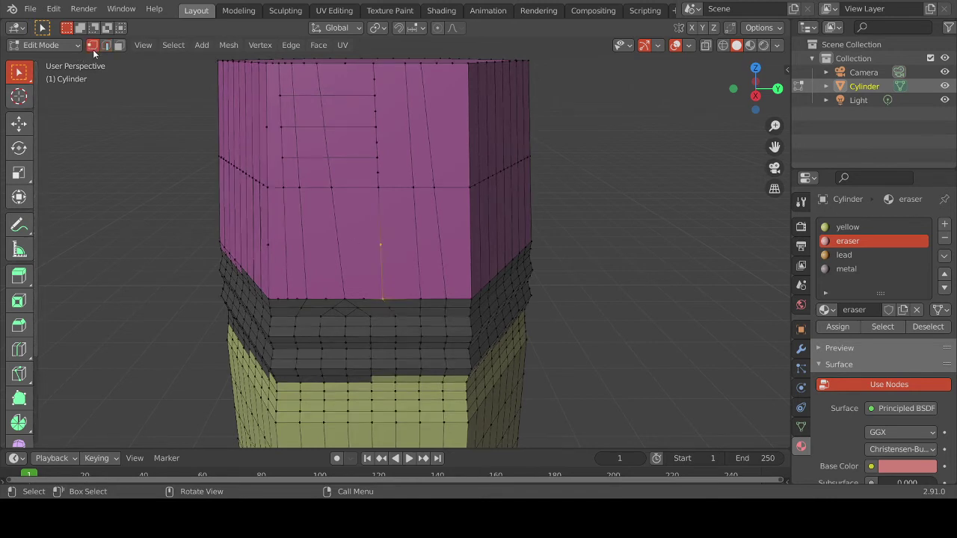
left_click(267, 236)
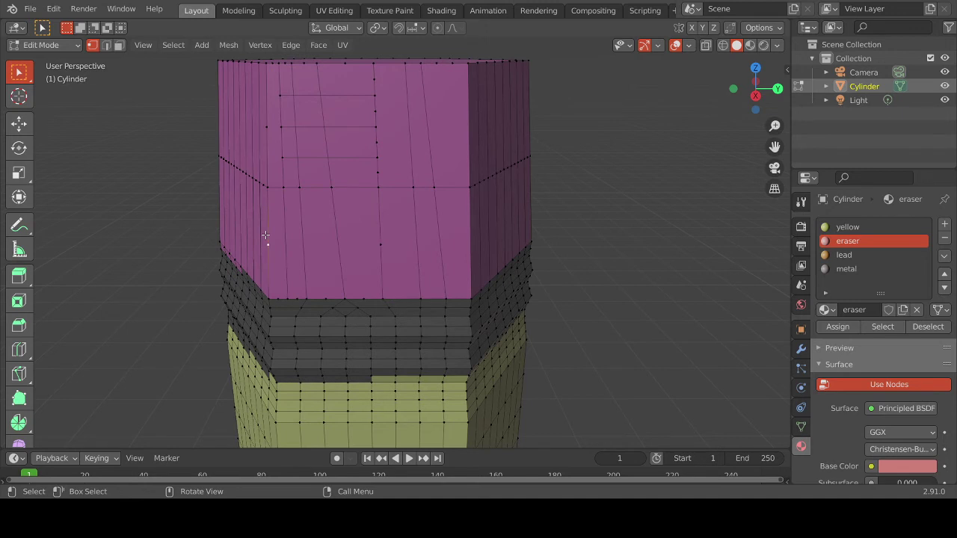
left_click(373, 245, "shift")
key("f")
- Try subdividing the large face twice more with one cut each time, and clear the selection
left_click(118, 46)
left_click(327, 160)
right_click(328, 160)
left_click(327, 160)
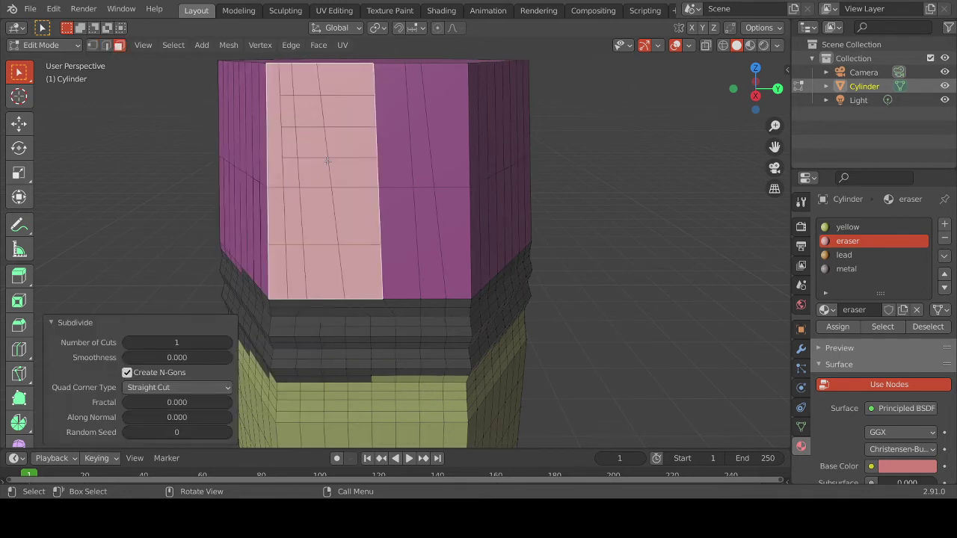
right_click(328, 160)
left_click(327, 160)
left_click(570, 181)
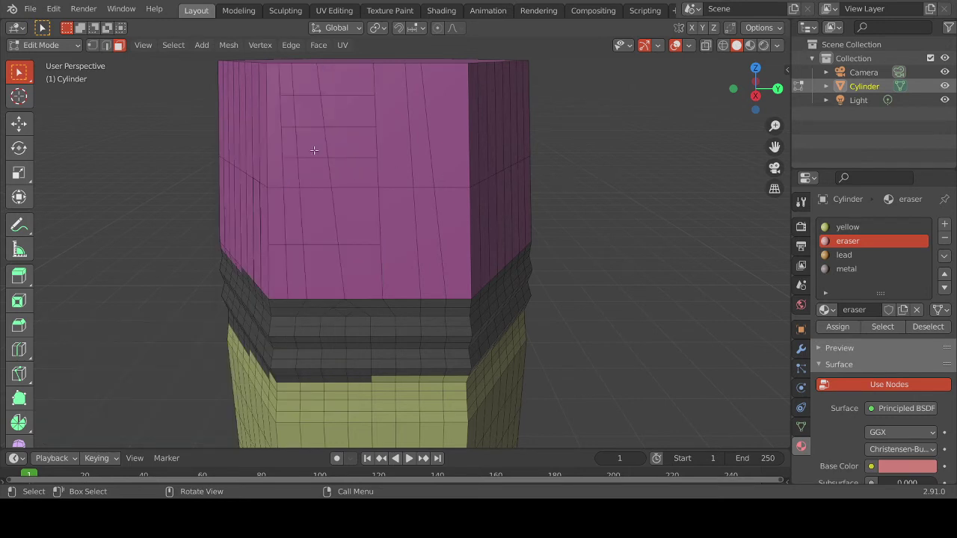
- Check the fourth vertical edge's segment between the second and third horizontal edges in edge and face selection
left_click(107, 46)
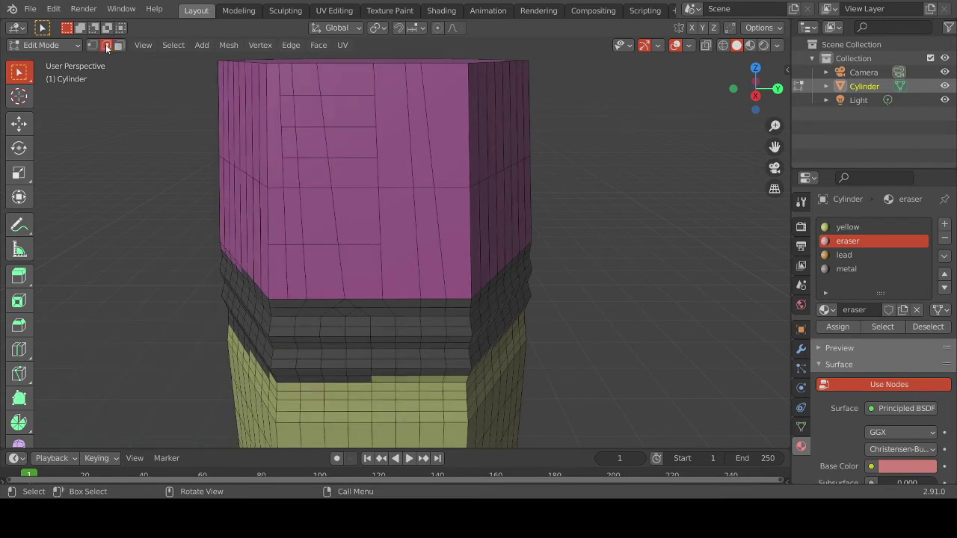
left_click(378, 142)
key("3")
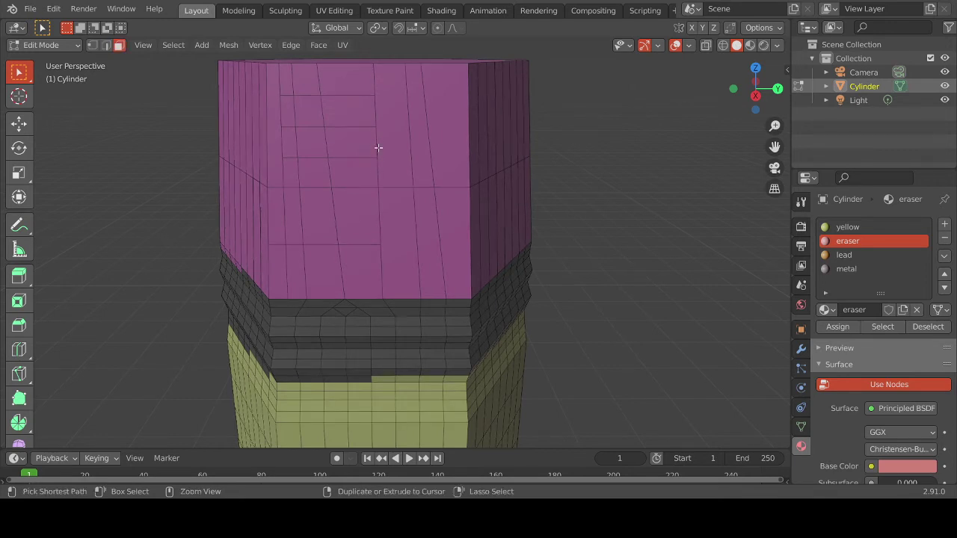
left_click(379, 147, "ctrl")
- Undo the repeated subdivisions of the large face and the horizontal edge joining the lower-half midpoints
key("ctrl+z")
key("1")
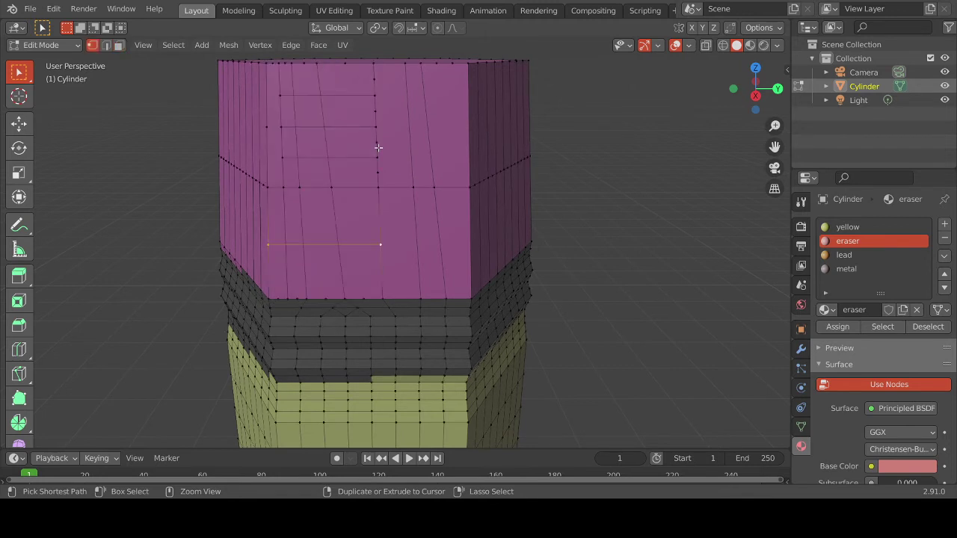
key("z")
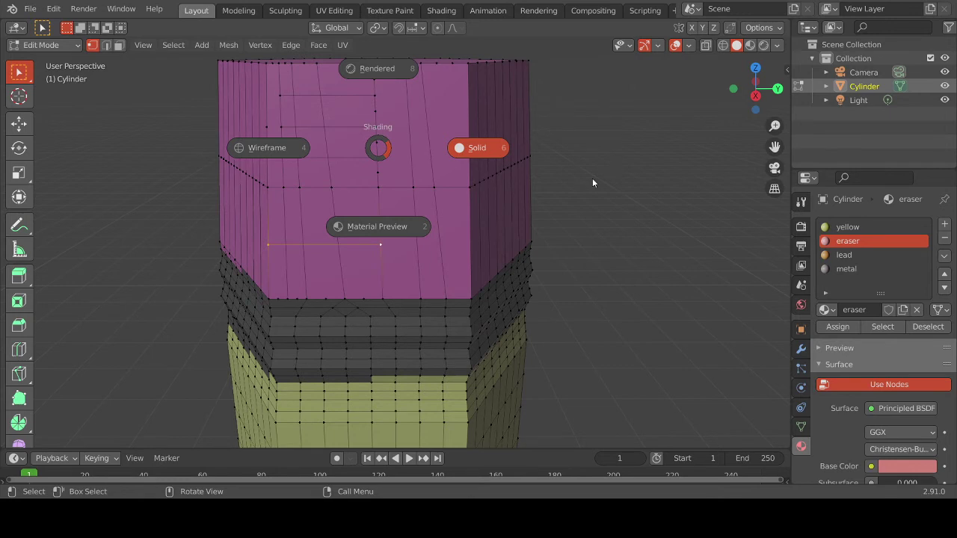
left_click(647, 187)
left_click(572, 132)
key("ctrl+z")
key("ctrl+z")
key("ctrl+z")
key("ctrl+z")
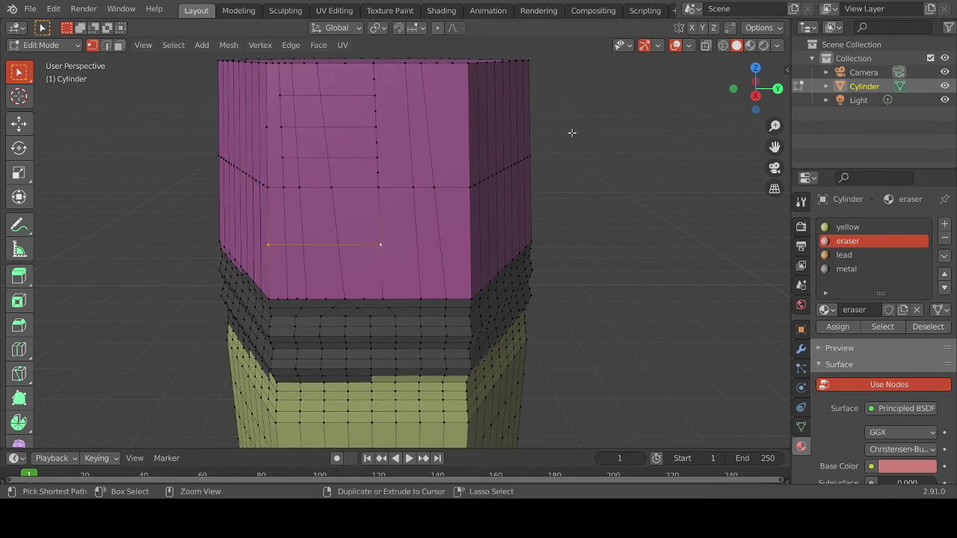
key("ctrl+z")
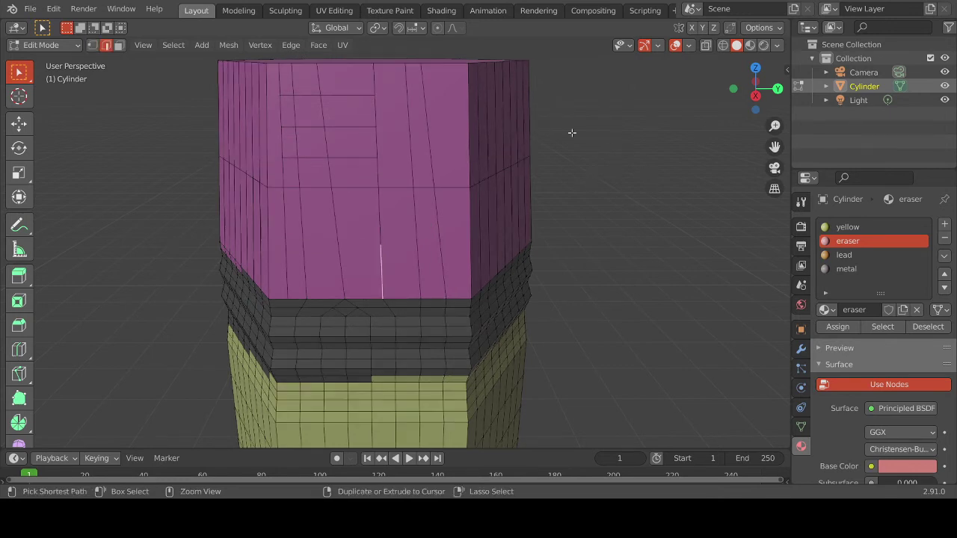
- Examine the large face and the fourth vertical edge's segments around the second and third horizontal edges
left_click(380, 153)
key("ctrl+z")
left_click(383, 147, "ctrl")
key("3")
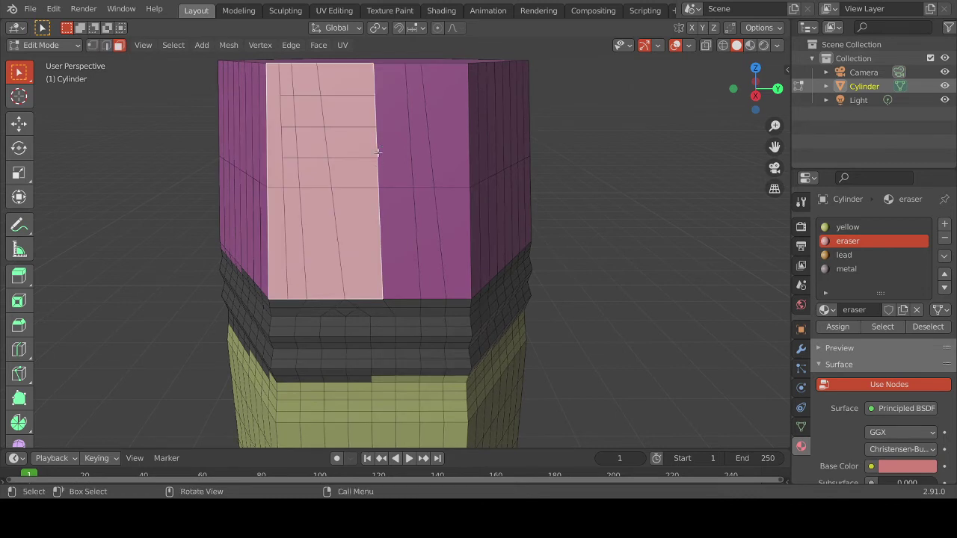
left_click(105, 45)
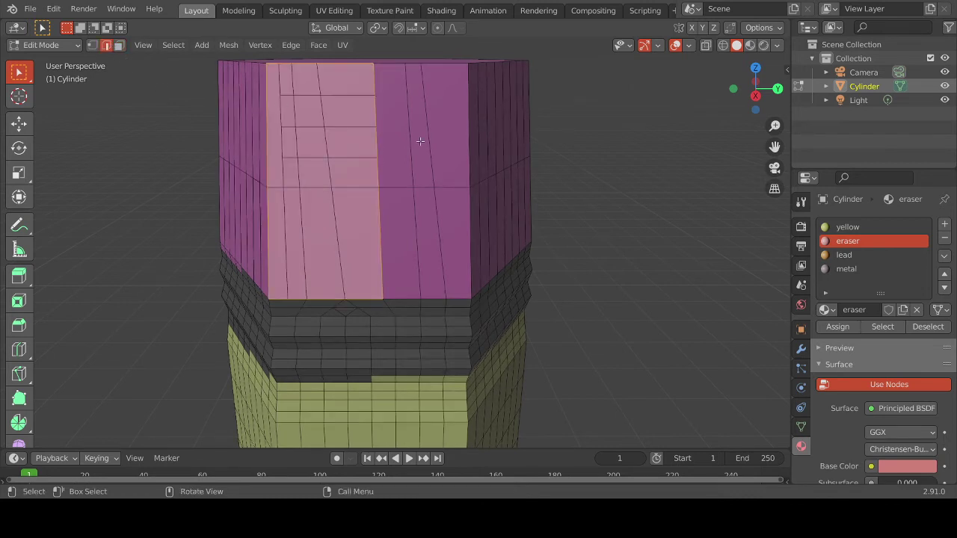
left_click(356, 138)
left_click(375, 140)
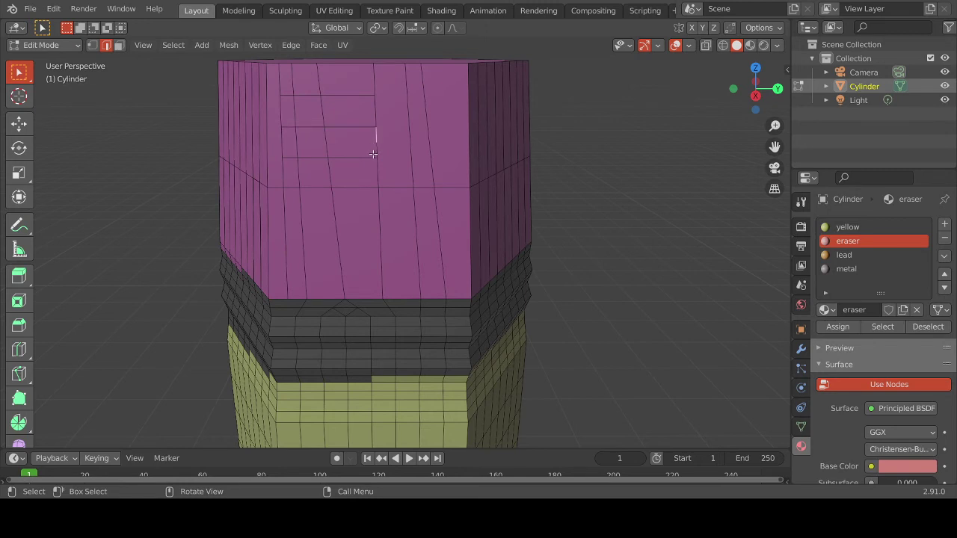
left_click(373, 155, "shift")
key("alt+a")
left_click(376, 148)
left_click(376, 147, "ctrl")
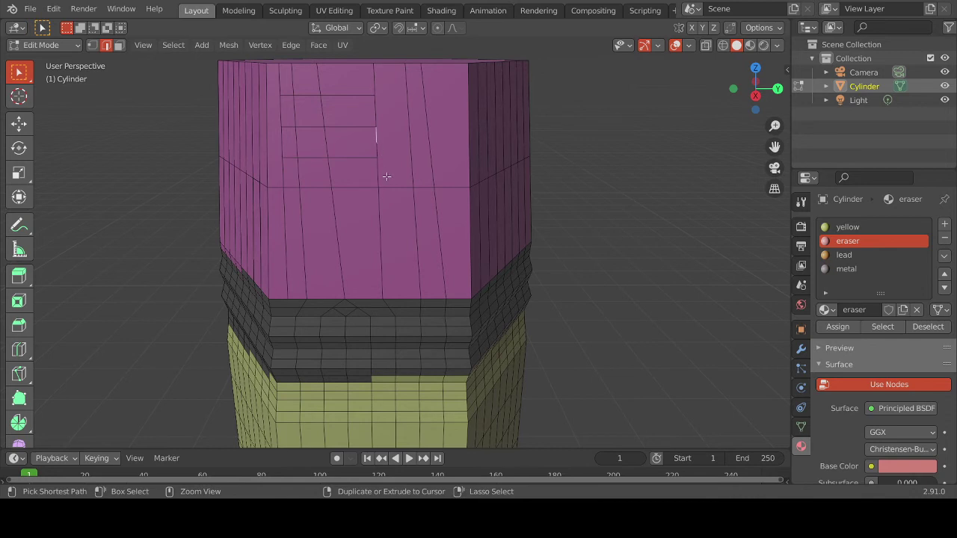
left_click(382, 172, "ctrl")
- Undo the first subdivision of the large face, back to the three newly joined horizontal edges
key("3")
key("ctrl+z")
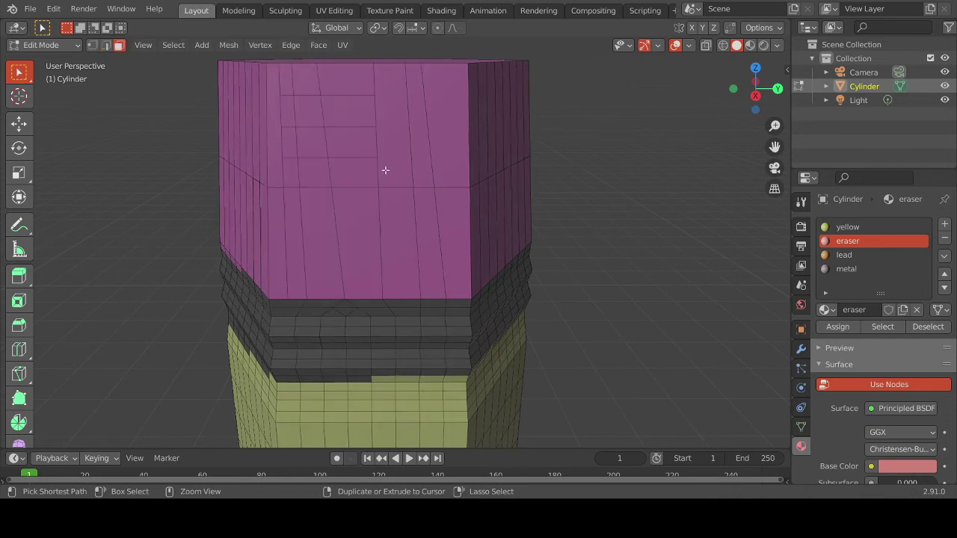
key("ctrl+shift+z")
key("ctrl+z")
key("ctrl+z")
key("ctrl+z")
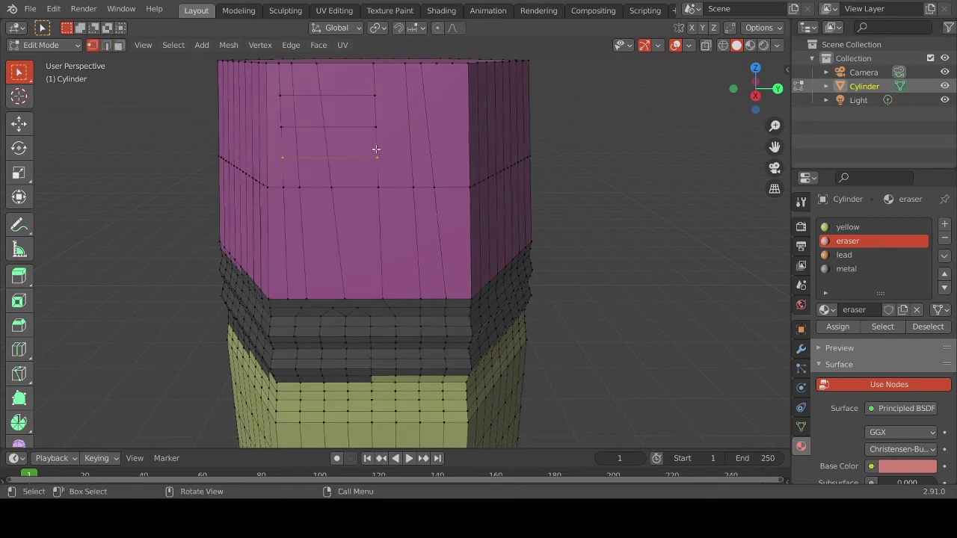
- Examine the edges bounding the area between the second and third horizontal edges and the extent of the face there
left_click(106, 45)
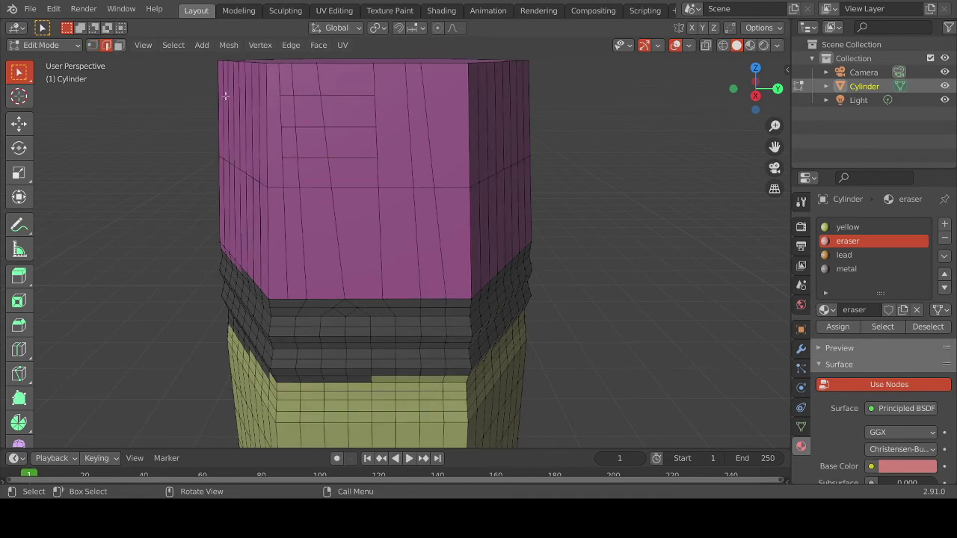
left_click(380, 147)
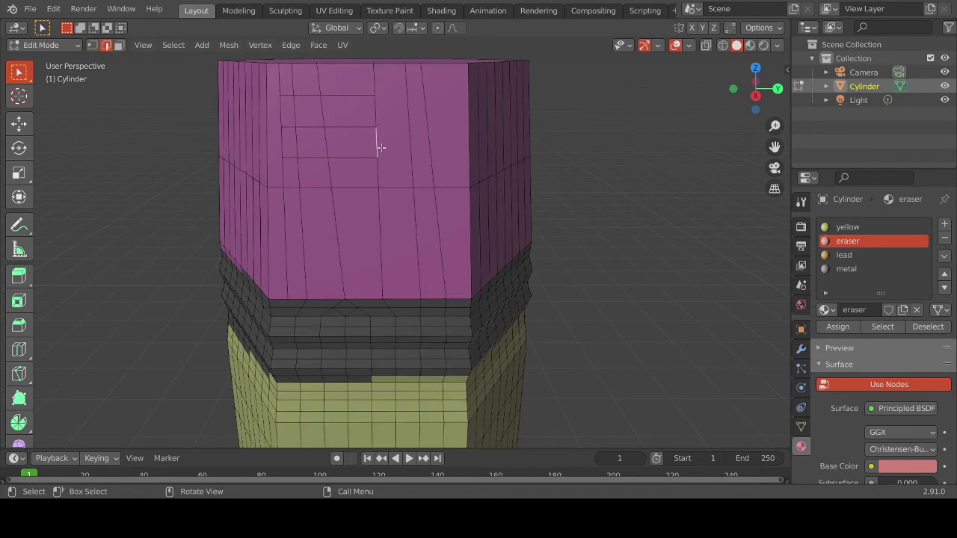
left_click(283, 147)
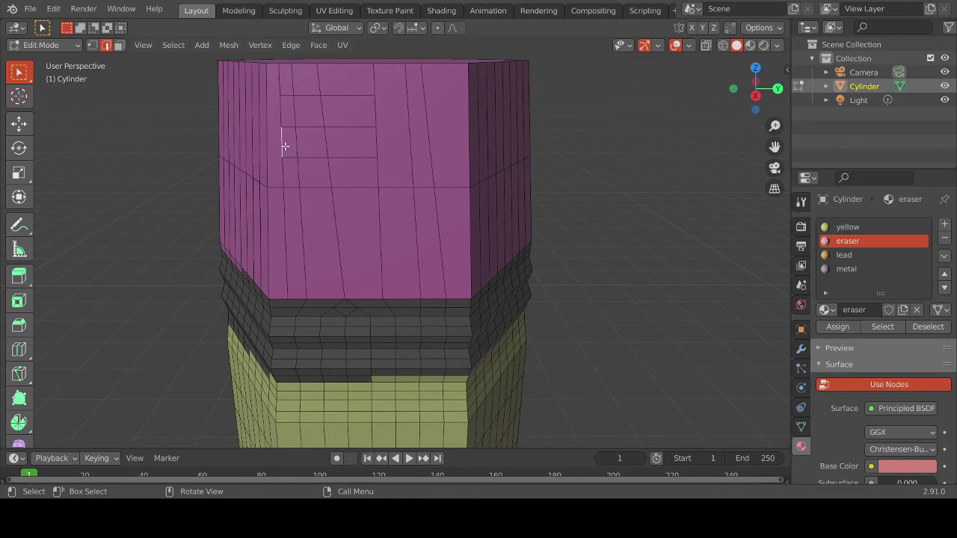
left_click(335, 158)
left_click(337, 131)
key("3")
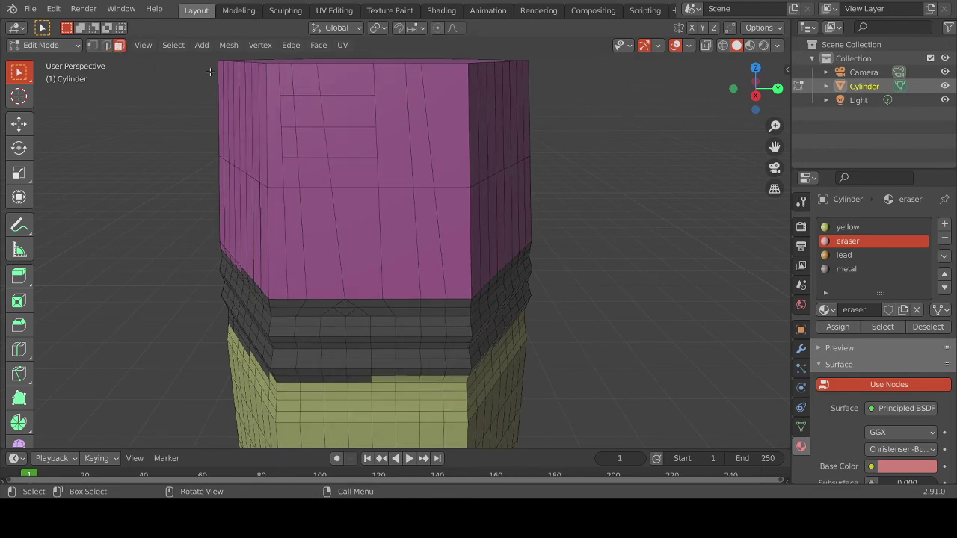
key("l")
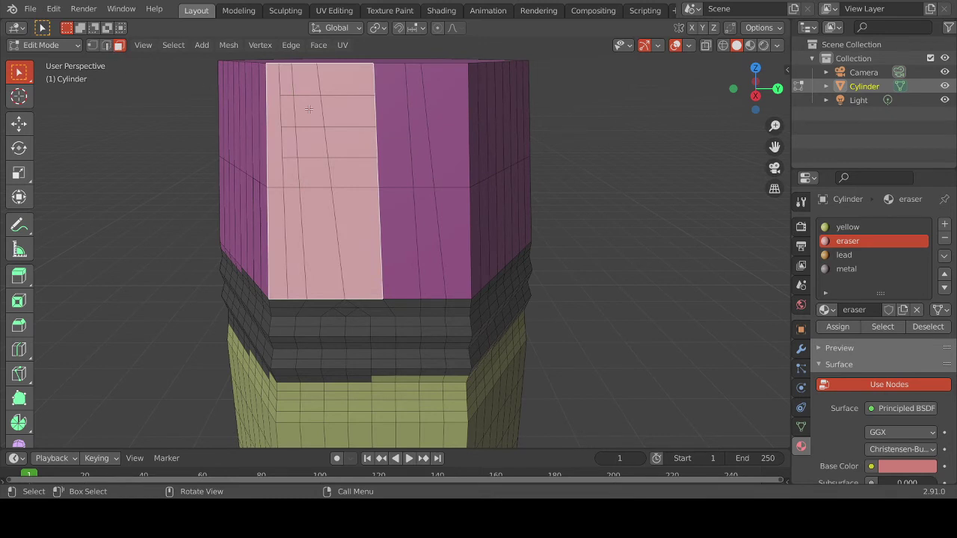
left_click(105, 45)
left_click(591, 211)
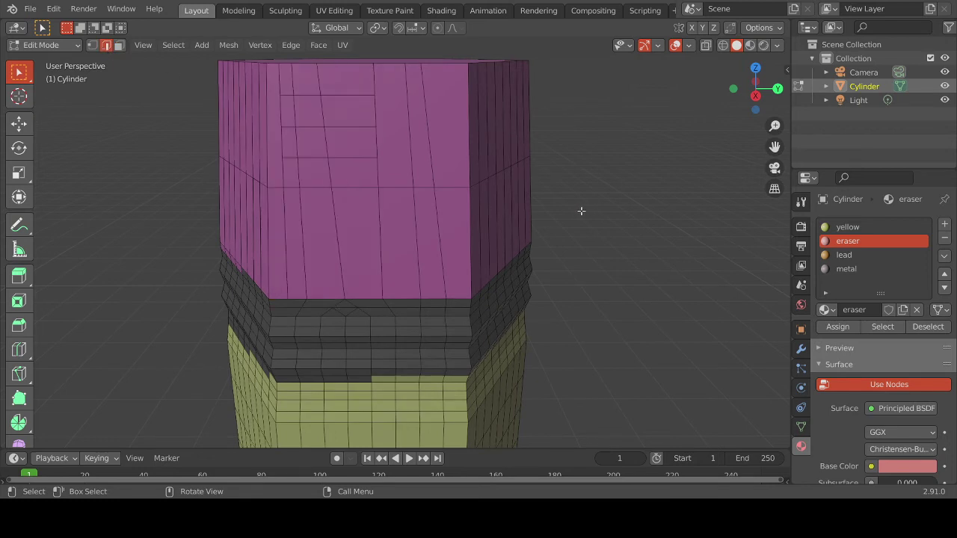
- Examine the middle horizontal edge and the vertical edges in the wide face's lower half
left_click(346, 174)
left_click(314, 187)
left_click(301, 222)
left_click(337, 262)
left_click(285, 242)
left_click(297, 237)
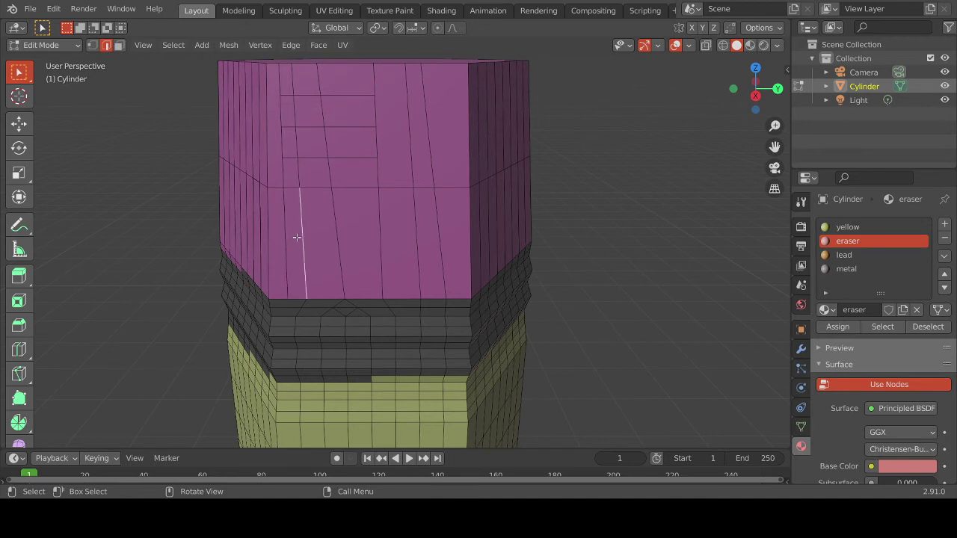
left_click(379, 238)
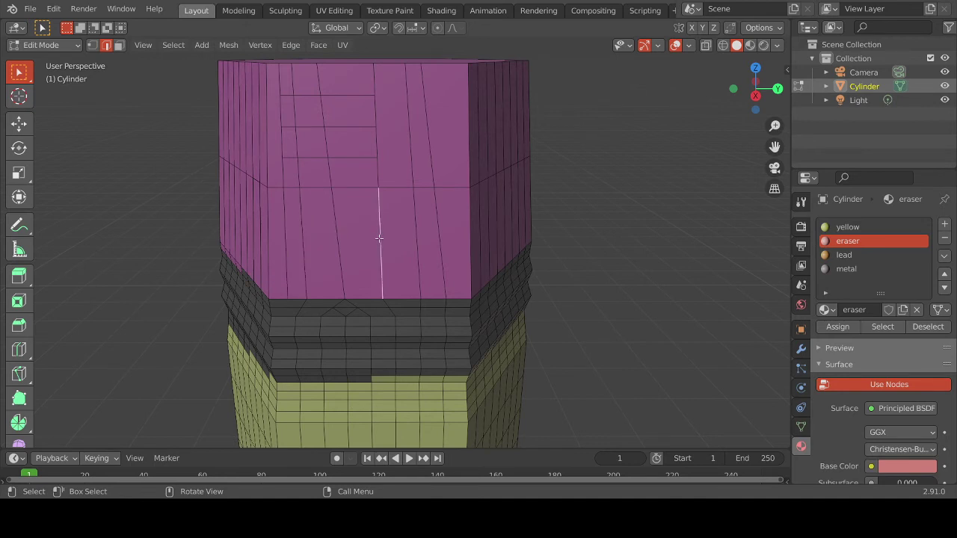
left_click(418, 237)
scroll(331, 212, "down", 2)
scroll(331, 212, "up", 2)
- Dissolve the upper half of the wide face's third vertical edge, and delete that edge
left_click(337, 174)
right_click(336, 173)
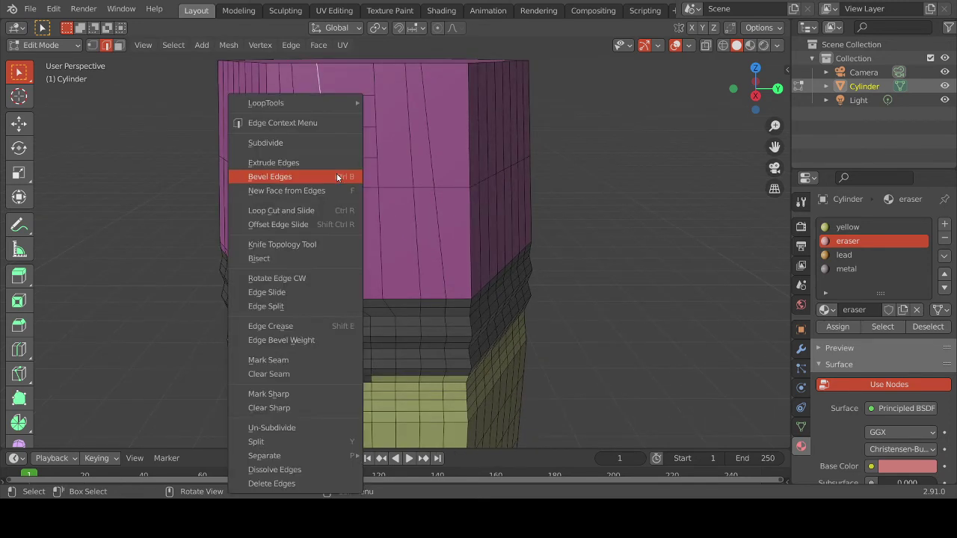
left_click(314, 469)
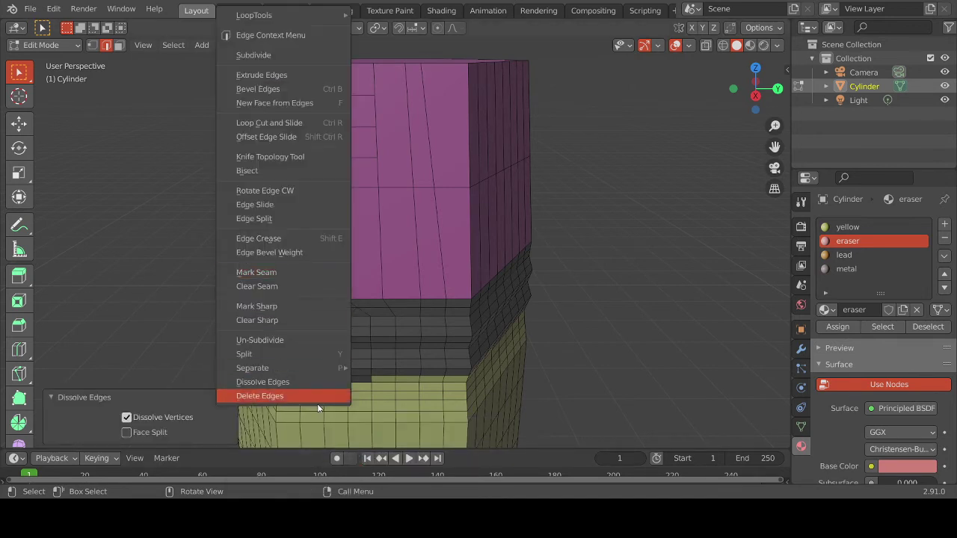
left_click(317, 404)
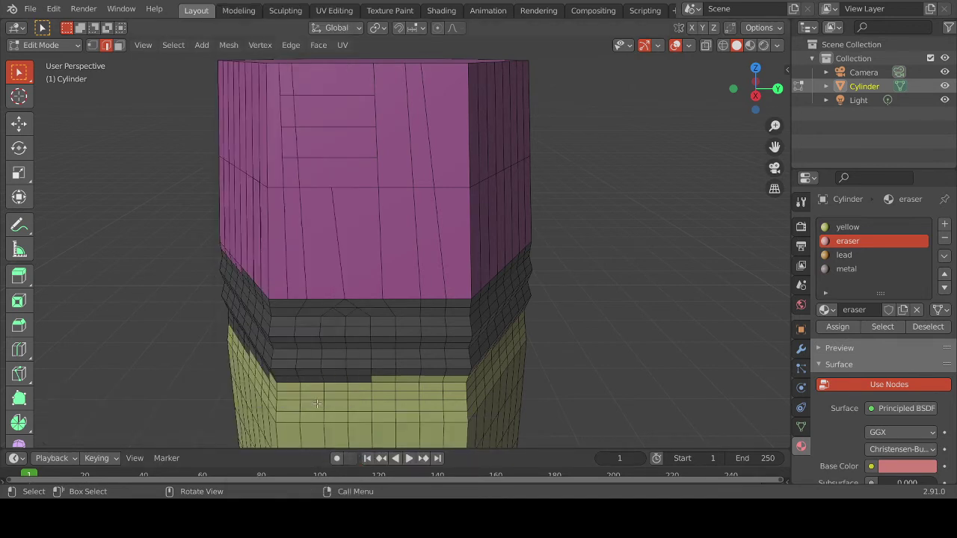
- Remove both halves of the wide face's second vertical edge and delete the lower half of the third vertical edge
left_click(303, 179)
key("ctrl+e")
left_click(300, 223)
key("ctrl+e")
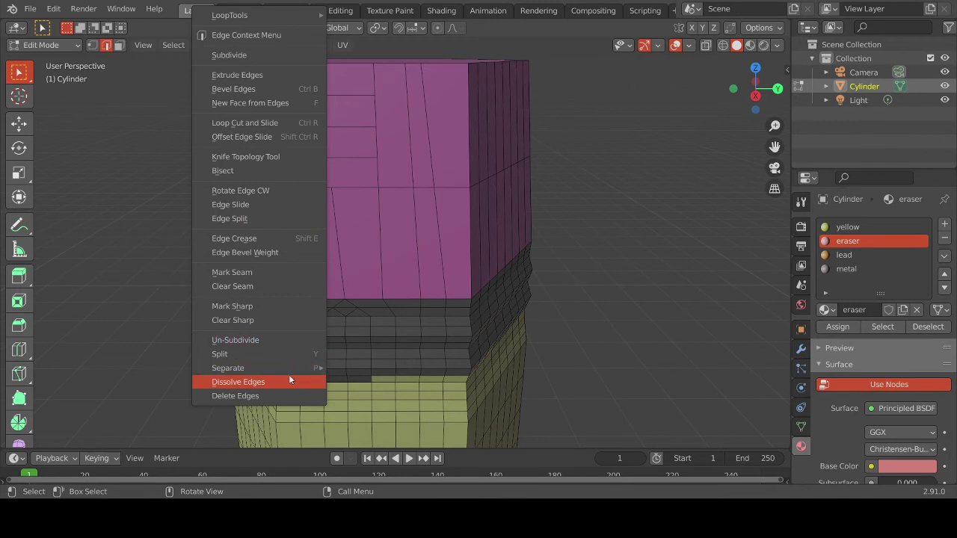
left_click(289, 383)
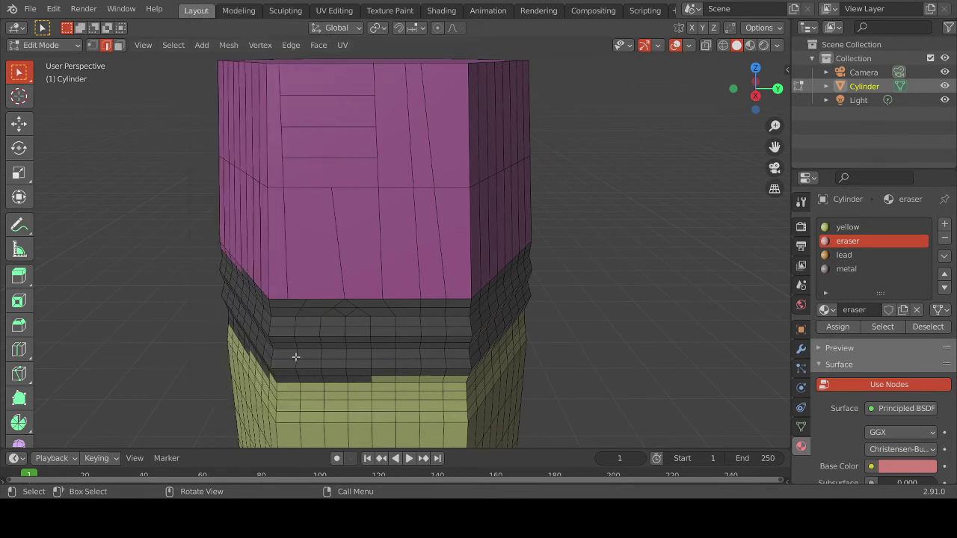
left_click(327, 265)
key("ctrl+e")
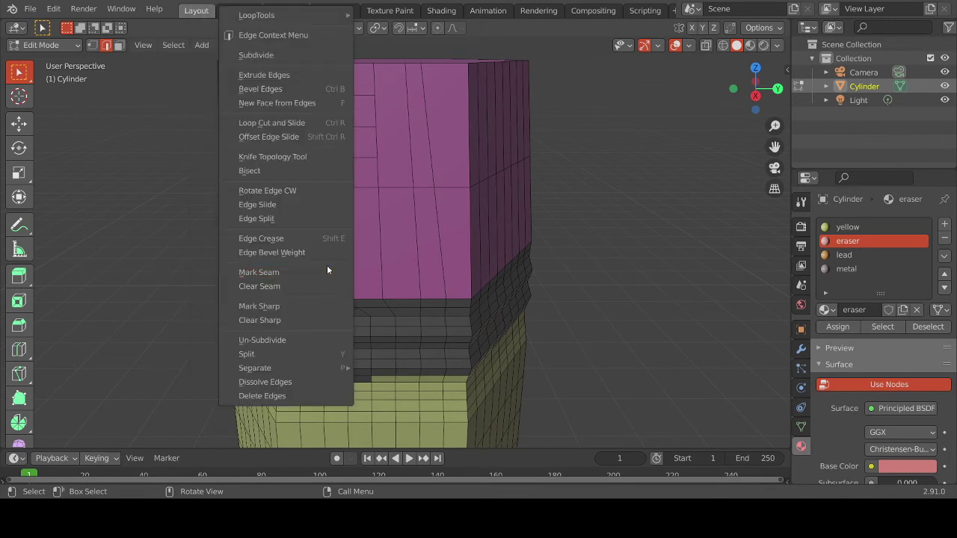
left_click(320, 398)
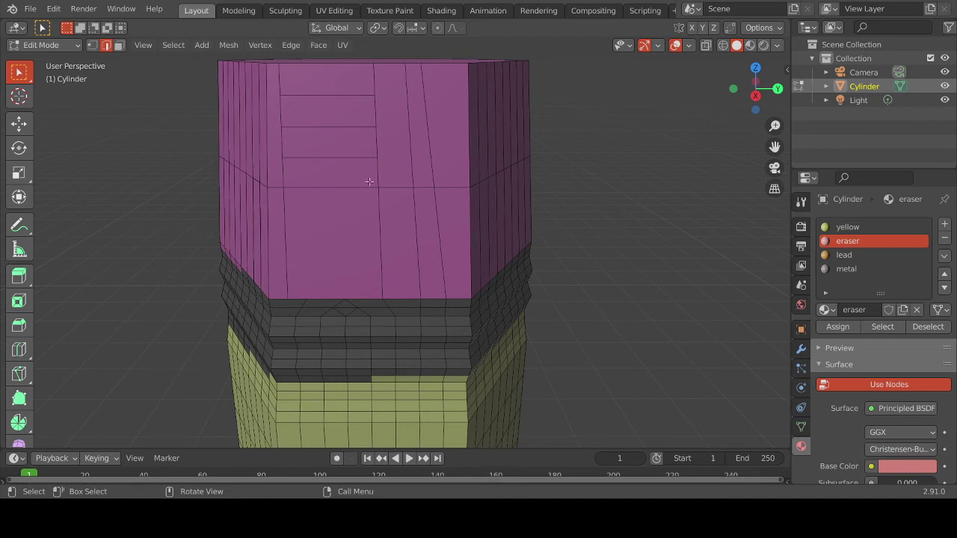
- Try to subdivide the large face that contains the three horizontal edges, and return to edge selection with nothing selected
key("a")
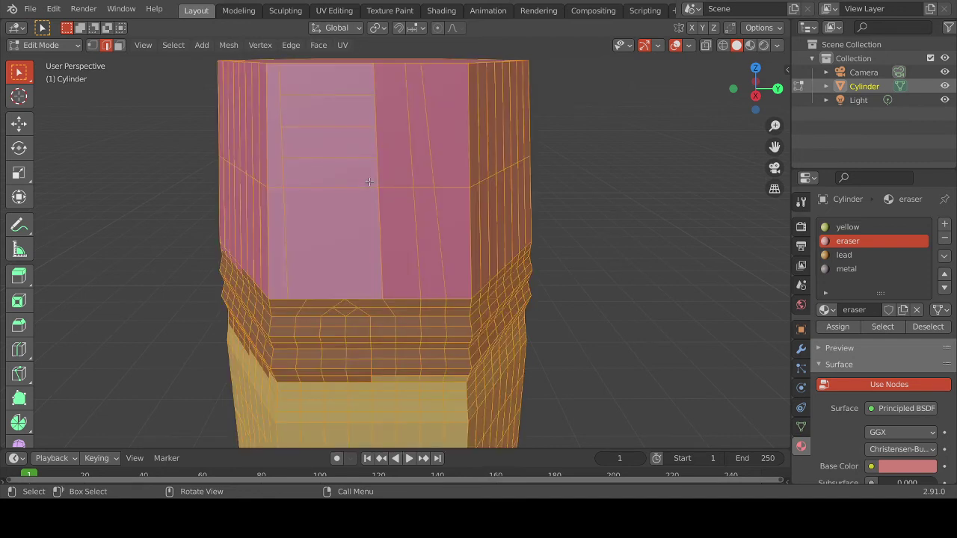
key("alt+a")
left_click(118, 46)
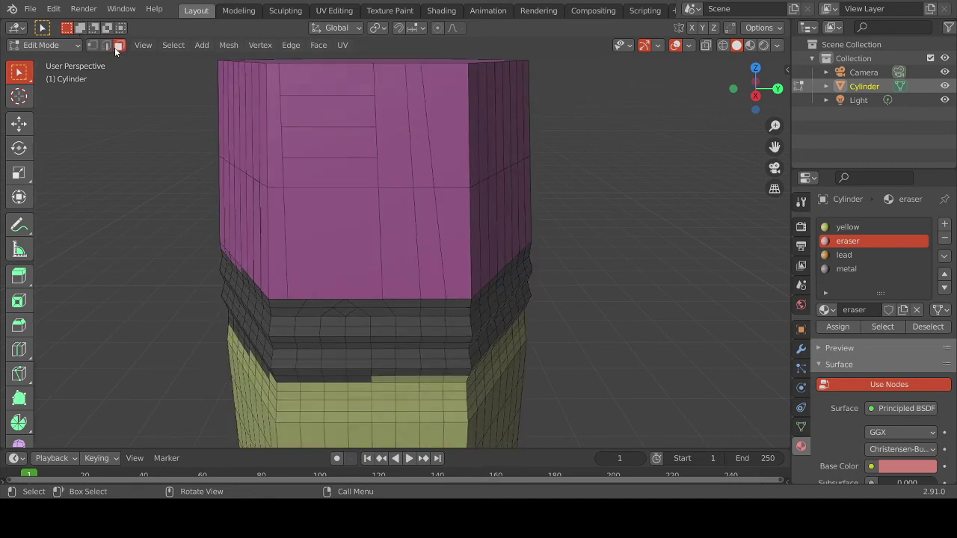
left_click(323, 133)
right_click(323, 132)
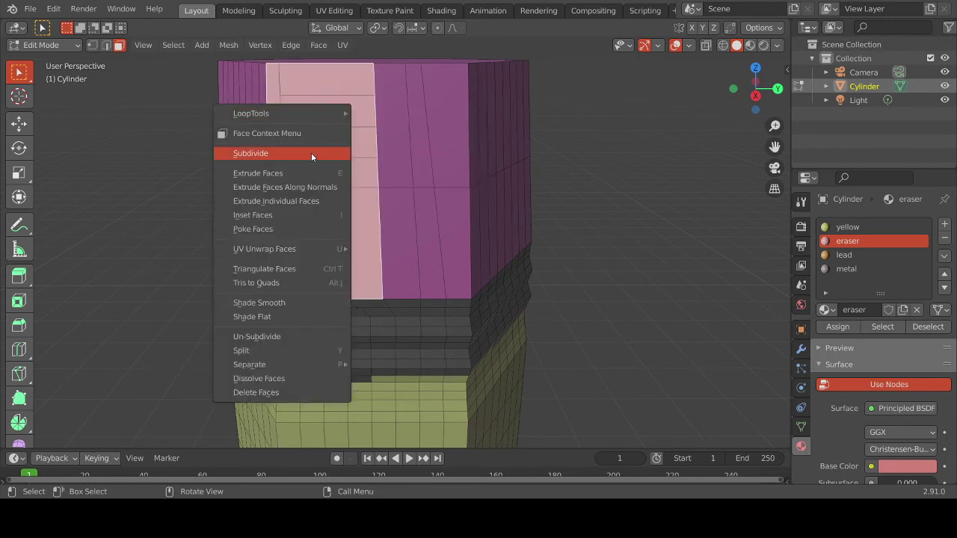
left_click(311, 154)
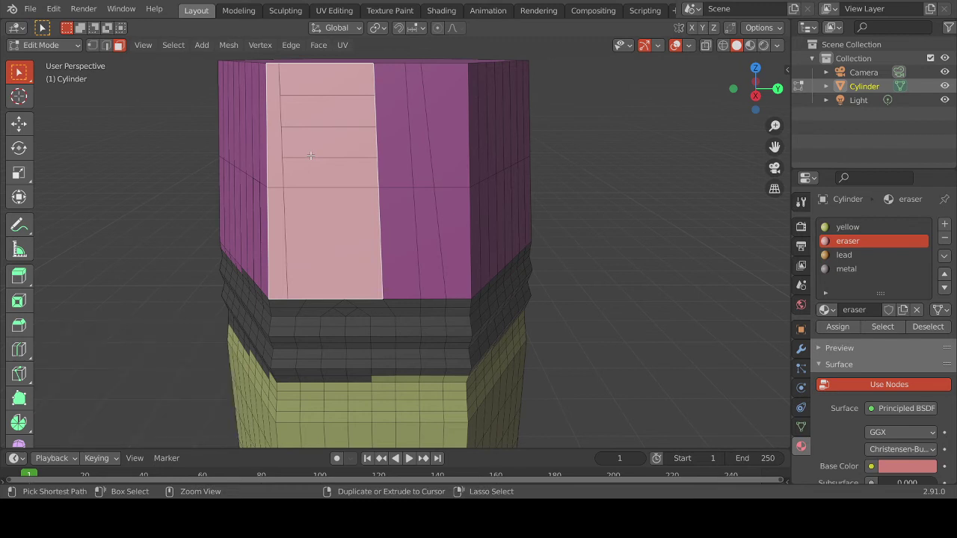
key("alt+a")
key("a")
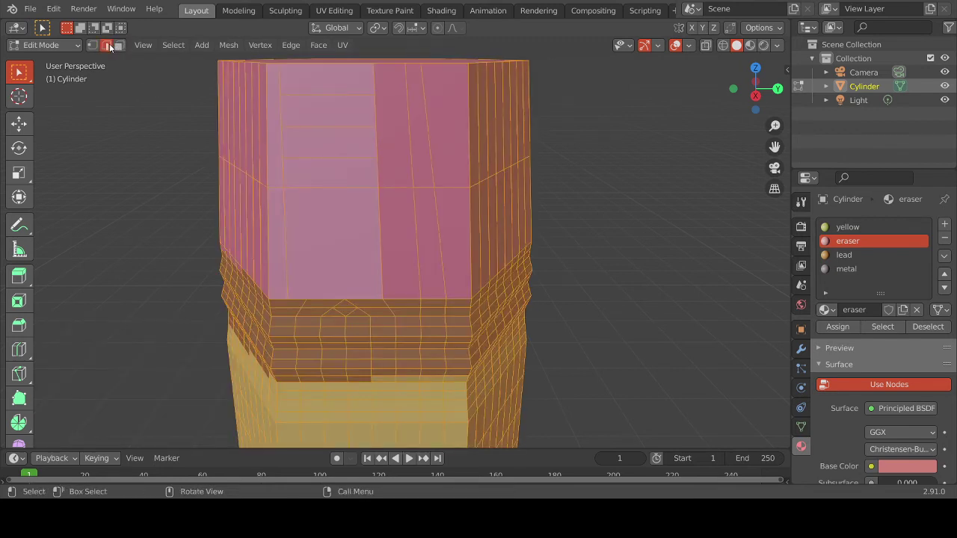
key("alt+a")
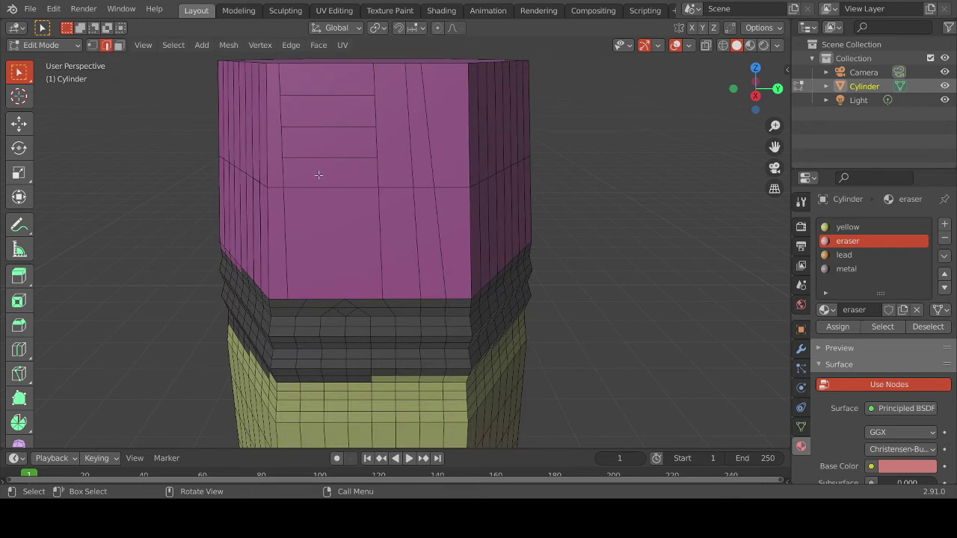
- Delete the three short horizontal edges in the upper half of the eraser's wide face
middle_click_drag(349, 208, 355, 273)
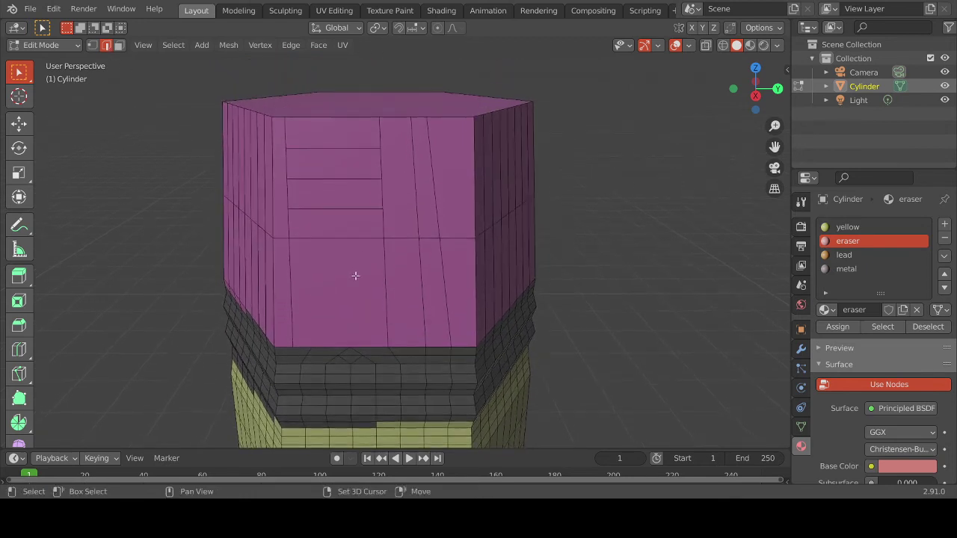
left_click(350, 208)
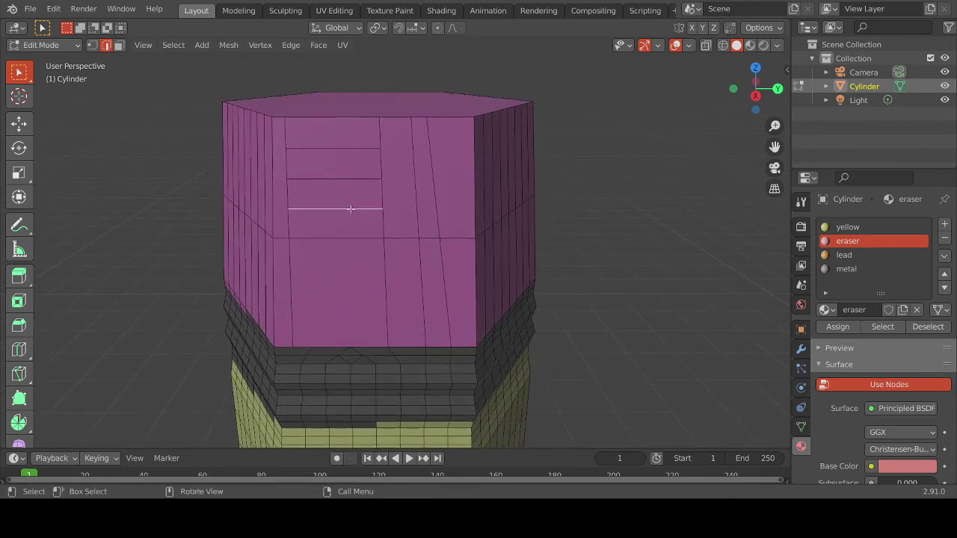
right_click(351, 209)
left_click(335, 476)
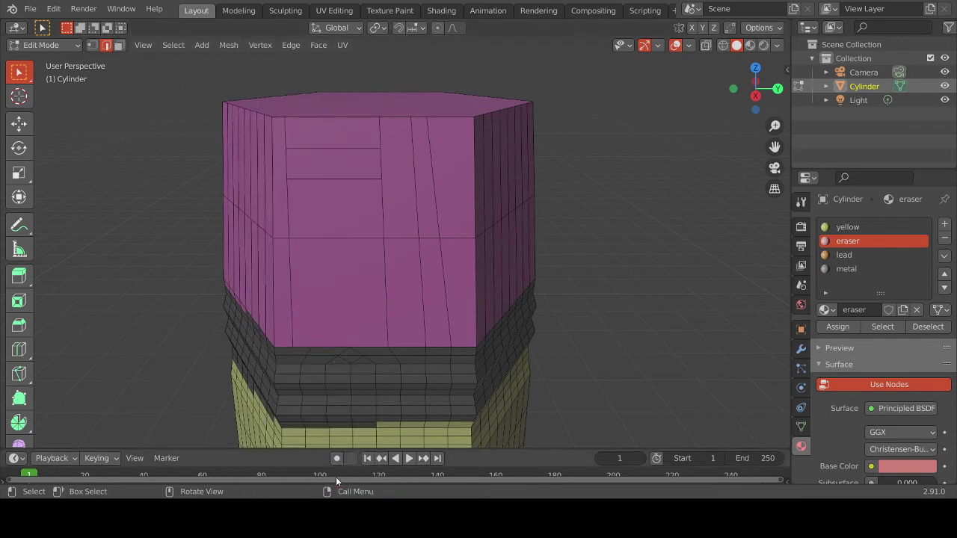
left_click(344, 179)
right_click(345, 178)
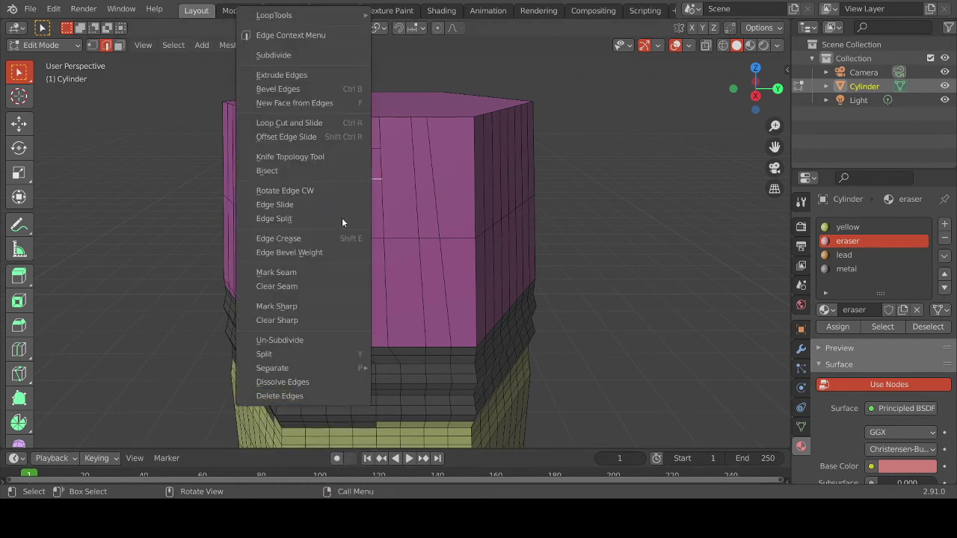
left_click(335, 402)
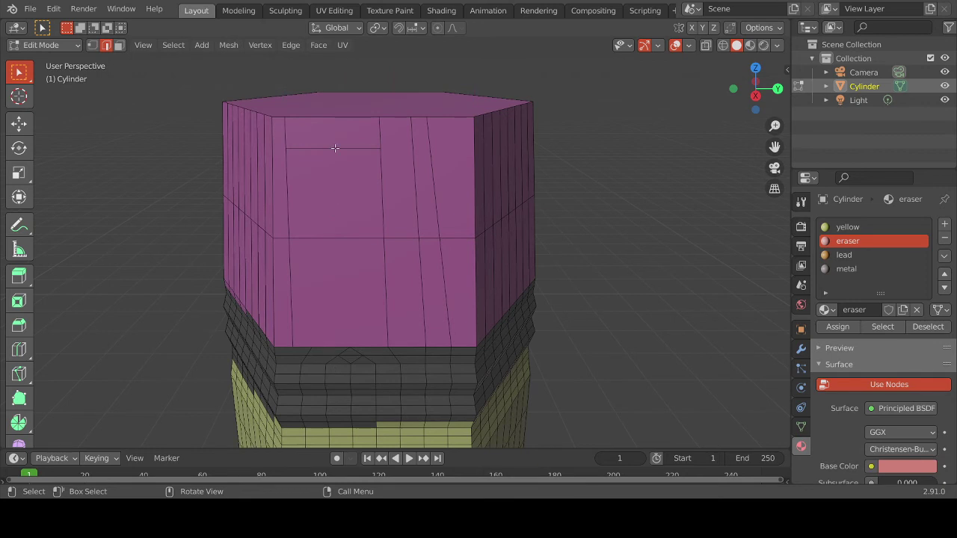
left_click(335, 147)
right_click(335, 148)
left_click(318, 398)
- Examine the lower and upper halves of the wide face's first vertical edge by selecting along it
left_click(288, 262)
left_click(292, 196)
left_click(293, 156)
left_click(295, 132)
left_click(294, 277)
- Undo the edge removals until the three horizontal edges and the second and third vertical edges are restored, and redo one step
left_click(296, 165, "ctrl")
left_click(296, 166, "ctrl")
left_click(296, 165, "ctrl")
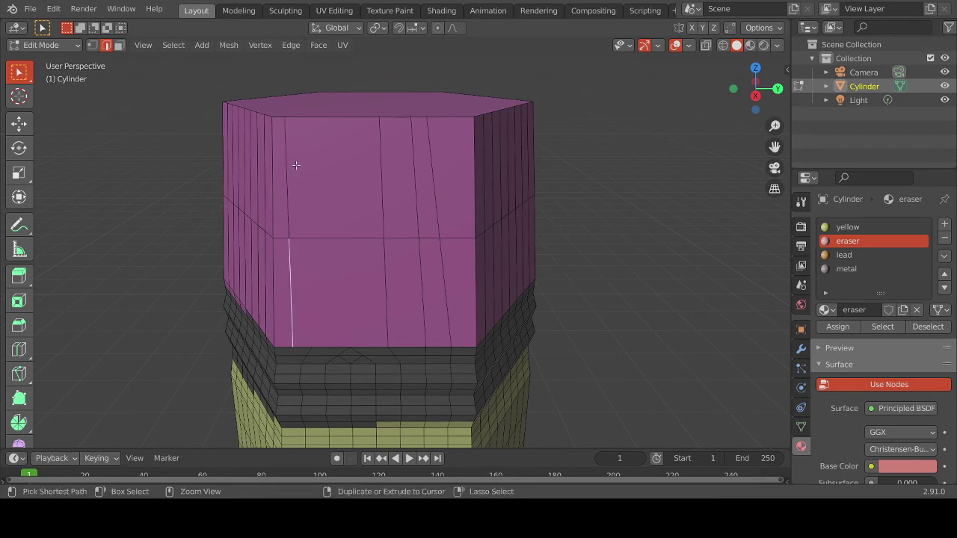
left_click(296, 165, "ctrl")
key("shift+r")
key("shift+r")
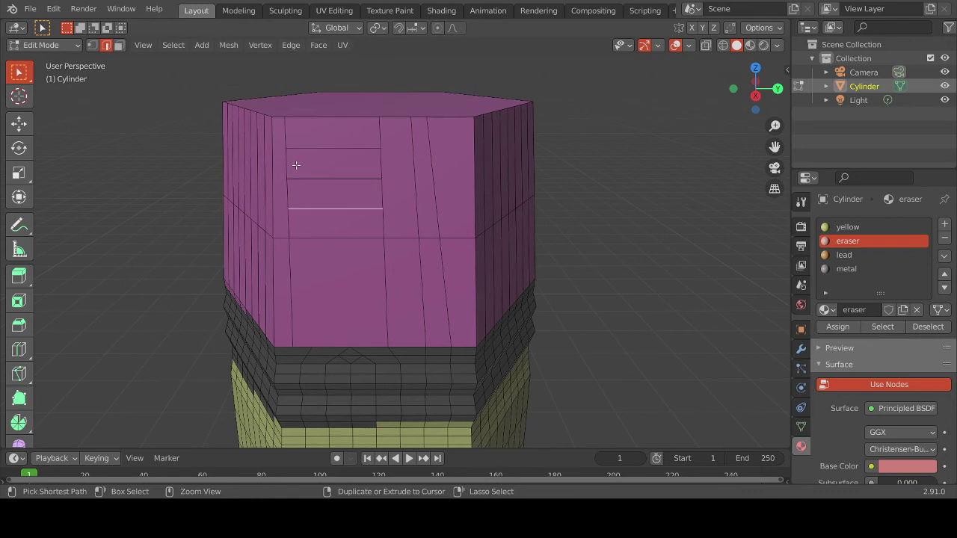
key("a")
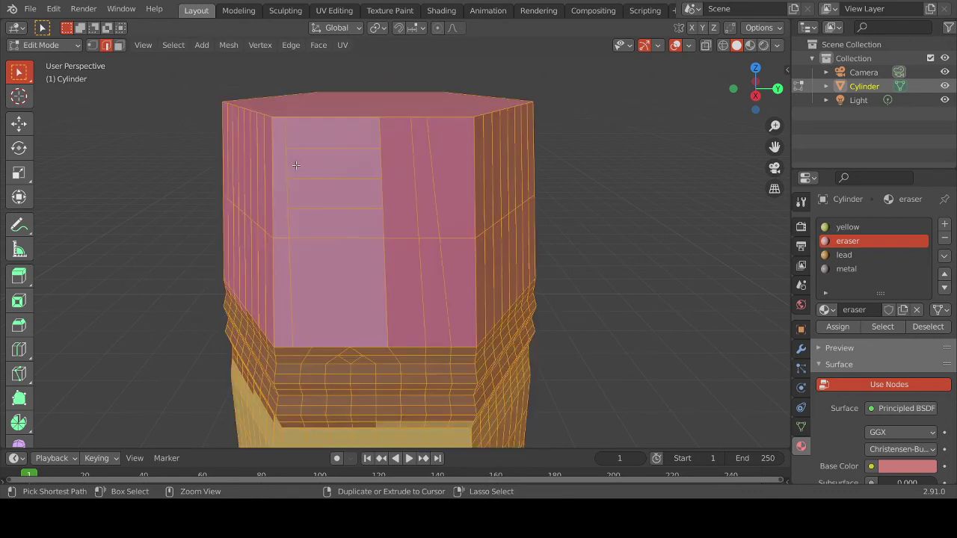
key("alt+a")
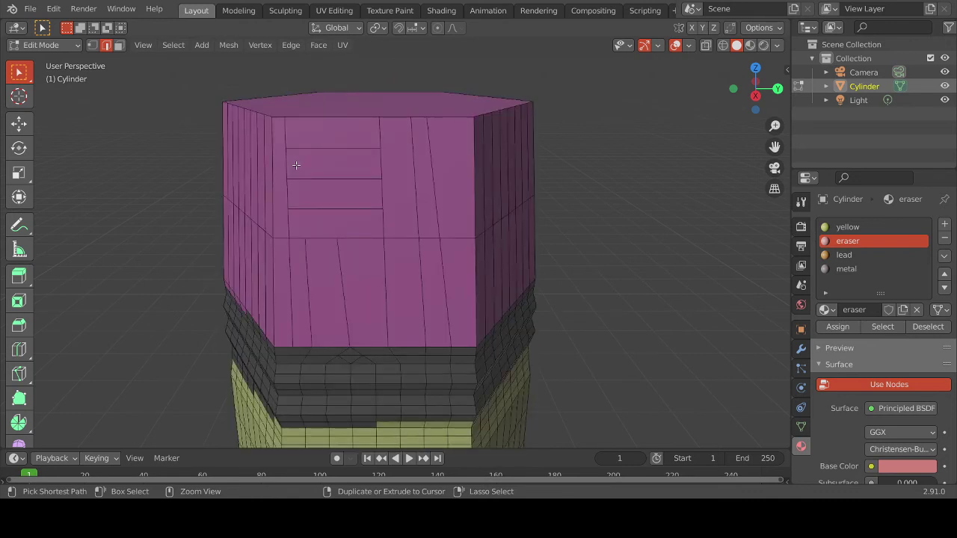
key("ctrl+r")
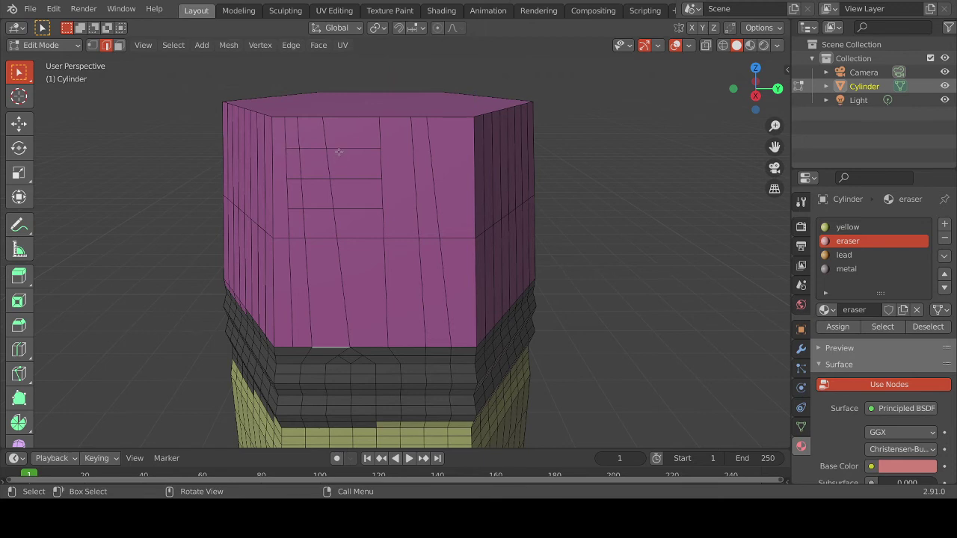
left_click(53, 10)
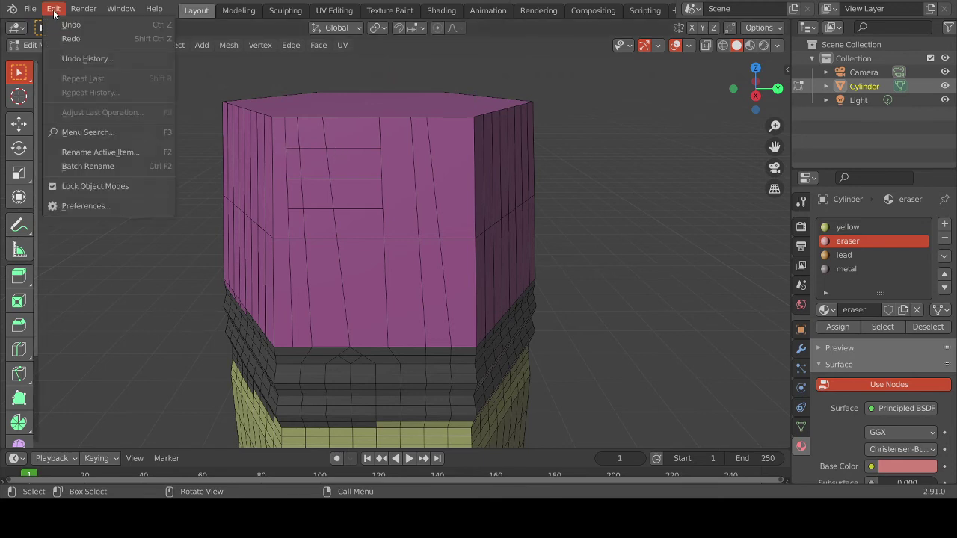
left_click(58, 38)
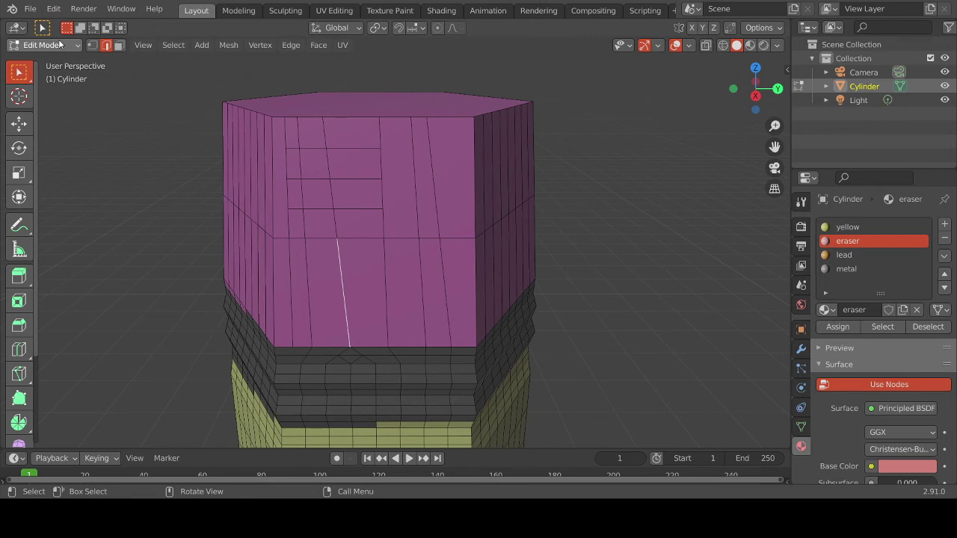
- Delete the upper halves of the third and second vertical edges and the topmost short horizontal edge on the wide face
left_click(331, 157)
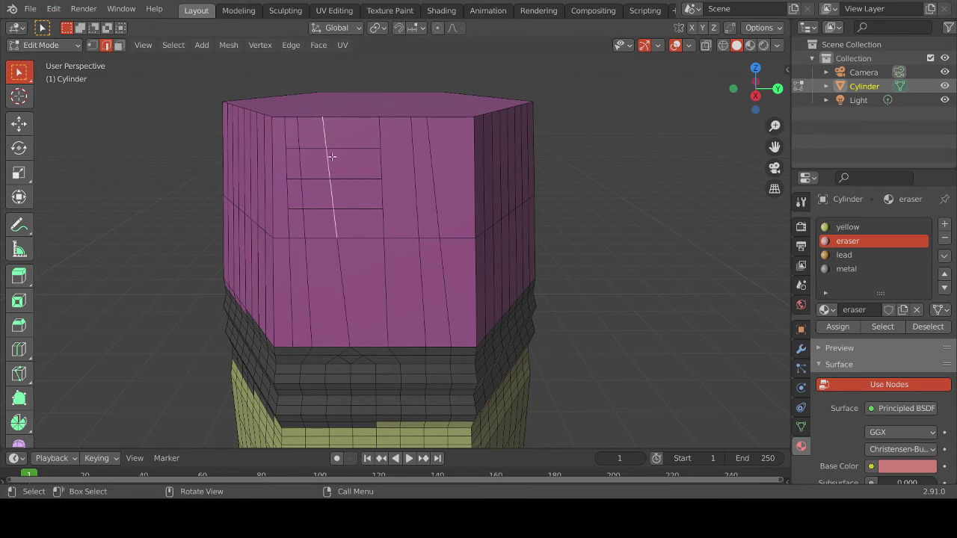
key("ctrl+e")
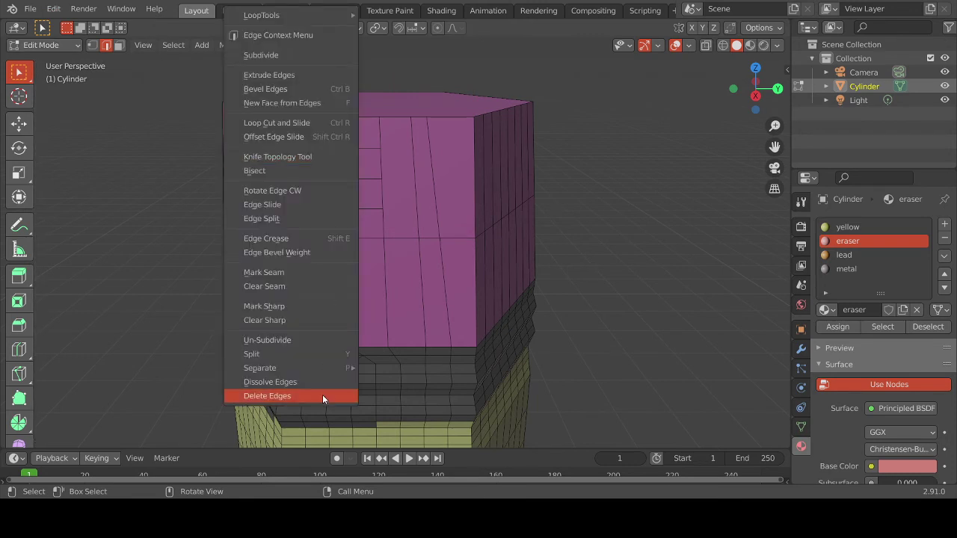
left_click(320, 395)
left_click(343, 147)
key("ctrl+e")
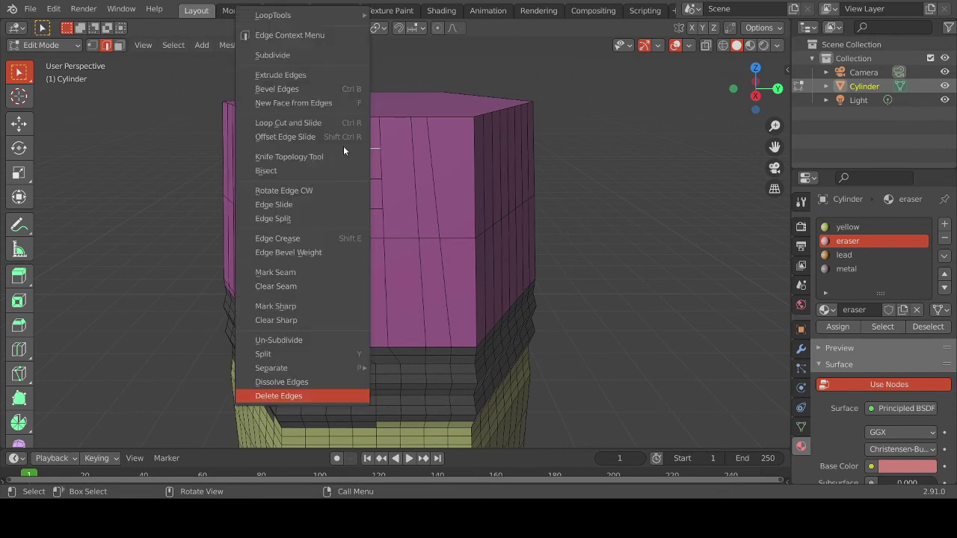
left_click(341, 395)
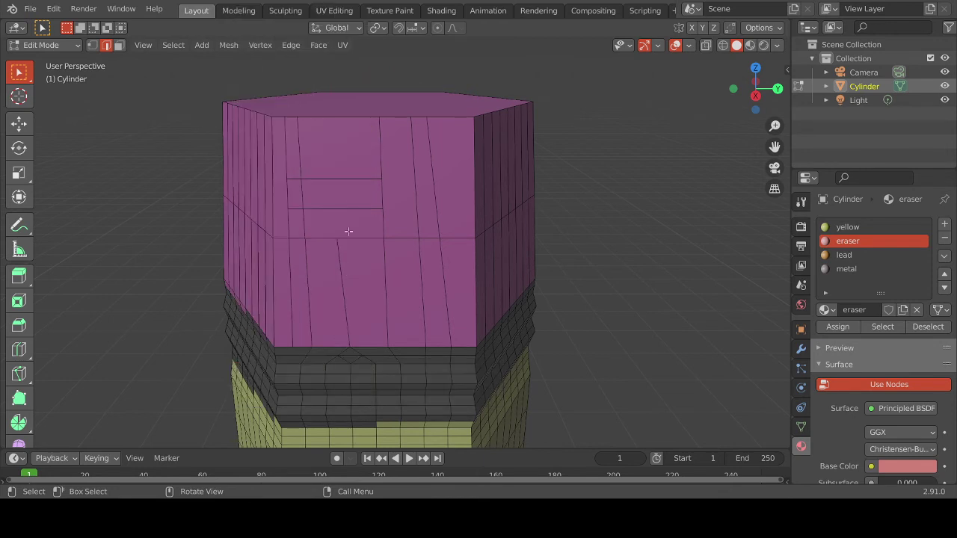
left_click(300, 156)
key("ctrl+e")
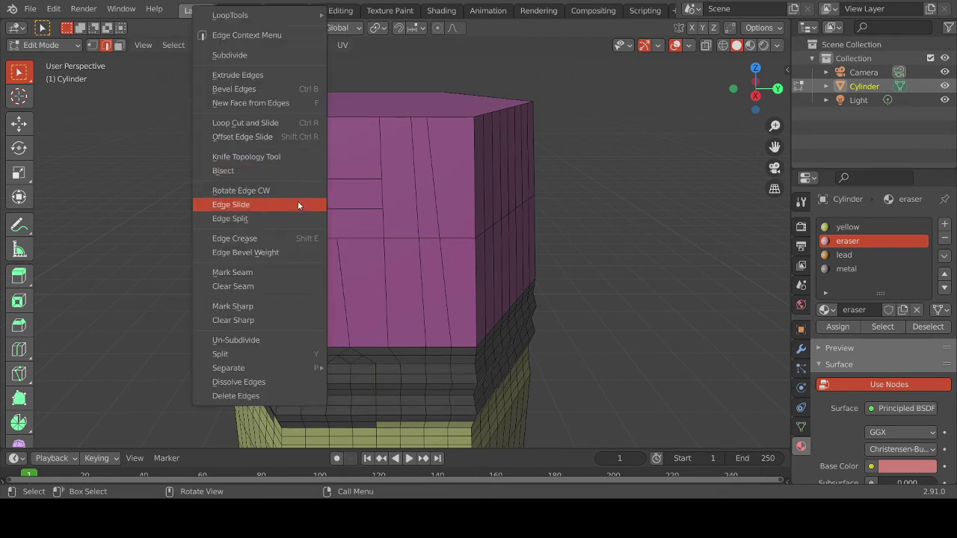
left_click(272, 393)
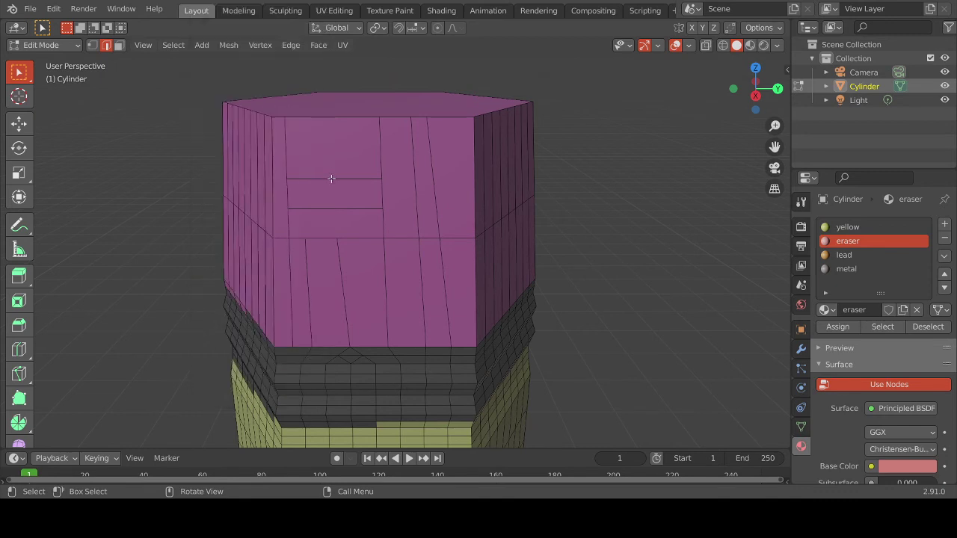
- Delete the two remaining short horizontal edges in the upper half of the wide face
left_click(329, 179)
key("ctrl+e")
left_click(313, 396)
left_click(355, 212)
key("ctrl+e")
left_click(334, 396)
key("ctrl+e")
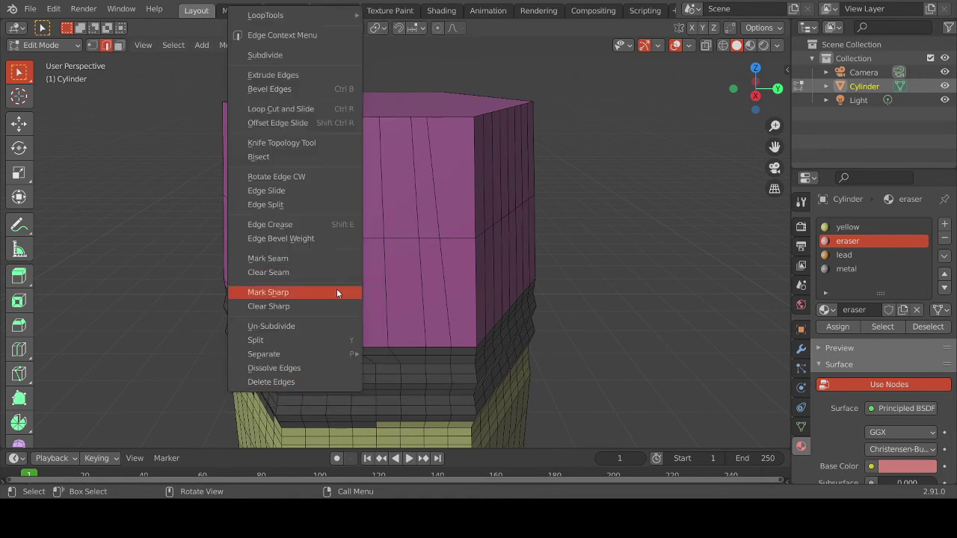
left_click(325, 380)
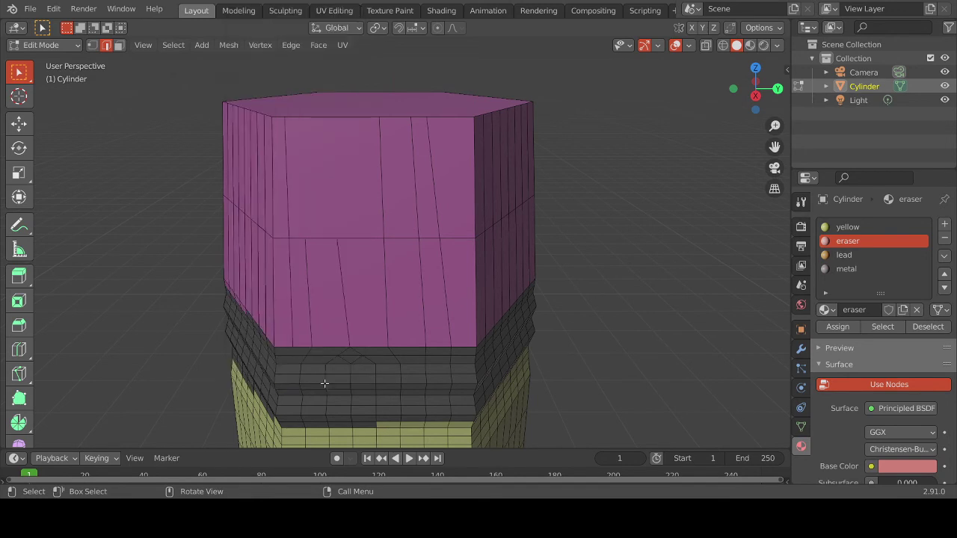
- Delete the lower halves of the third and second vertical edges on the wide face
left_click(348, 279)
key("ctrl+e")
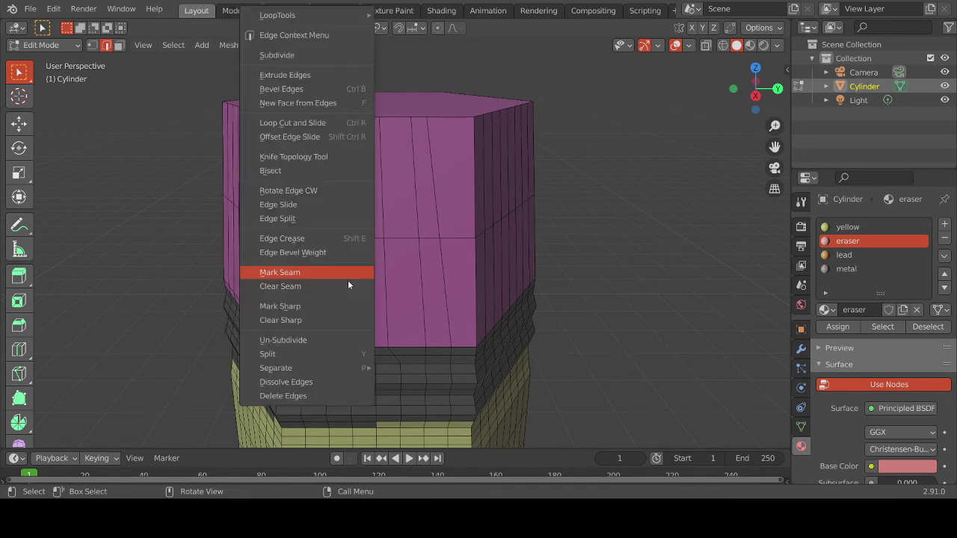
left_click(341, 410)
key("ctrl+e")
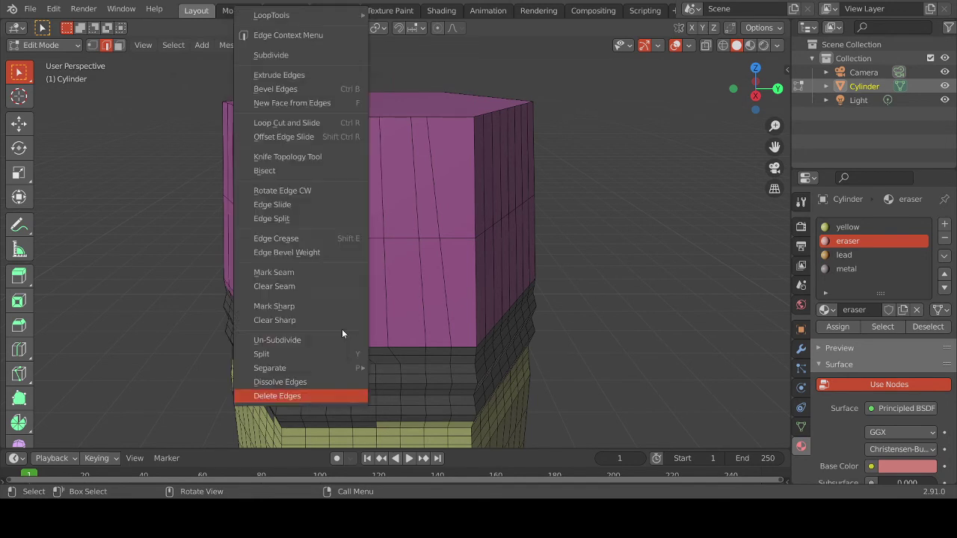
left_click(329, 396)
key("ctrl+e")
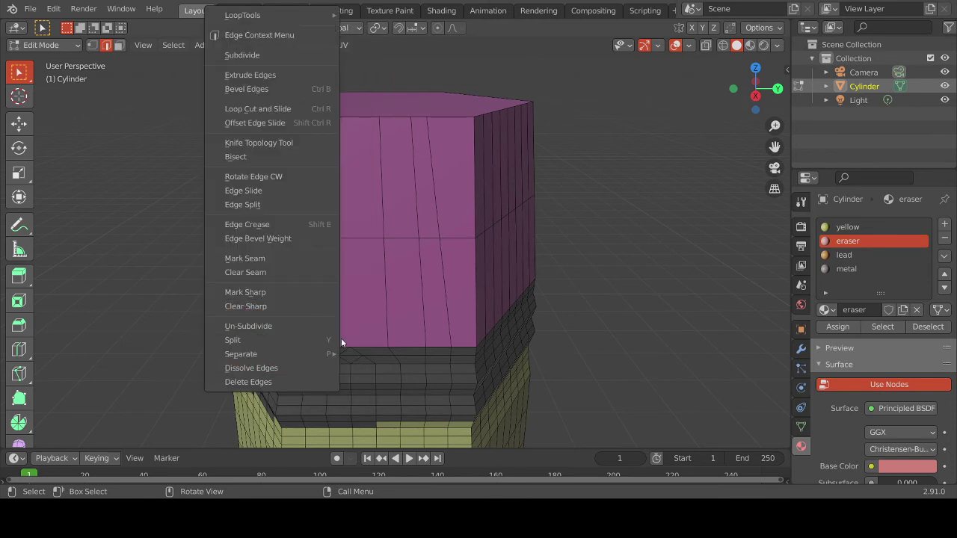
left_click(332, 340)
left_click(312, 286)
key("ctrl+e")
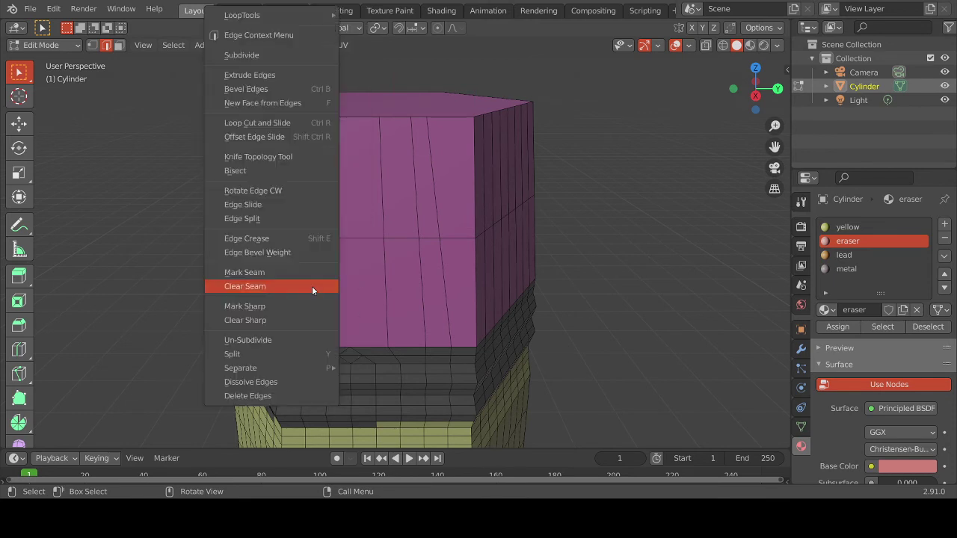
left_click(303, 395)
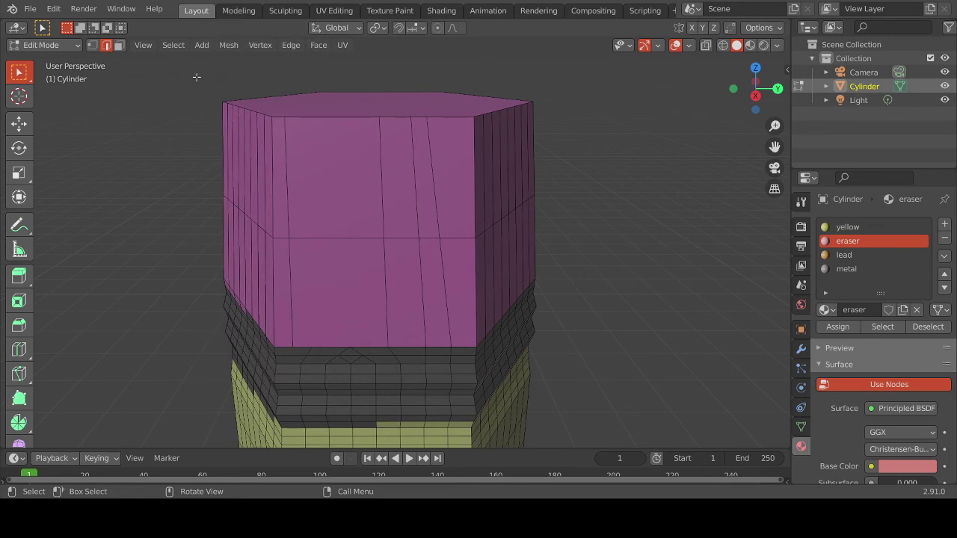
- Delete the segments of the middle horizontal edge between the leftmost vertical edge and the next vertical edge on the wide face
left_click(356, 239)
left_click(336, 238)
key("ctrl+e")
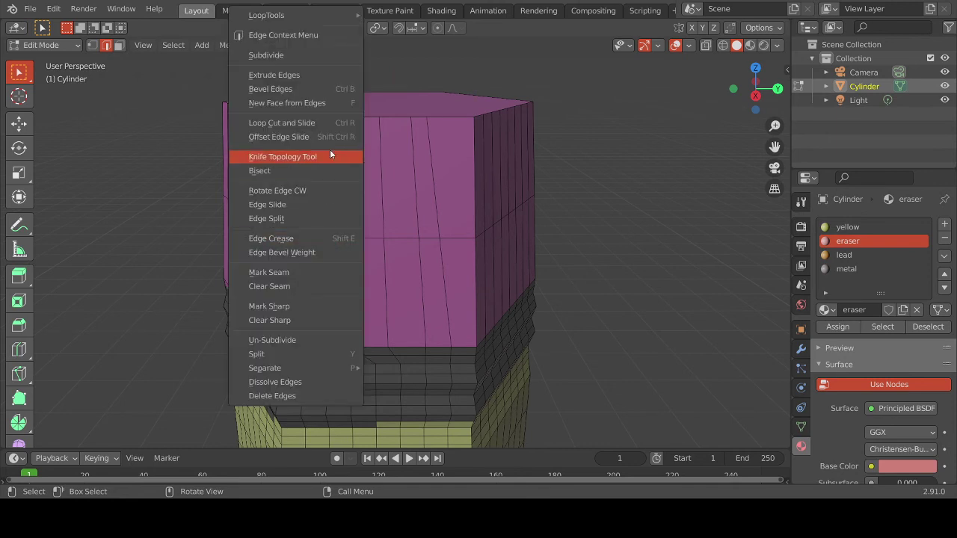
left_click(296, 394)
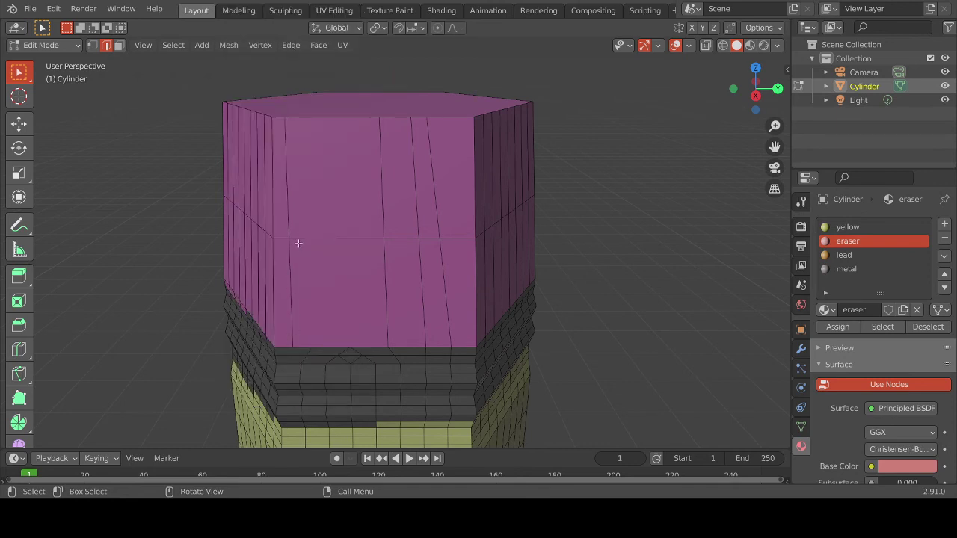
key("ctrl+e")
left_click(317, 272)
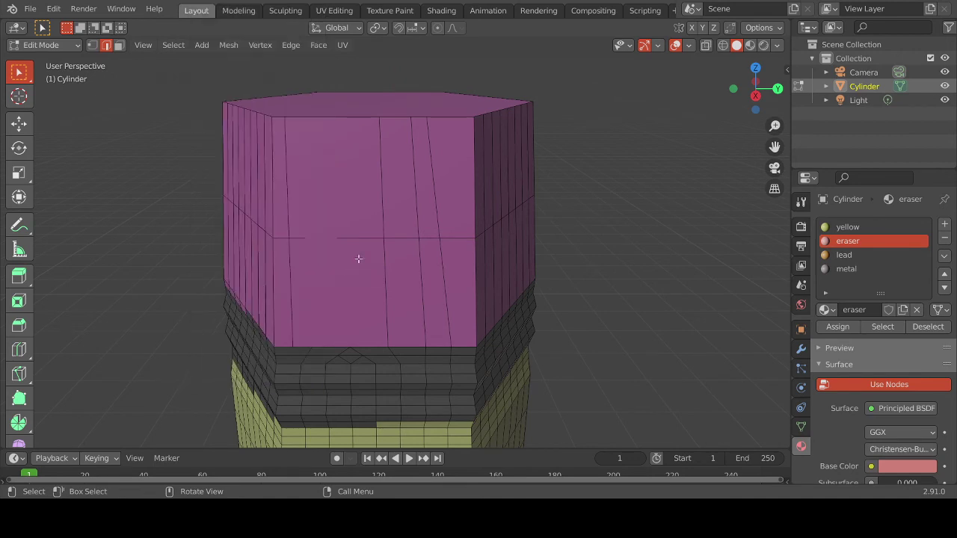
left_click(299, 239)
key("ctrl+e")
left_click(298, 394)
key("ctrl+e")
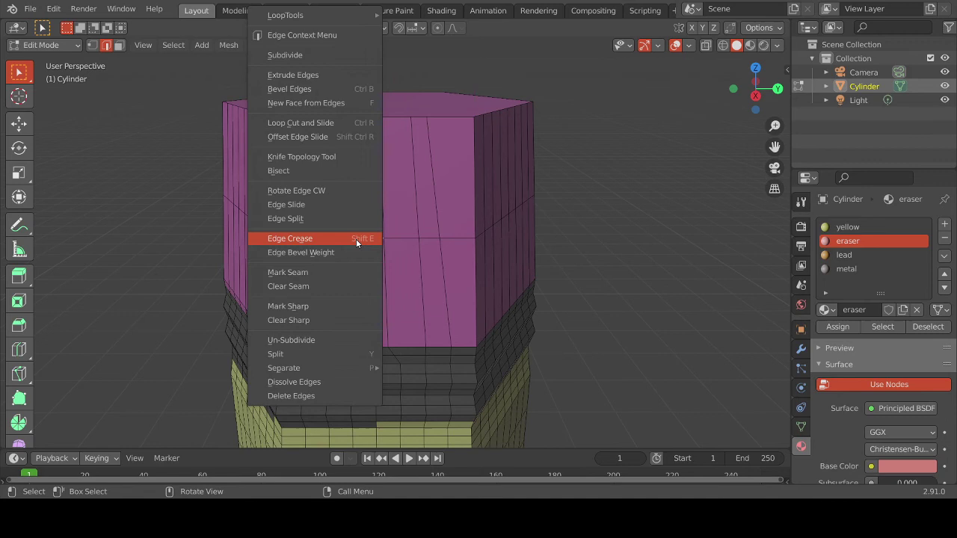
left_click(317, 395)
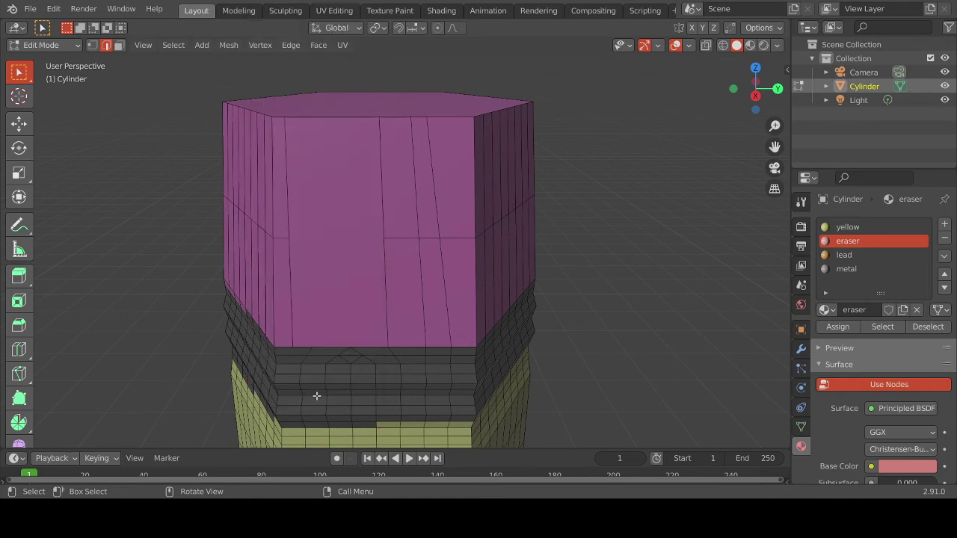
- Select the upper segments of the vertical edge near the middle of the wide face and delete them
left_click(385, 288)
left_click(387, 203)
left_click(382, 158)
left_click(382, 134)
left_click(379, 162, "shift")
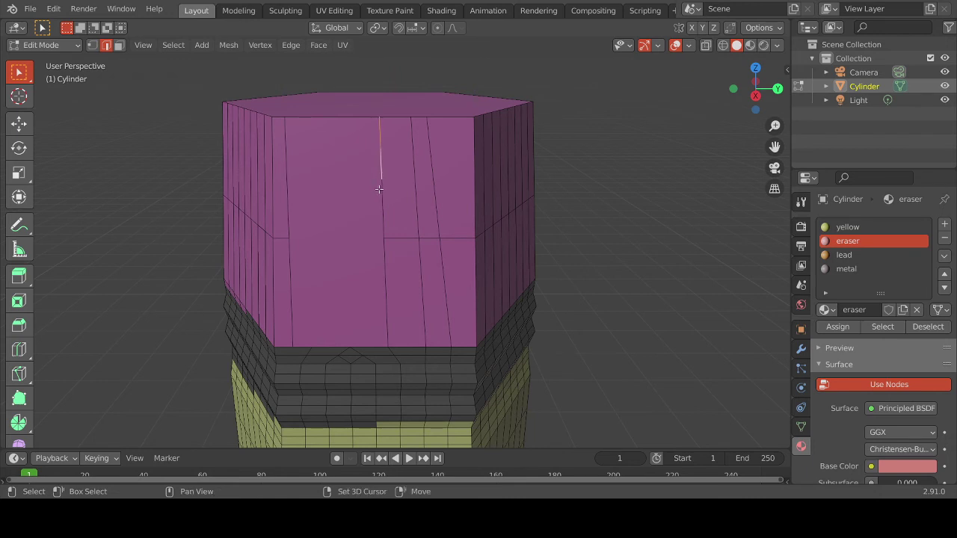
left_click(379, 190, "shift")
left_click(380, 216, "shift")
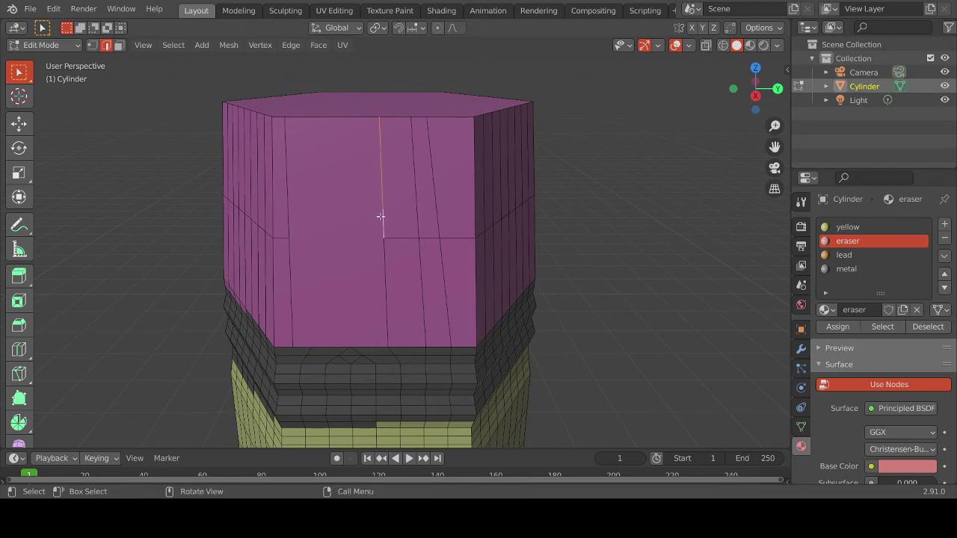
left_click(237, 48)
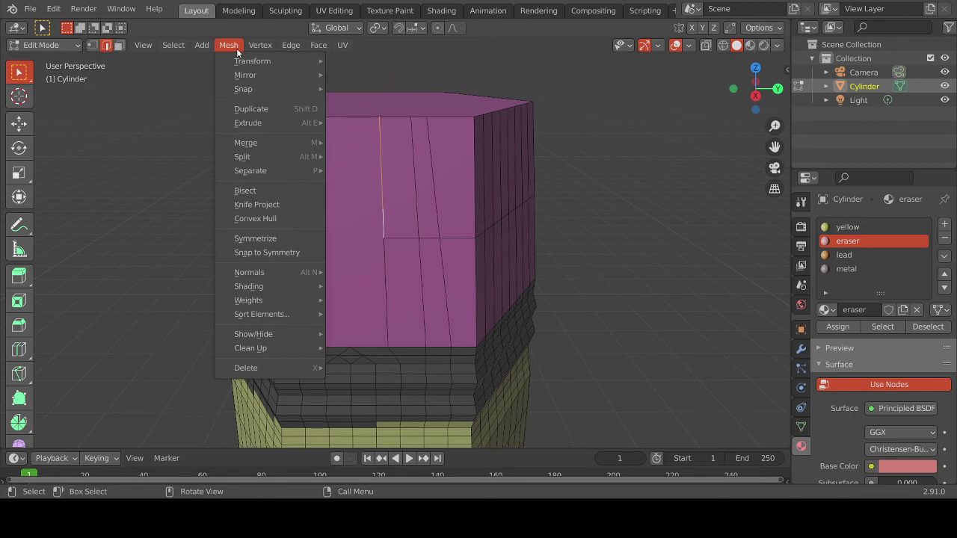
mouse_move(253, 43)
mouse_move(286, 48)
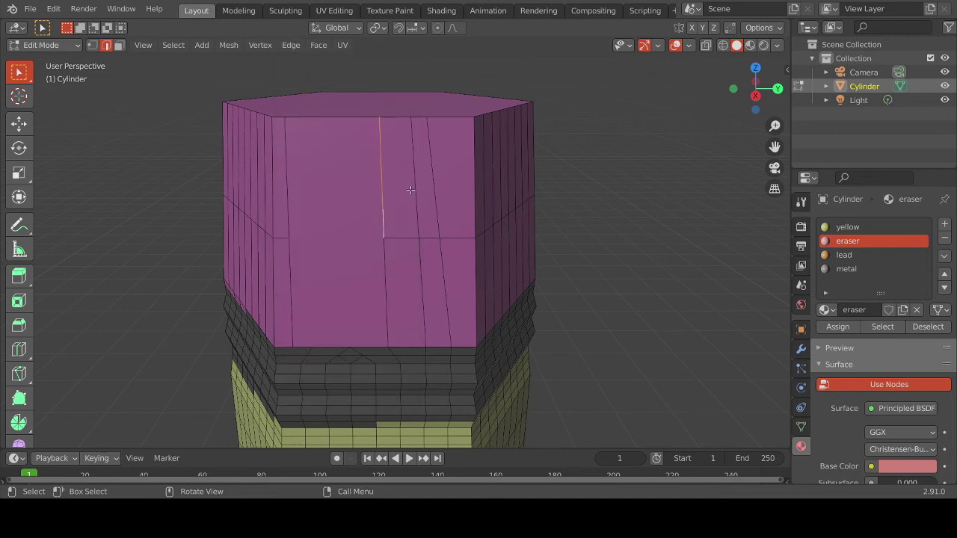
key("ctrl+e")
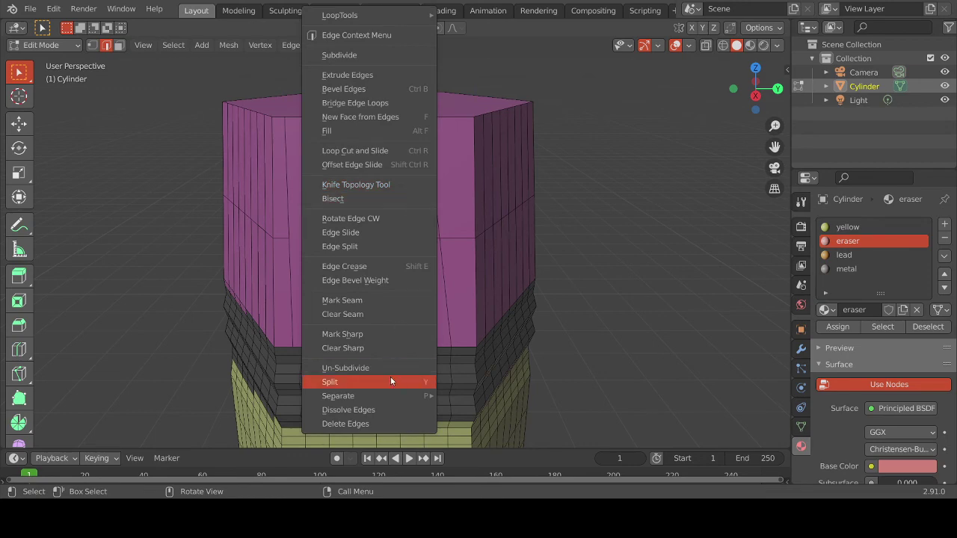
left_click(387, 424)
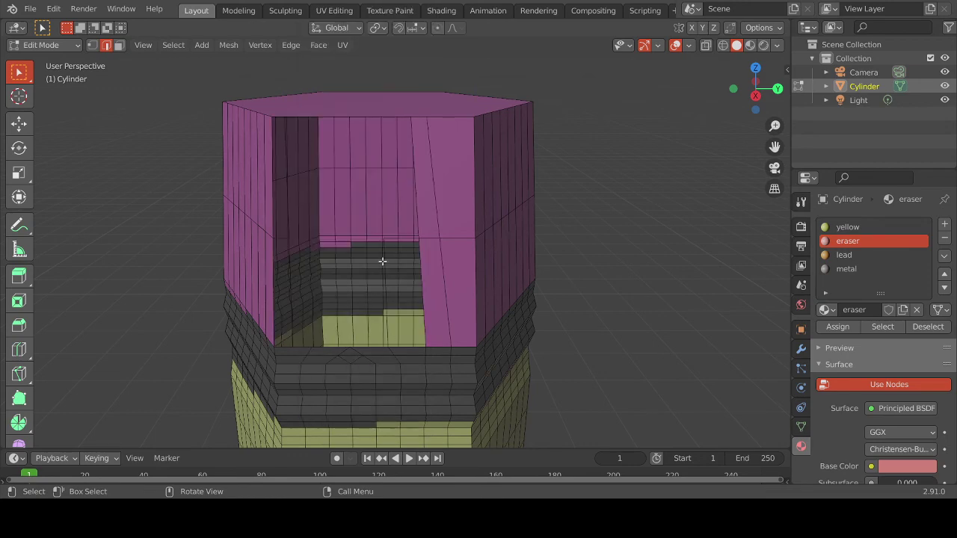
- Delete the leftover horizontal edge stub beside the slanted edges at the opening in the eraser
mouse_move(382, 261)
middle_mouse_down()
mouse_move(442, 261)
mouse_move(449, 232)
mouse_move(415, 259)
mouse_move(389, 257)
middle_mouse_up()
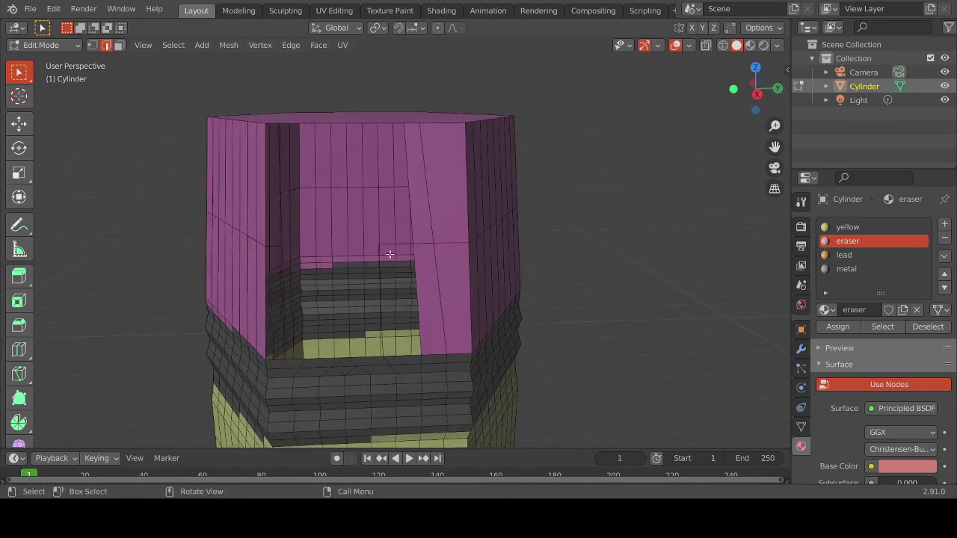
left_click(71, 44)
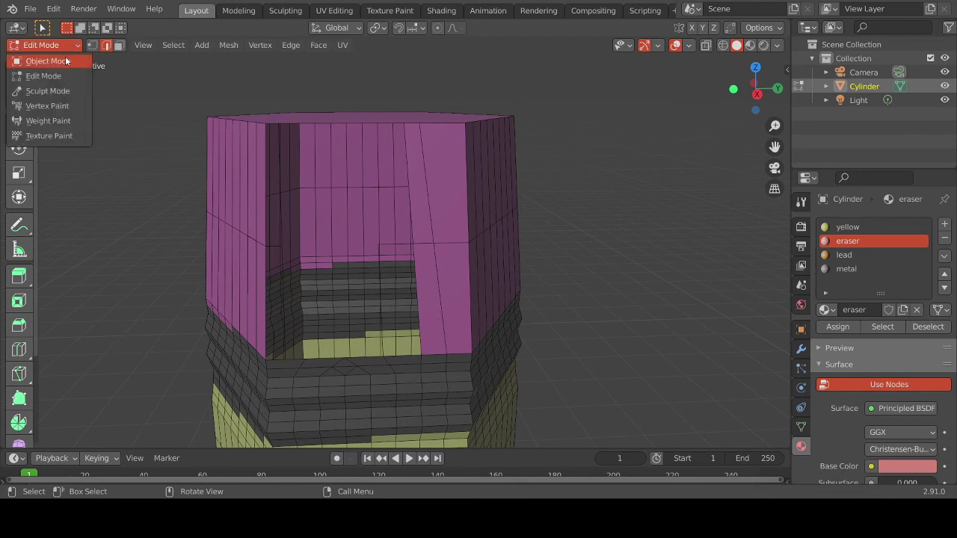
left_click(65, 77)
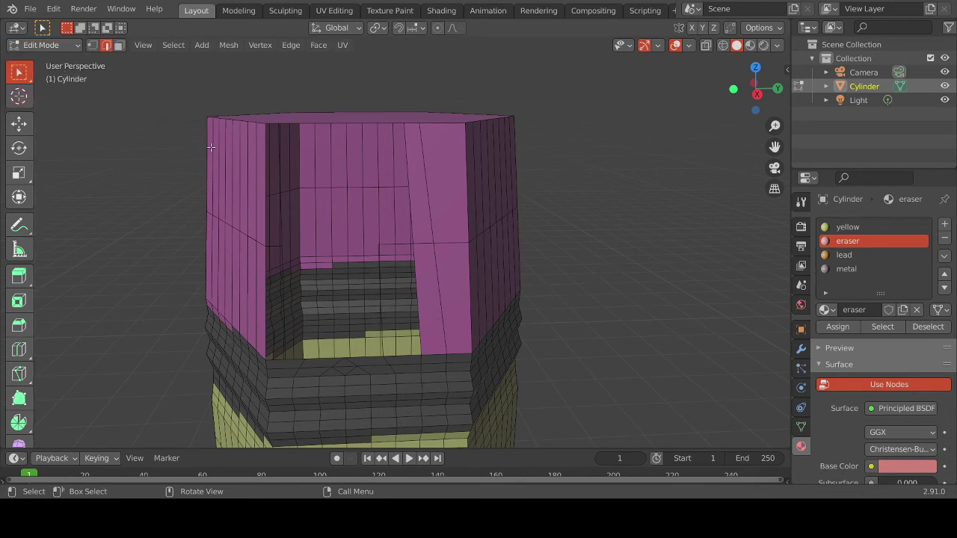
left_click(91, 45)
middle_click_drag(214, 182, 255, 207)
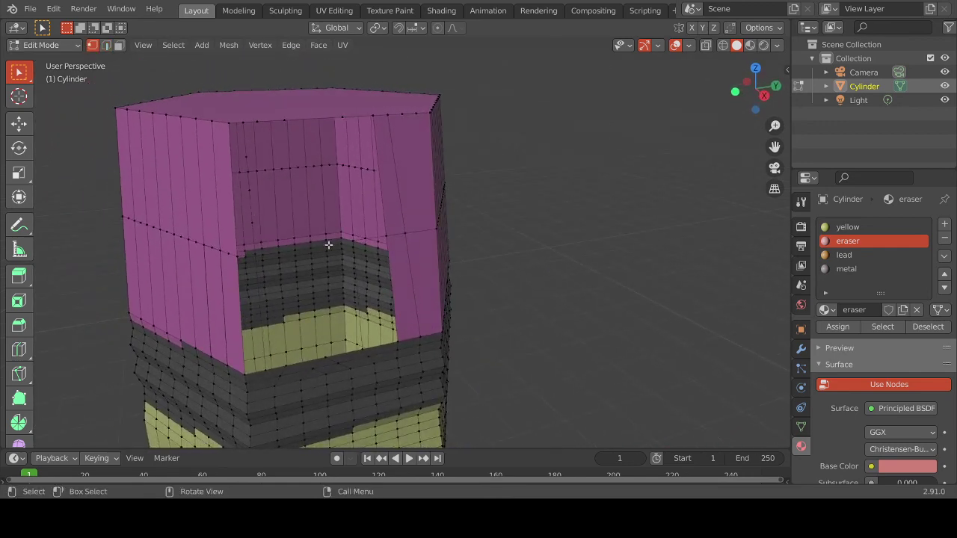
left_click(105, 46)
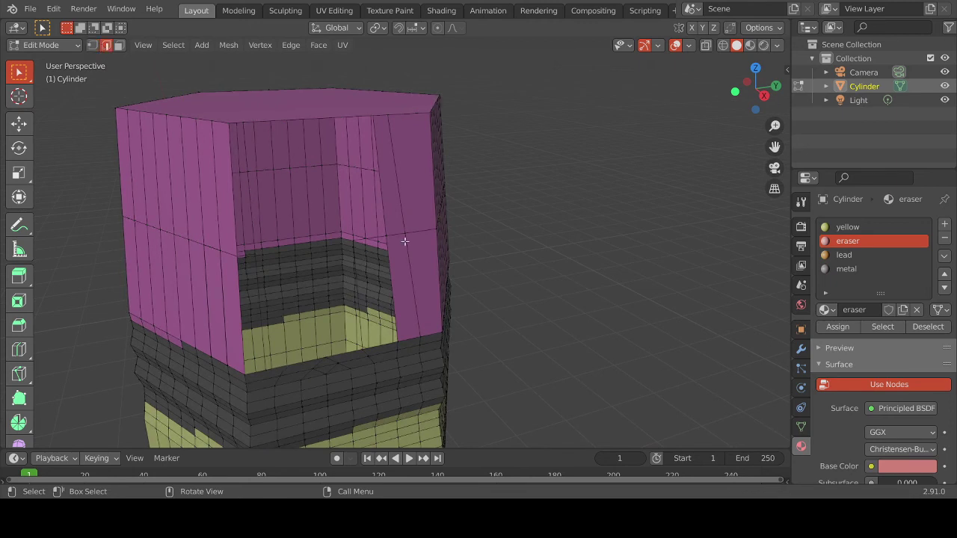
right_click(381, 235)
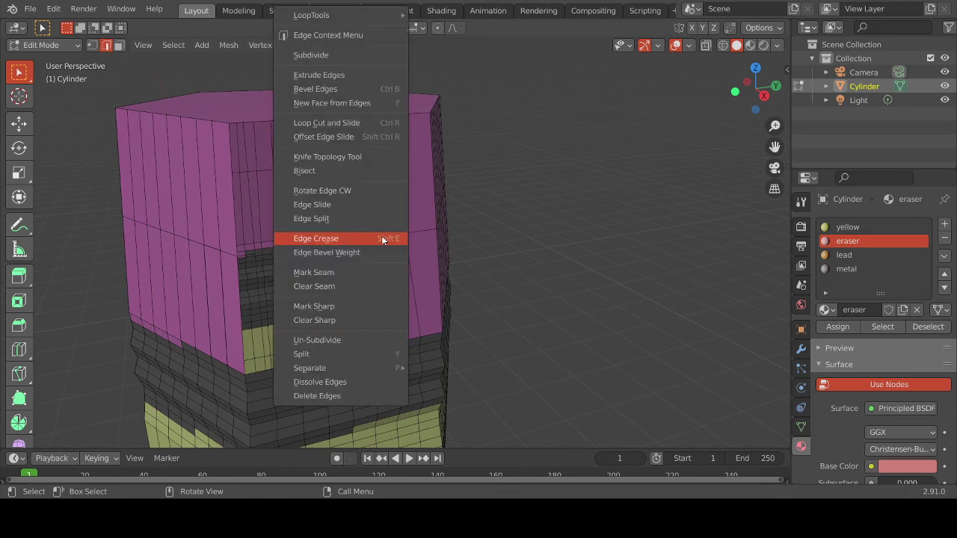
left_click(364, 390)
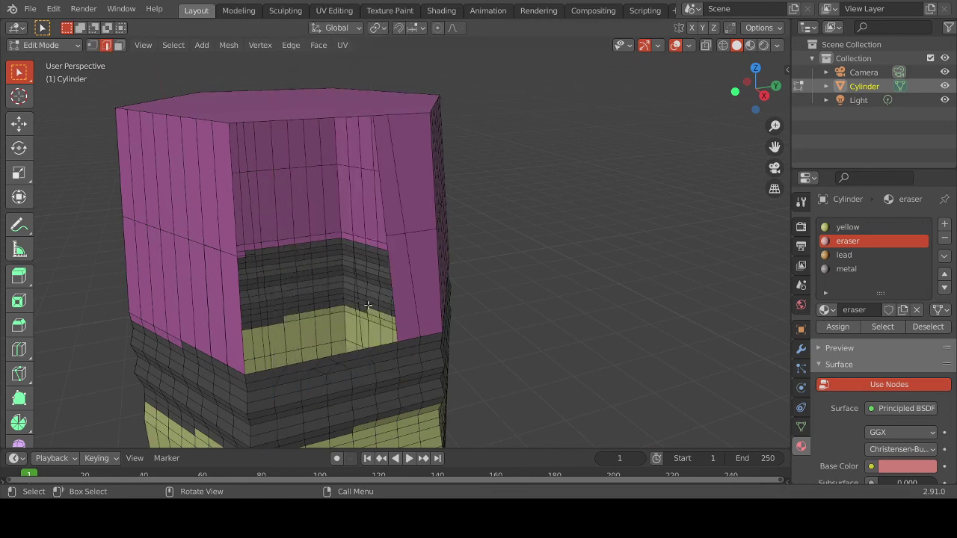
- Delete the loose vertical edge inside the opening and the short horizontal stub at its opposite side
middle_click_drag(368, 304, 391, 310)
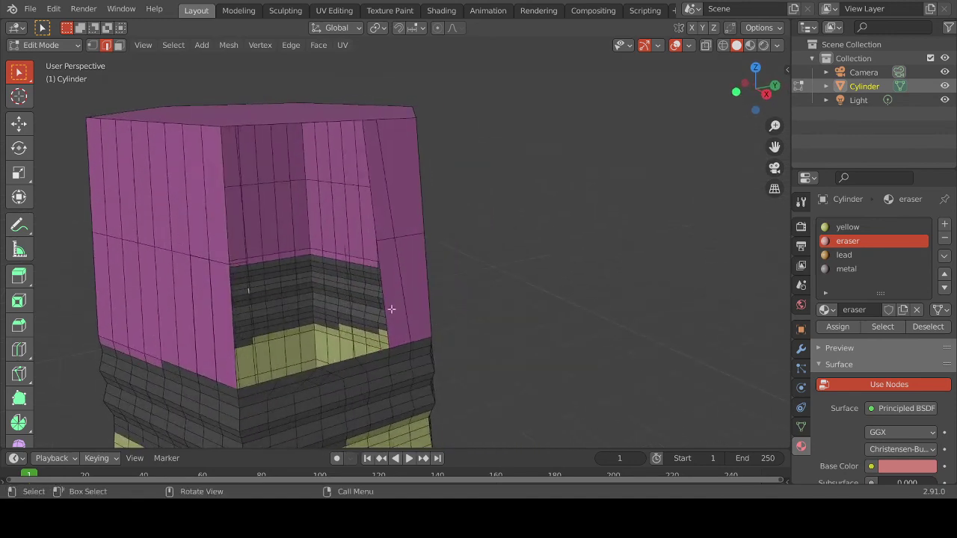
left_click(349, 303, "alt")
right_click(349, 303)
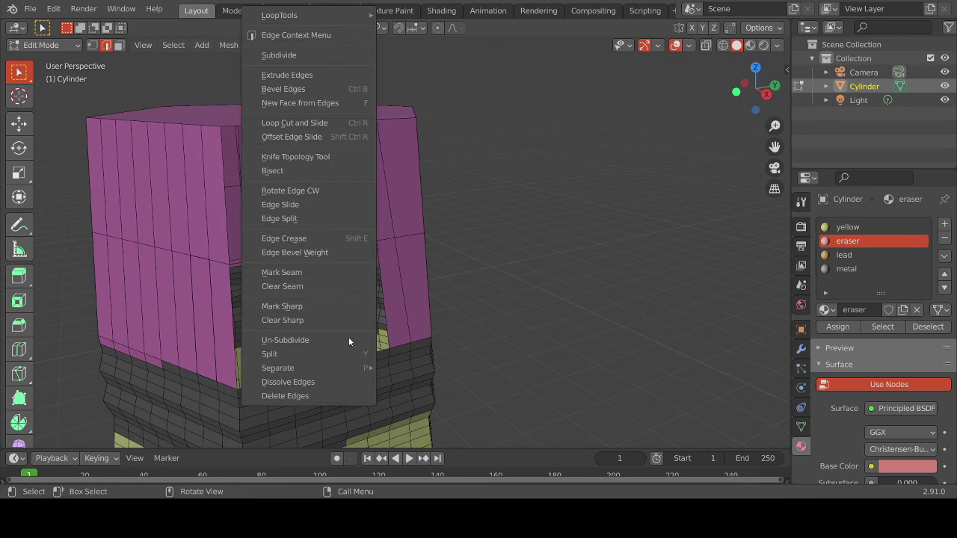
left_click(345, 395)
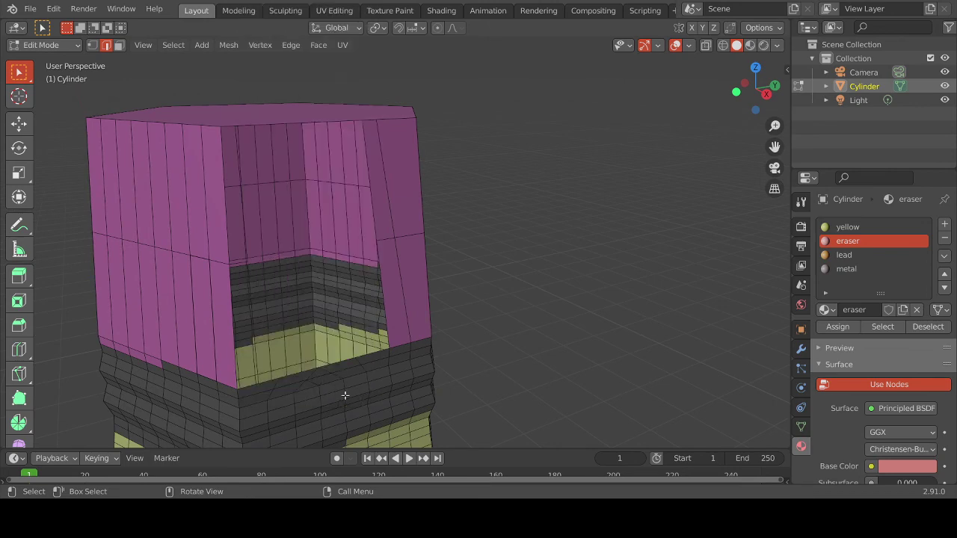
middle_click_drag(345, 395, 294, 341)
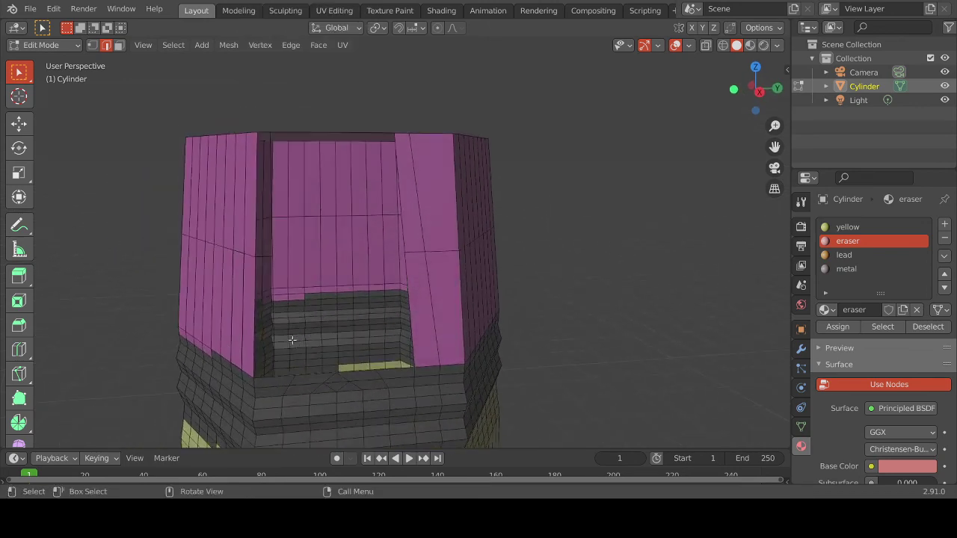
right_click(265, 256)
left_click(257, 394)
- Fill the upper half of the opening with a new face between its two upper side edges
middle_click_drag(296, 347, 314, 368)
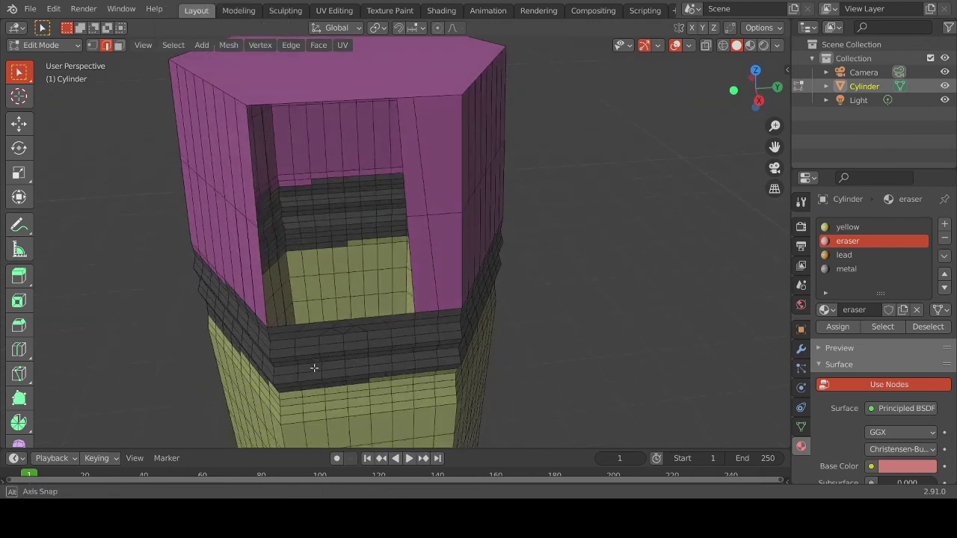
left_click(404, 186)
left_click(249, 179)
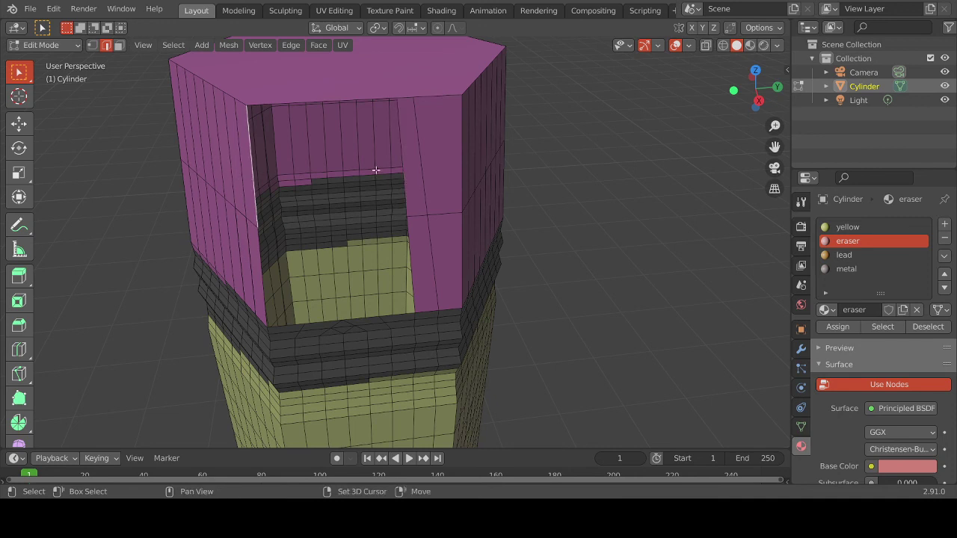
left_click(406, 170, "shift")
key("ctrl+z")
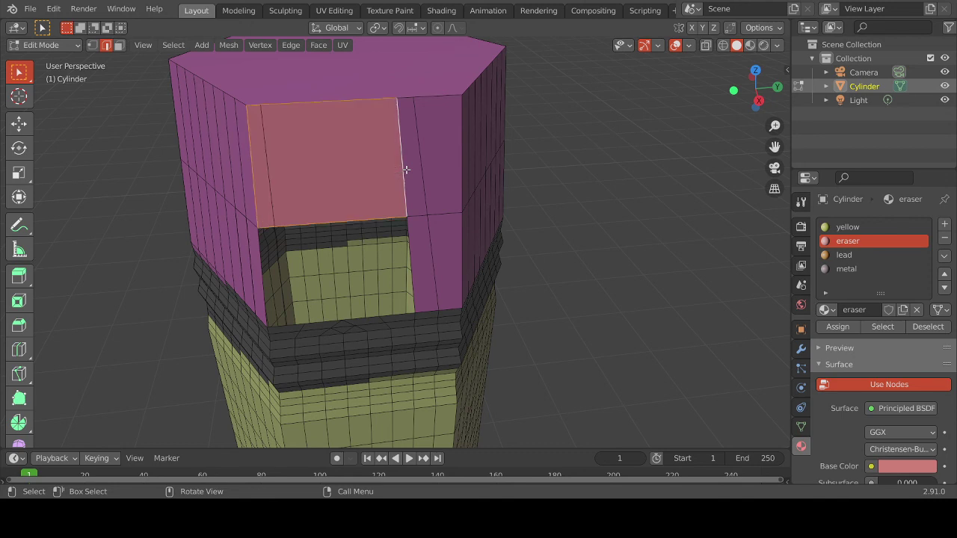
- Fill the lower half of the opening with a new face between its two lower side edges
key("ctrl+z")
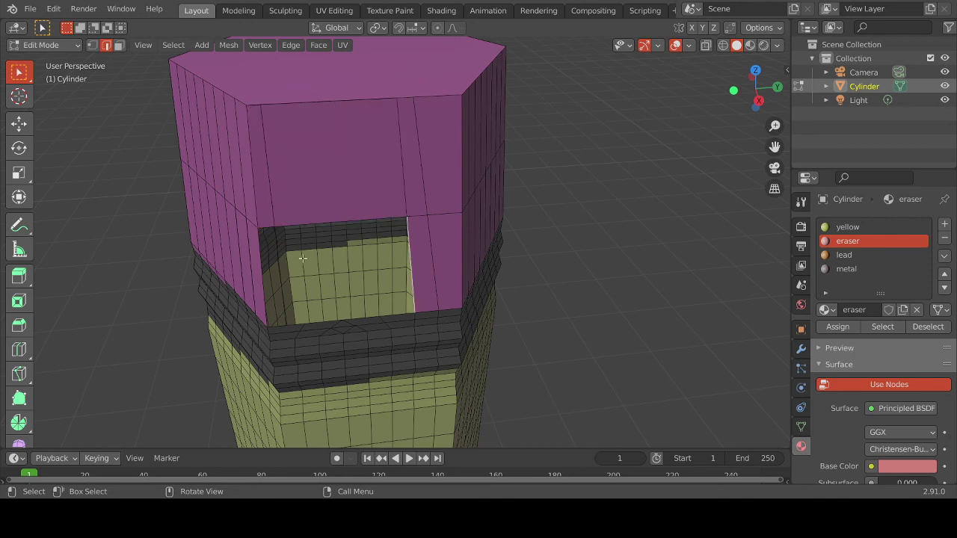
key("ctrl+z")
left_click(261, 278)
key("ctrl+z")
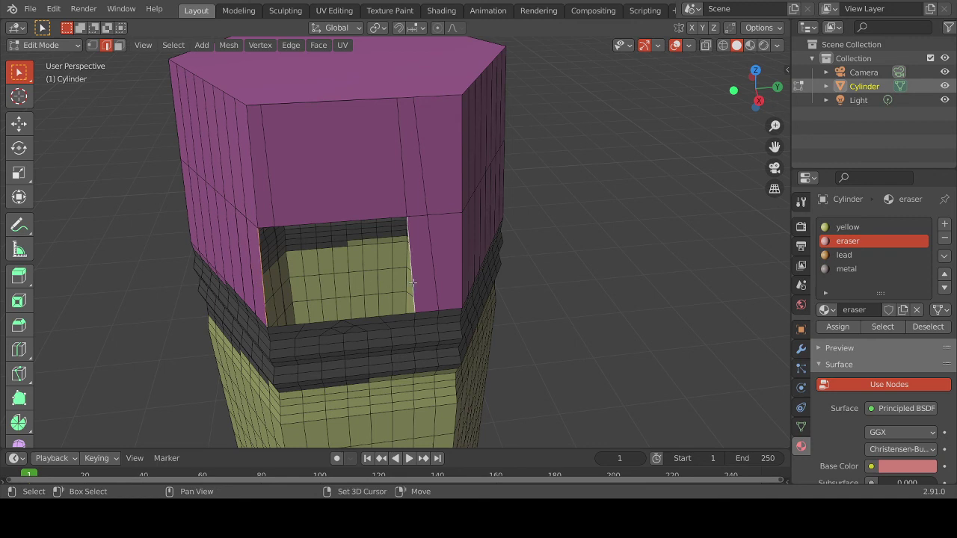
key("ctrl+z")
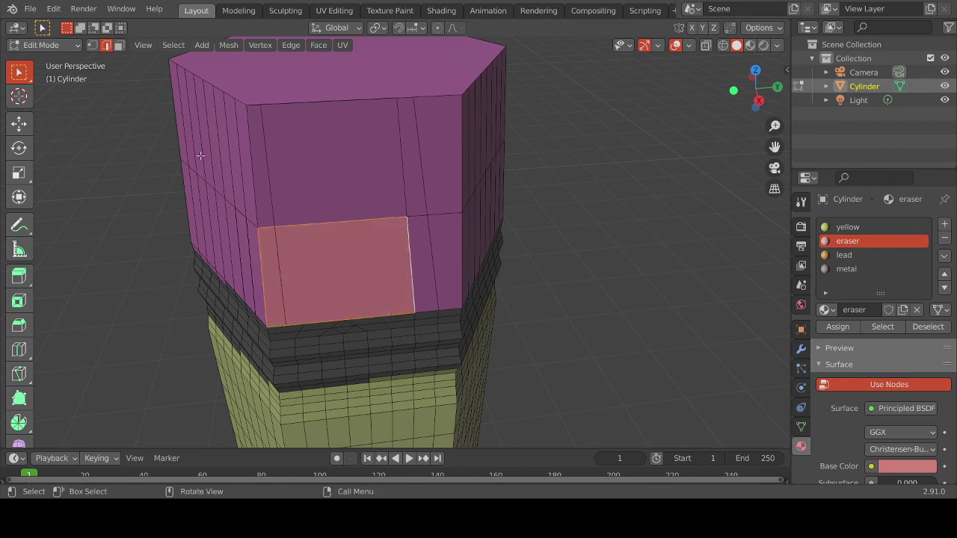
- Select the two new faces in face select mode and subdivide them with one cut
left_click(118, 45)
left_click(320, 154, "shift")
right_click(320, 153)
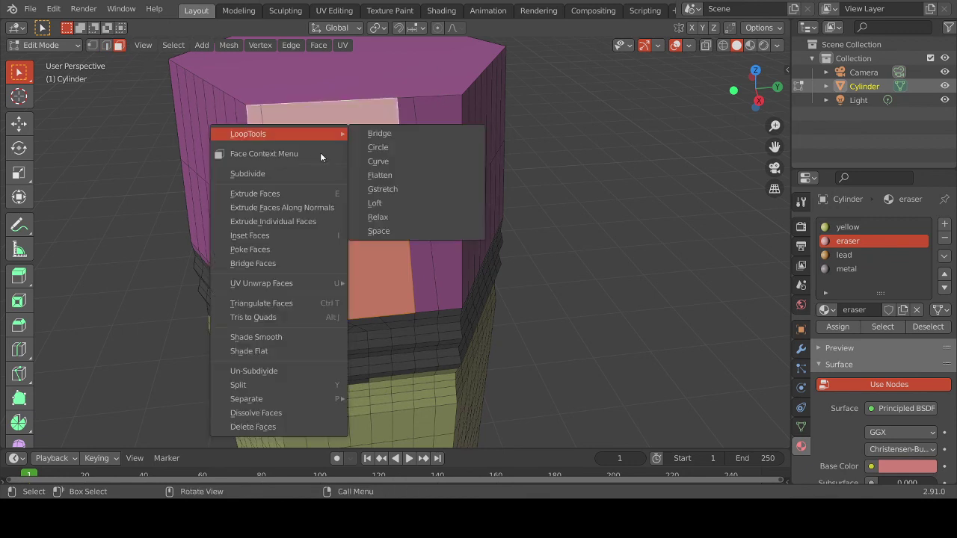
left_click(311, 173)
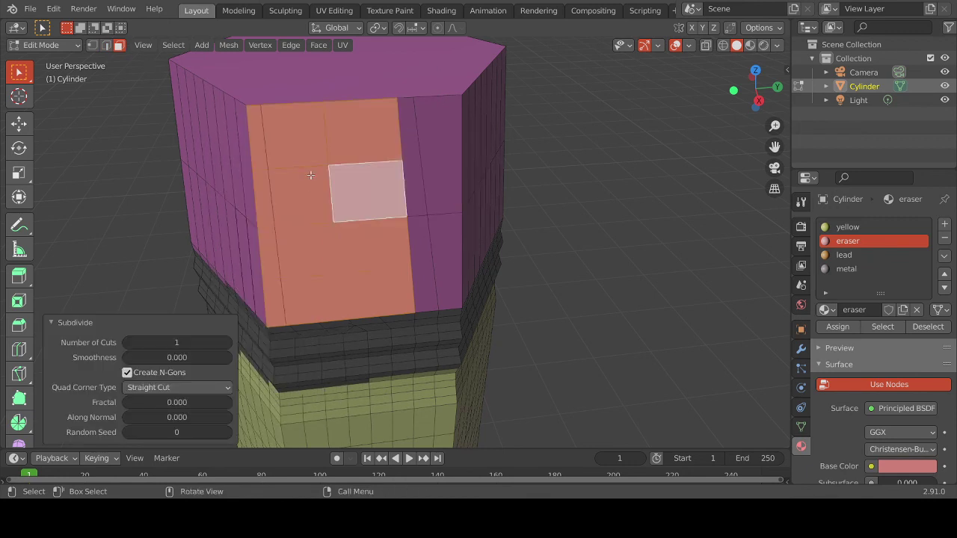
left_click(134, 192)
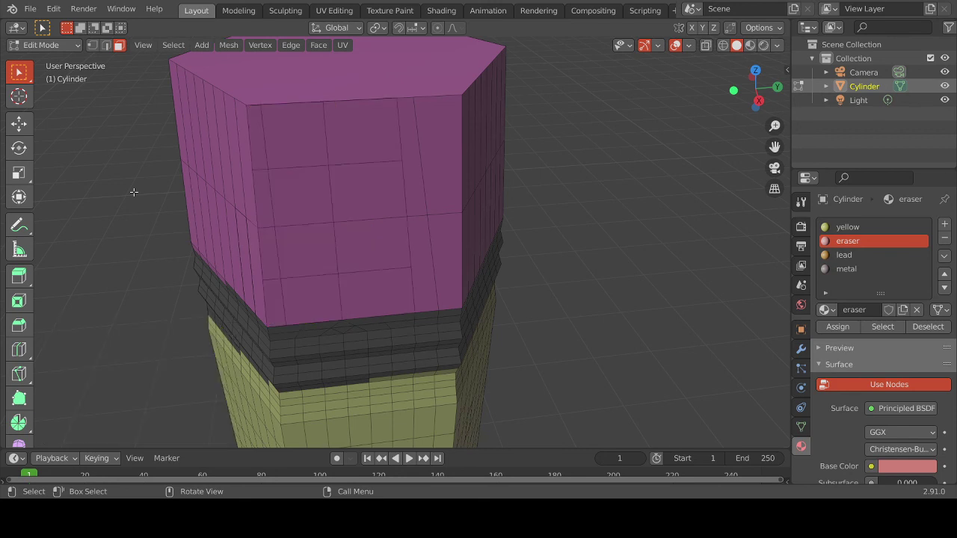
- Select all eight faces of the subdivided patch on the eraser and subdivide them again with one cut
middle_click_drag(193, 236, 229, 216)
left_click(255, 178)
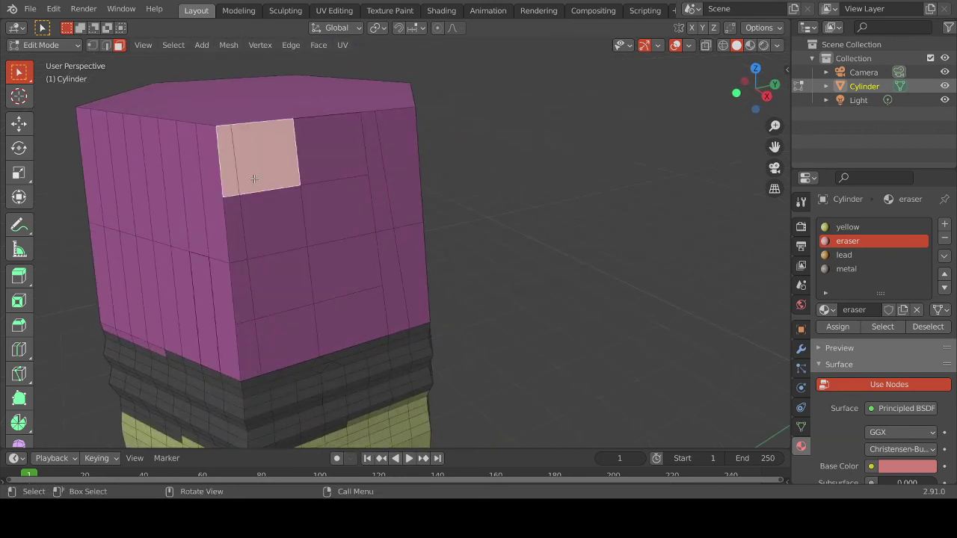
left_click(323, 164, "shift")
left_click(331, 223, "shift")
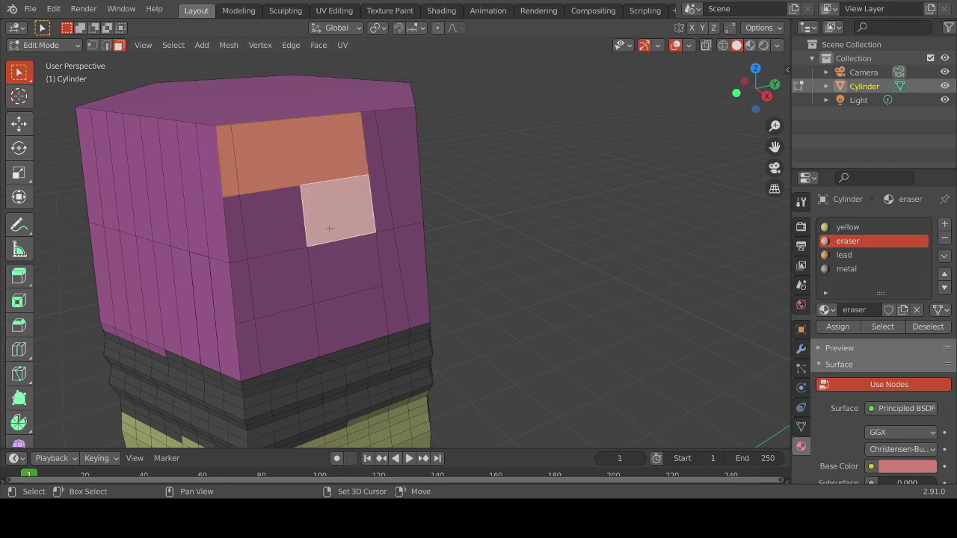
left_click(276, 238, "shift")
left_click(278, 281, "shift")
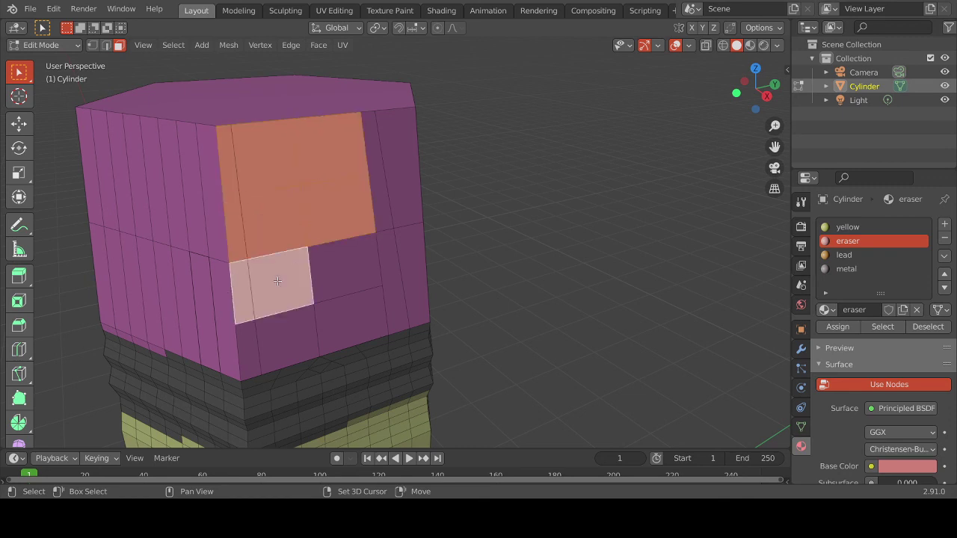
left_click(282, 334, "shift")
left_click(326, 324, "shift")
left_click(341, 281, "shift")
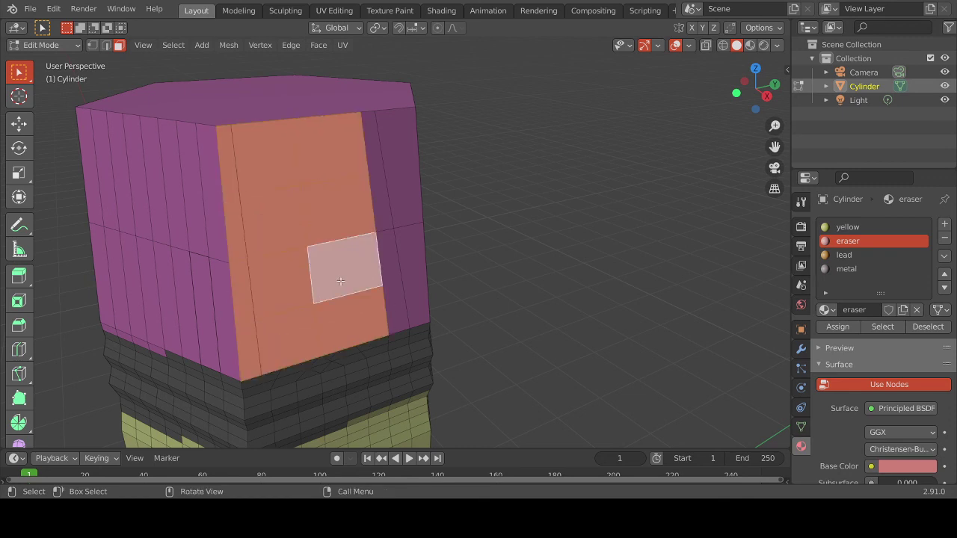
right_click(341, 281)
left_click(341, 227)
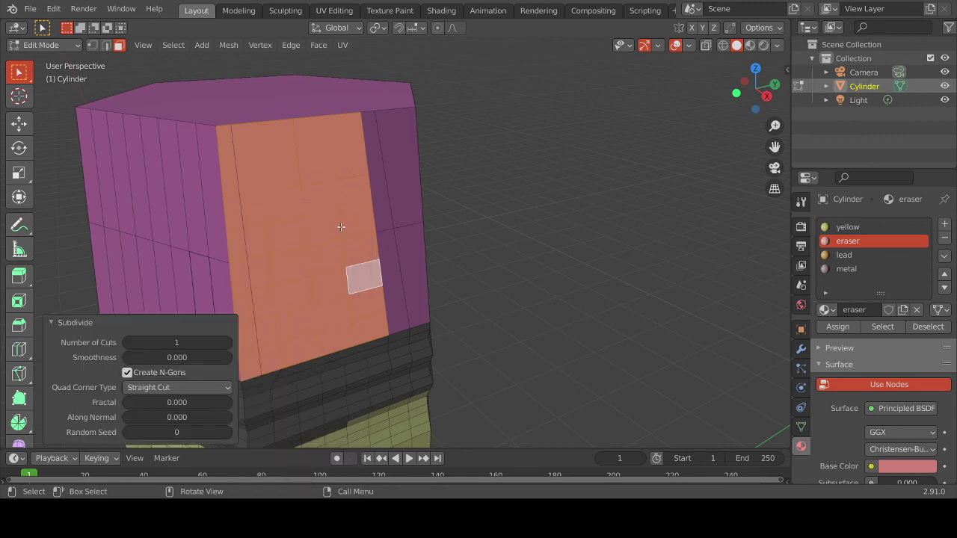
left_click(534, 218)
scroll(534, 219, "down", 5)
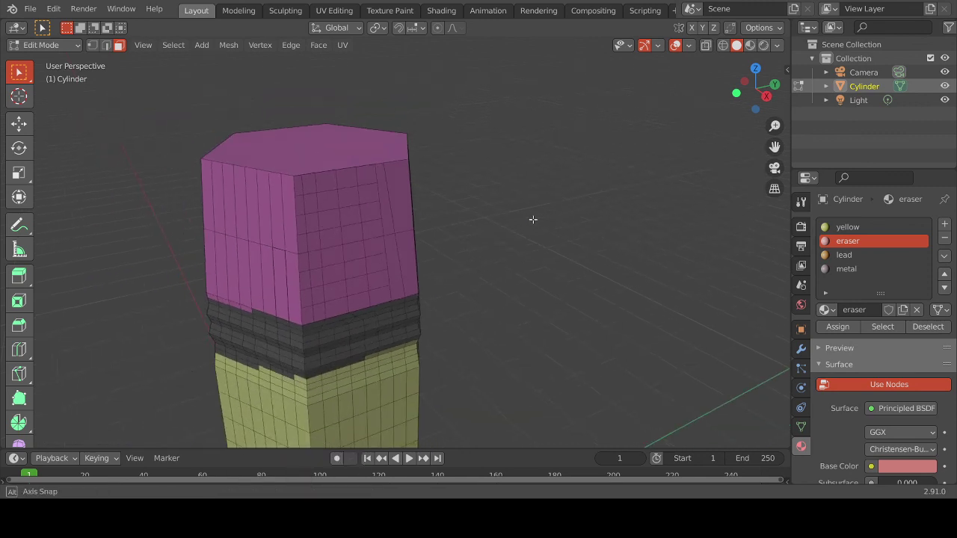
middle_click_drag(534, 218, 478, 222)
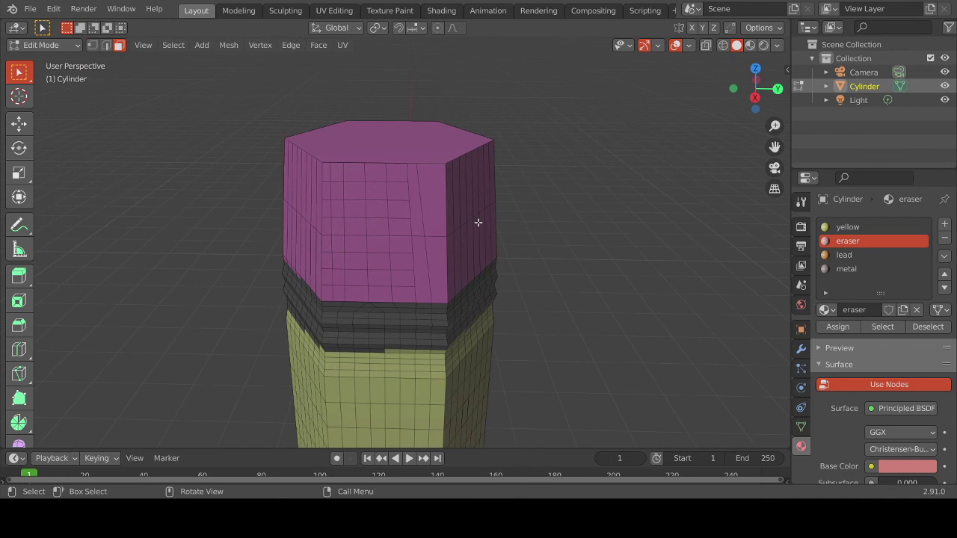